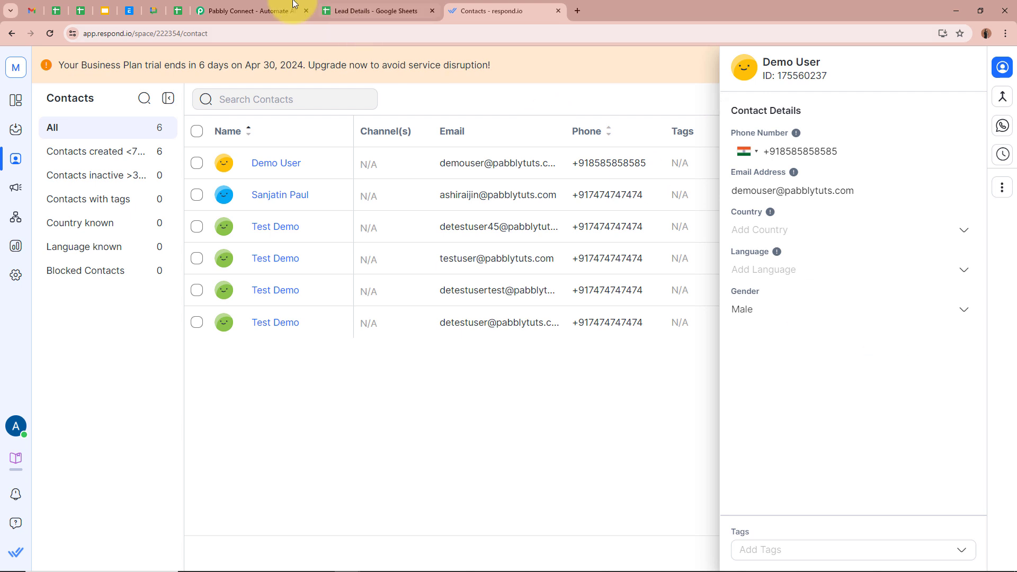
Step: Open the Pabbly Connect dashboard via Access Now on the Pabbly apps page
{"action": "left_click", "coordinate": [270, 10]}
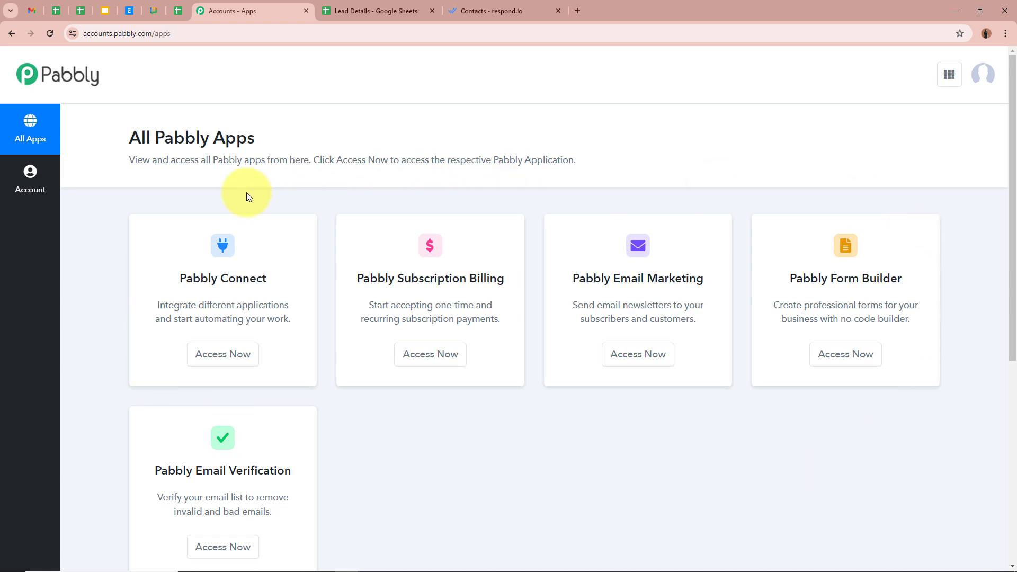
{"action": "left_click", "coordinate": [222, 353]}
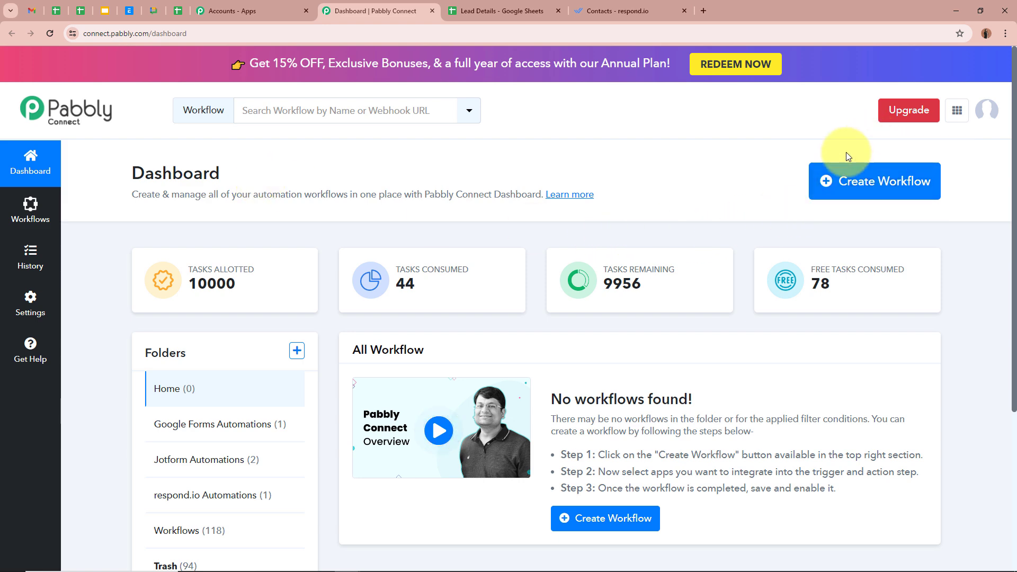
Step: Create the workflow 'Create a Respond.io Contact from Google Sheets…' in the respond.io Automations folder
{"action": "left_click", "coordinate": [853, 183]}
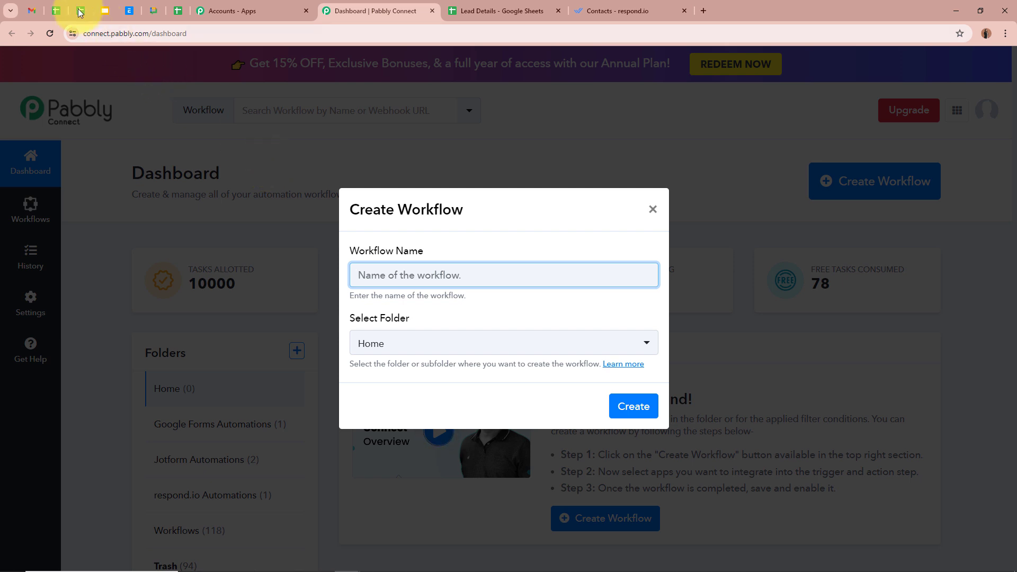
{"action": "key", "text": "ctrl+v"}
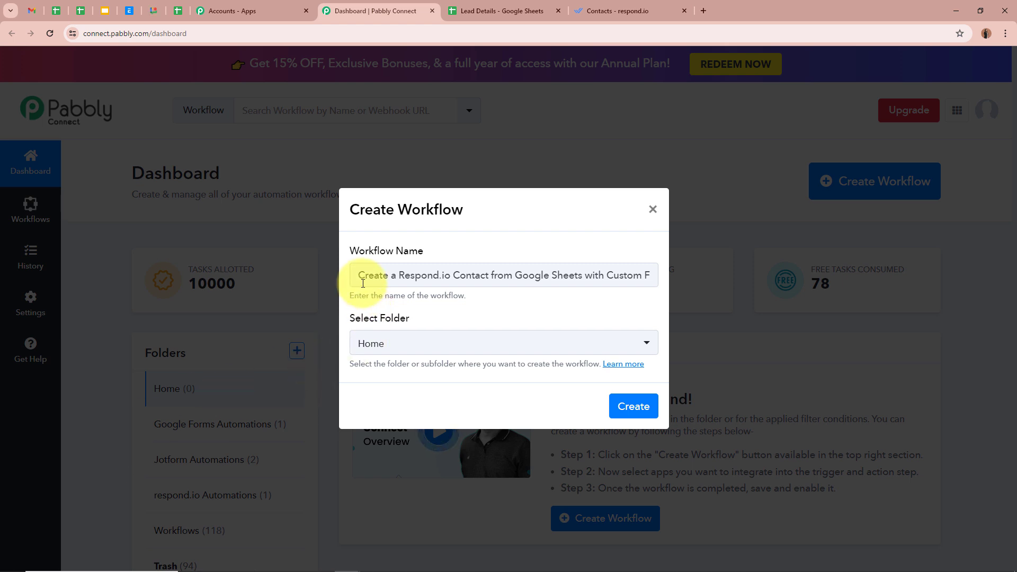
{"action": "left_click_drag", "start_coordinate": [360, 275], "coordinate": [649, 314]}
{"action": "left_click", "coordinate": [649, 314]}
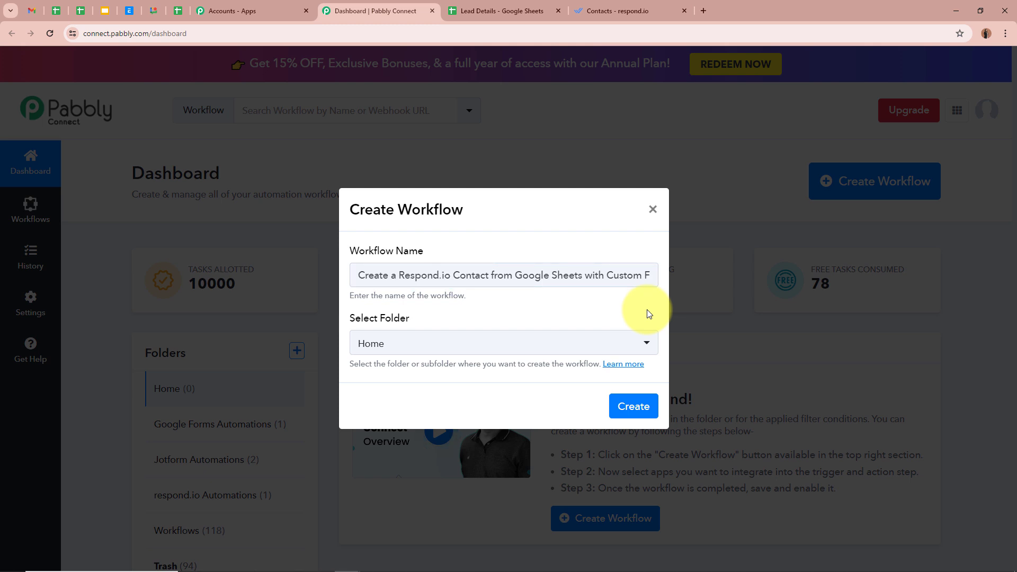
{"action": "left_click", "coordinate": [647, 345]}
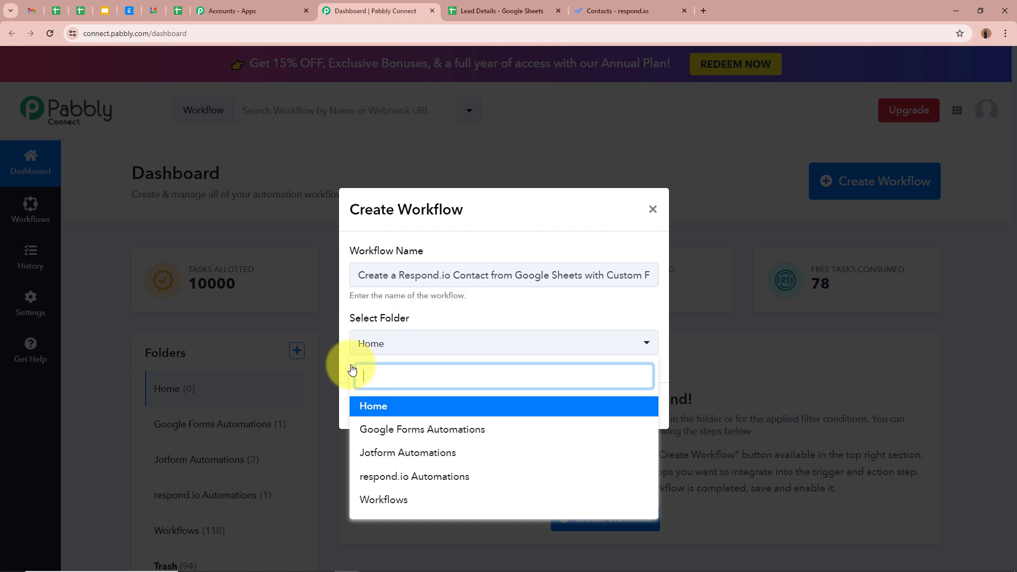
{"action": "left_click", "coordinate": [481, 477]}
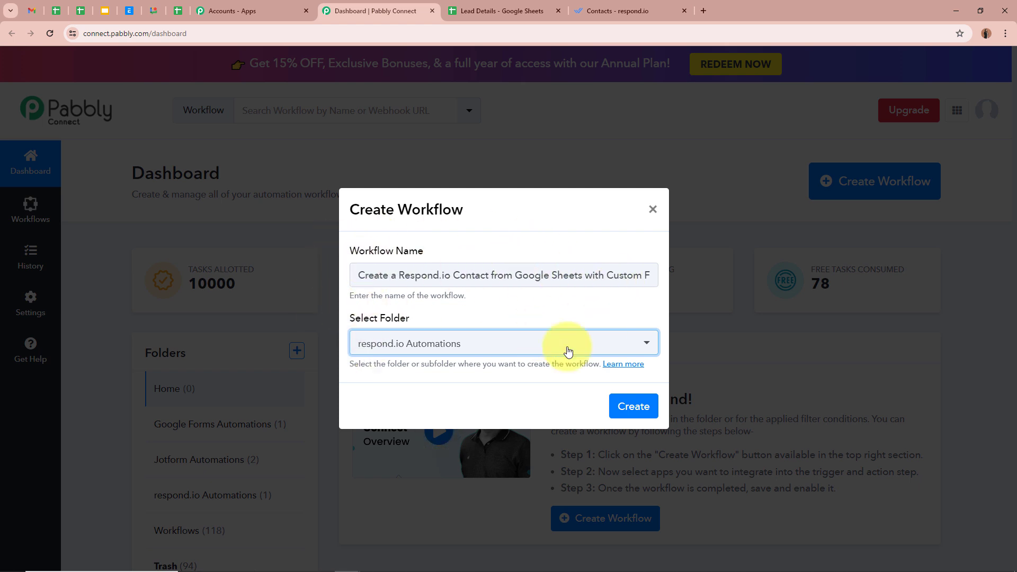
{"action": "left_click", "coordinate": [634, 405]}
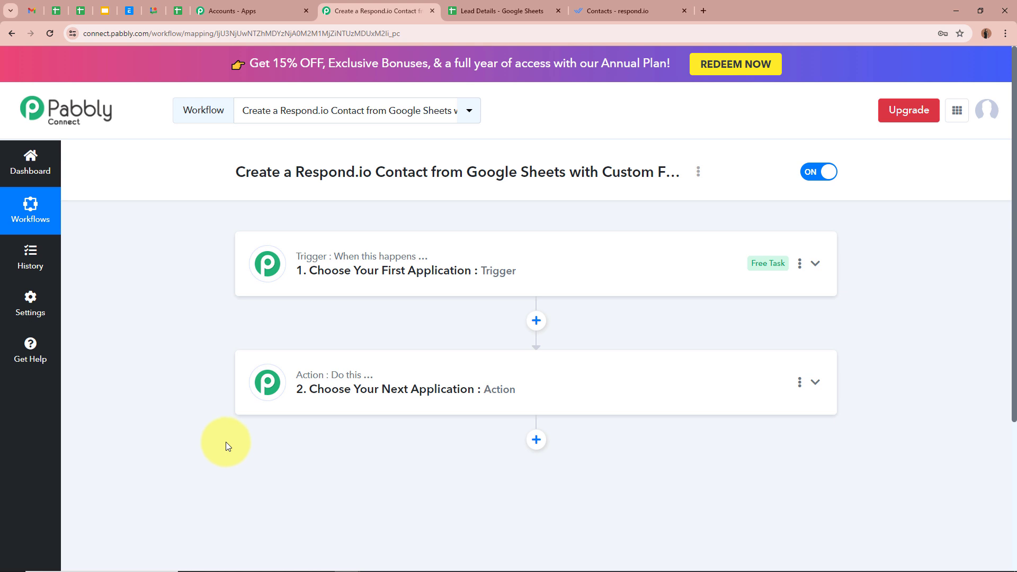
Step: Set the trigger app to Google Sheets with the New or Updated Spreadsheet Row event
{"action": "left_click", "coordinate": [815, 263]}
{"action": "left_click", "coordinate": [456, 347]}
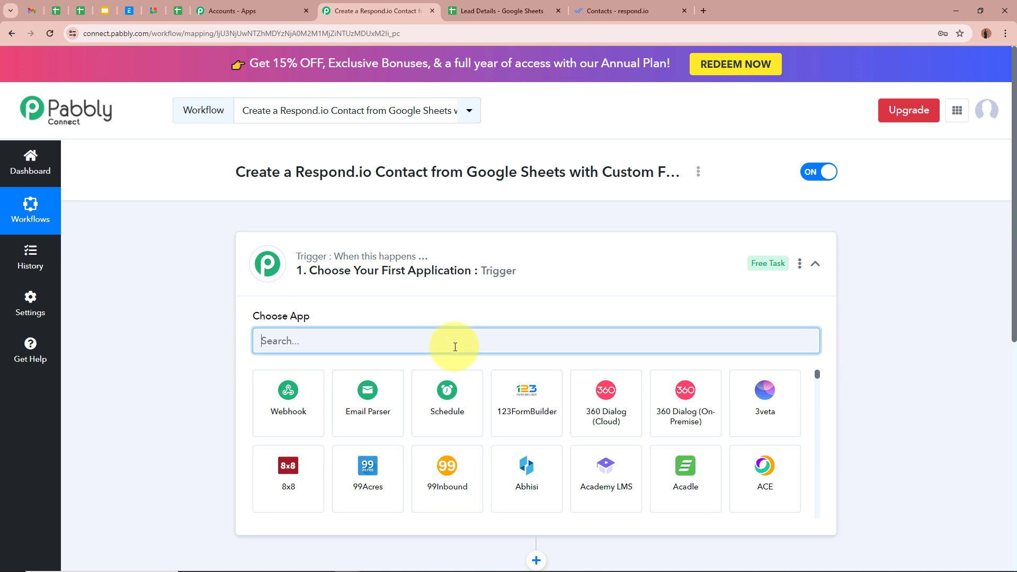
{"action": "type", "text": "Go"}
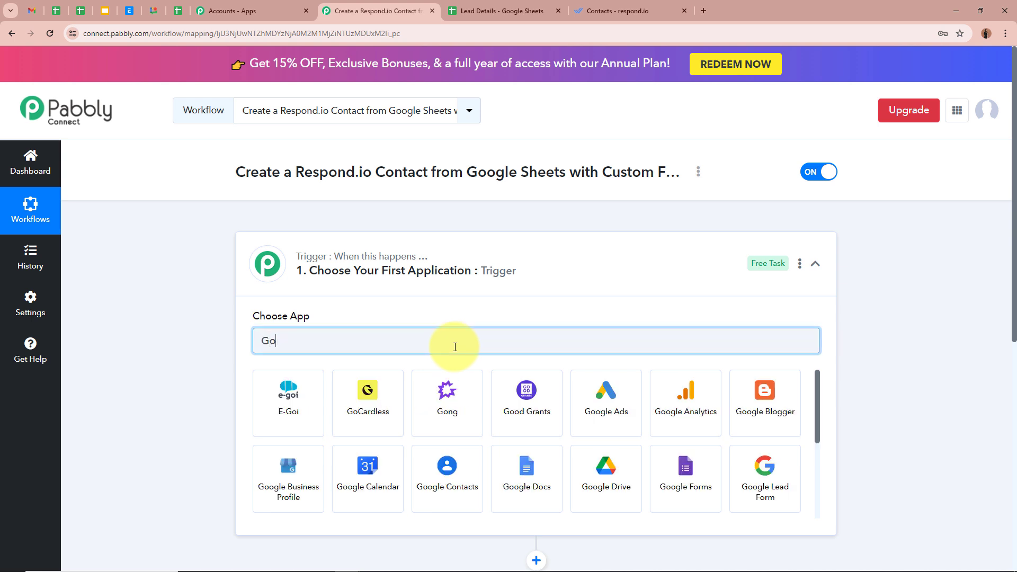
{"action": "type", "text": "ogle"}
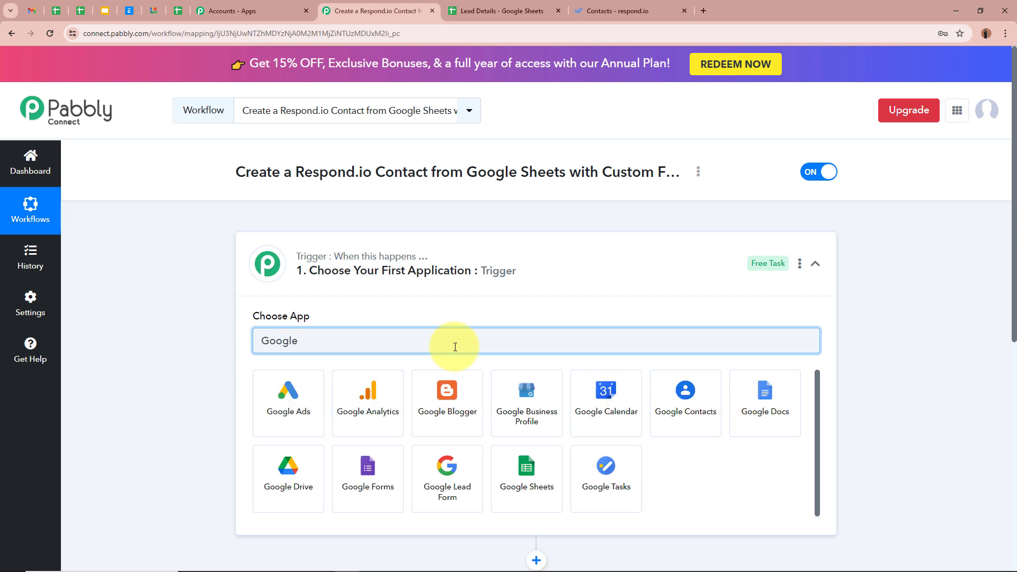
{"action": "left_click", "coordinate": [527, 466]}
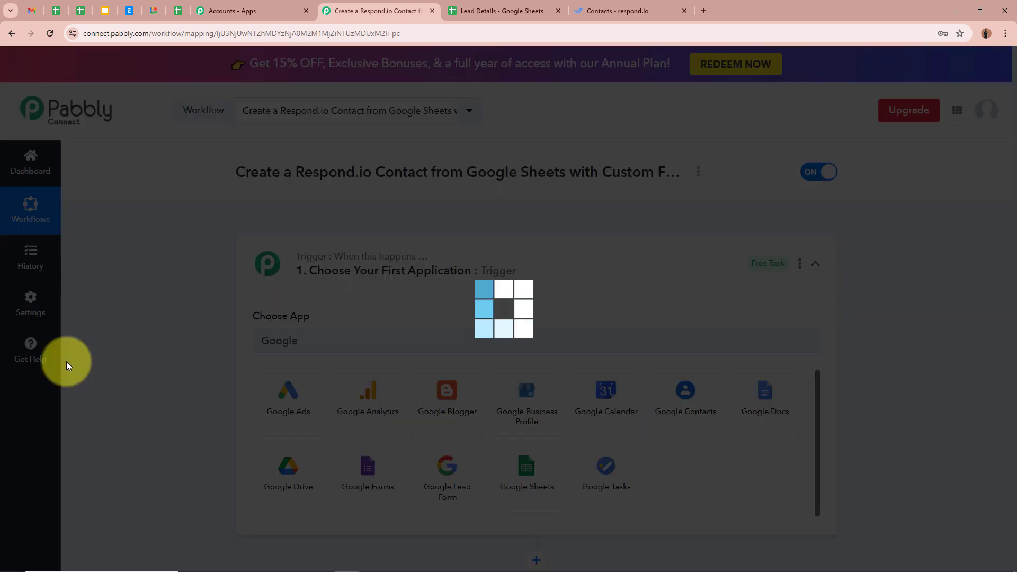
{"action": "left_click", "coordinate": [352, 396]}
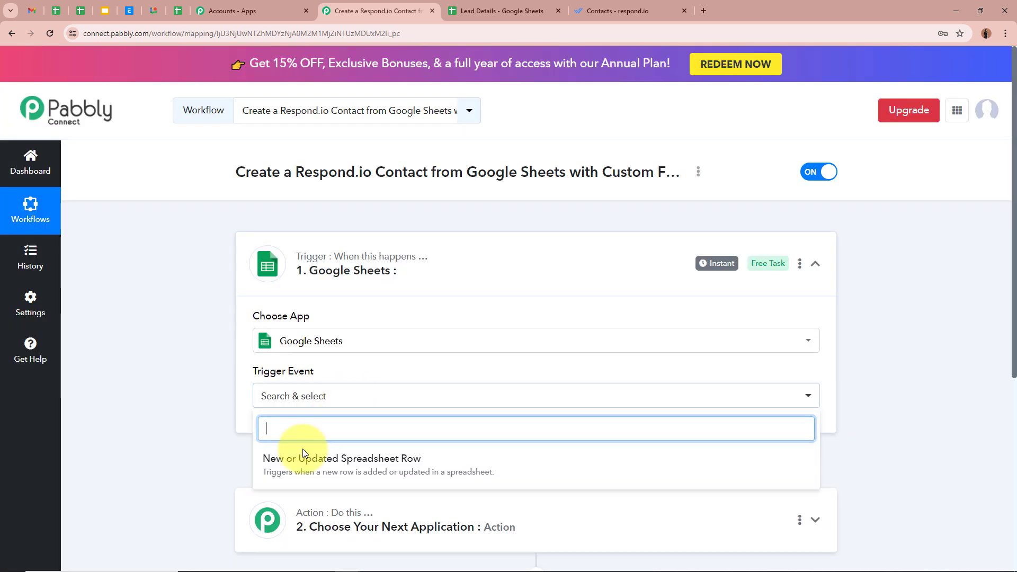
{"action": "left_click", "coordinate": [489, 471]}
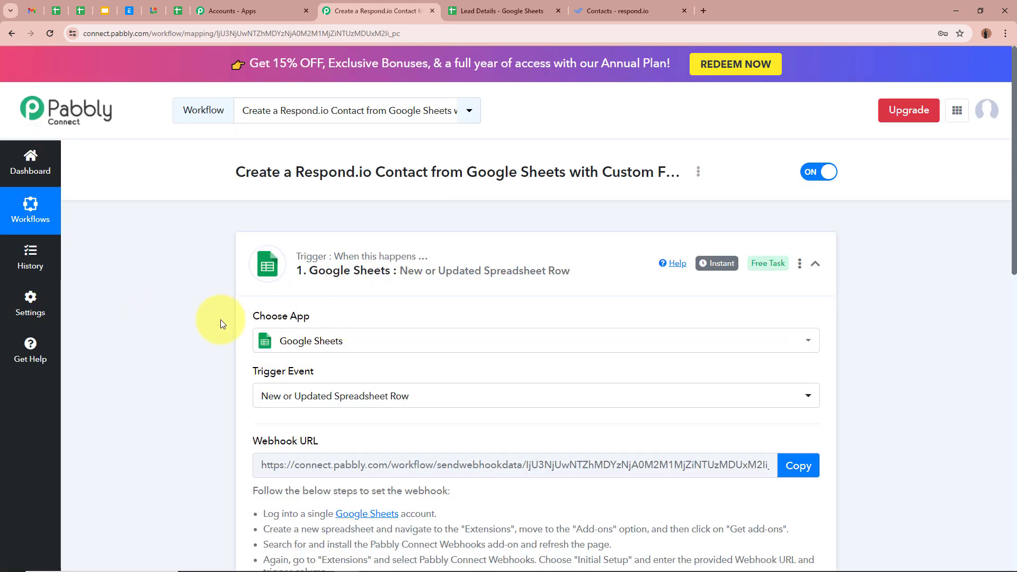
{"action": "scroll", "coordinate": [234, 445], "scroll_direction": "down", "scroll_amount": 3}
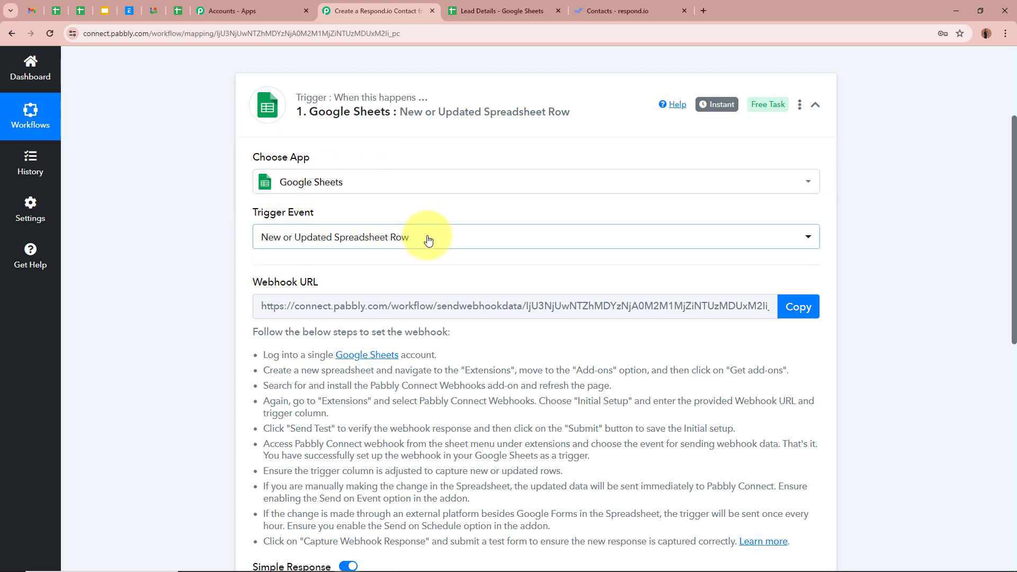
Step: Copy the trigger's webhook URL and go to the Lead Details spreadsheet
{"action": "left_click", "coordinate": [456, 10]}
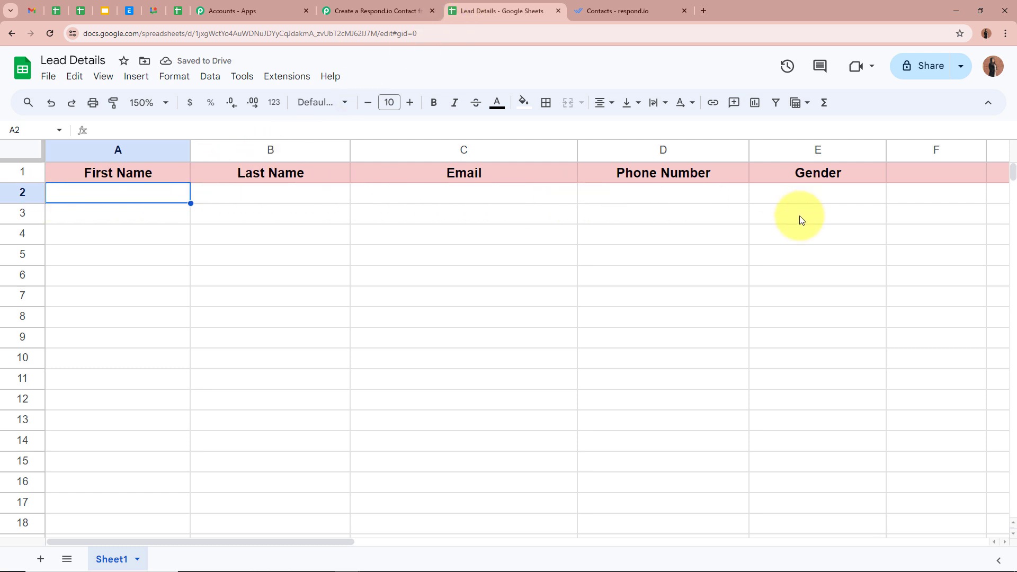
{"action": "left_click", "coordinate": [376, 11]}
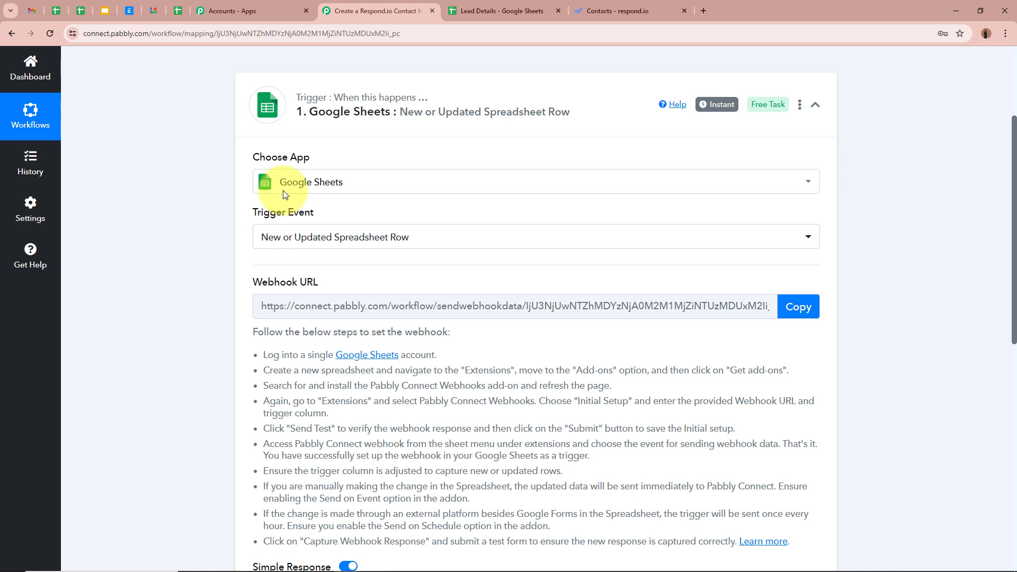
{"action": "scroll", "coordinate": [210, 269], "scroll_direction": "down", "scroll_amount": 1}
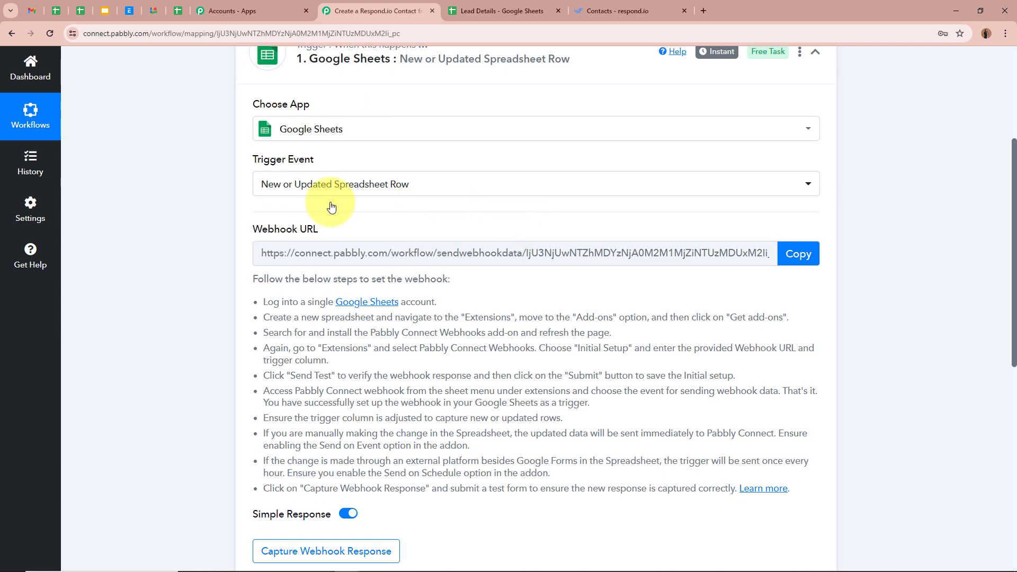
{"action": "left_click_drag", "start_coordinate": [255, 279], "coordinate": [722, 522]}
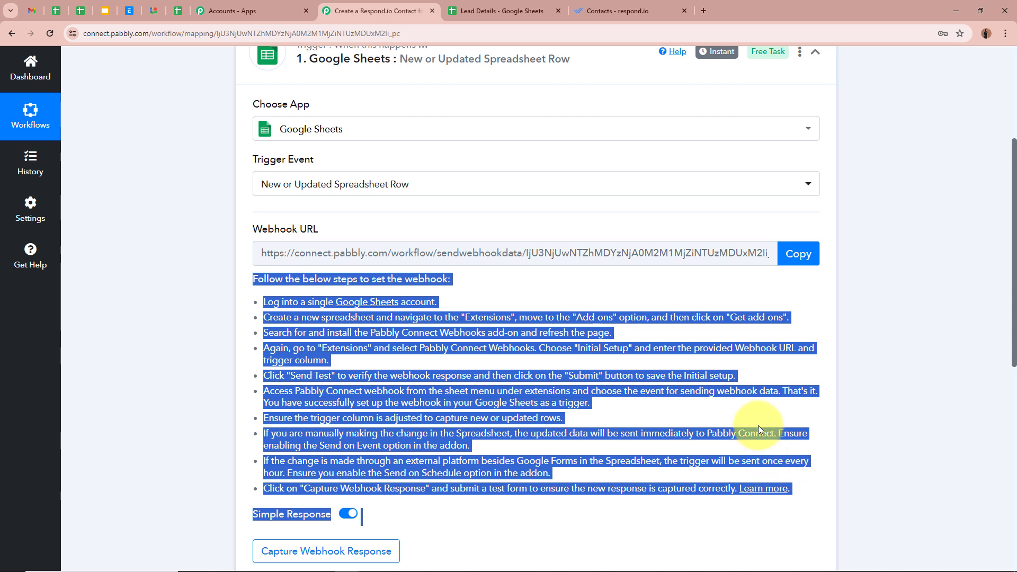
{"action": "left_click", "coordinate": [408, 243]}
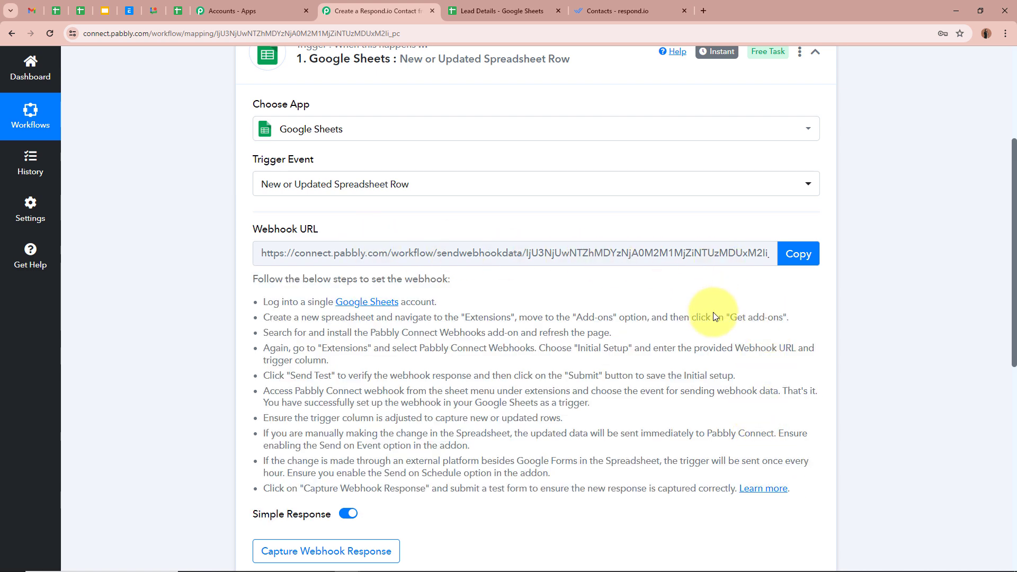
{"action": "left_click", "coordinate": [796, 254]}
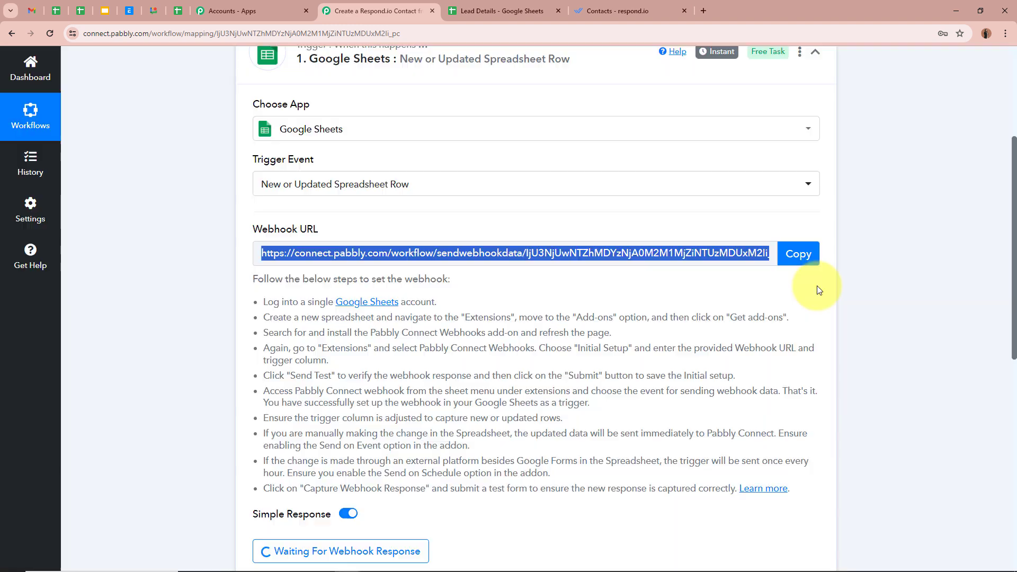
{"action": "left_click", "coordinate": [550, 13]}
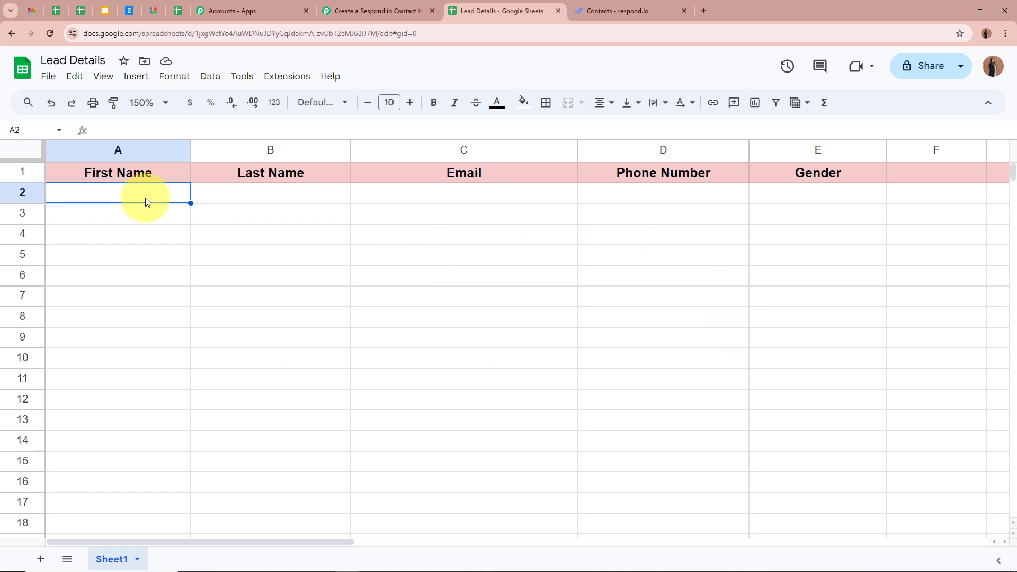
Step: Look up Pabbly Connect Webhooks in the Workspace Marketplace, confirm it's installed, and close the Marketplace
{"action": "left_click", "coordinate": [300, 78]}
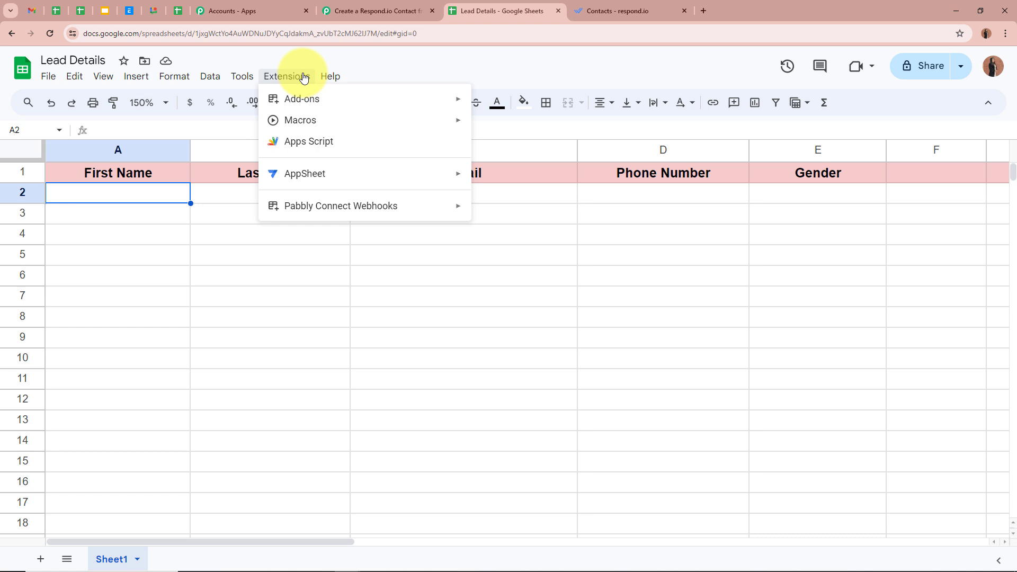
{"action": "mouse_move", "coordinate": [297, 99]}
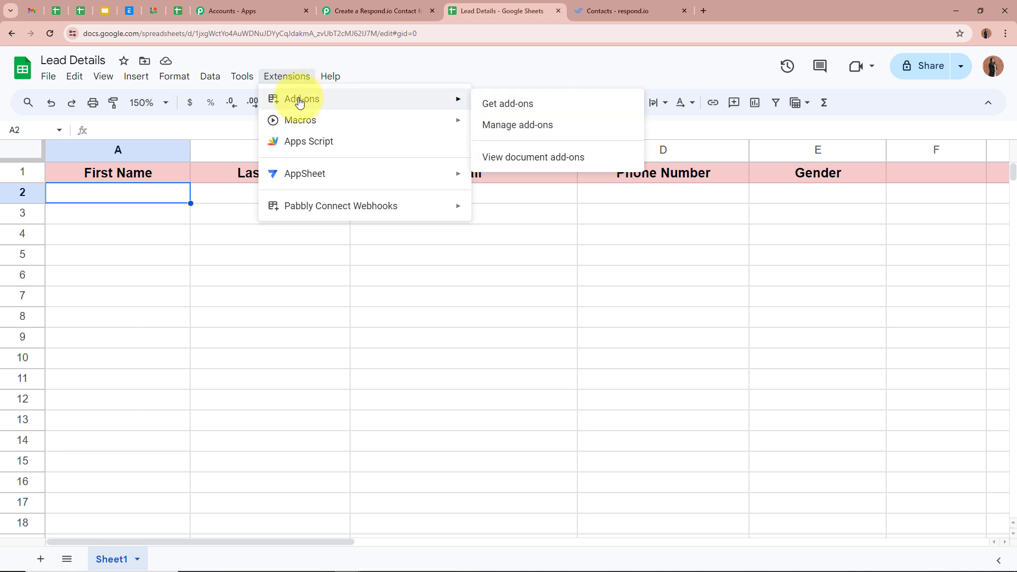
{"action": "left_click", "coordinate": [532, 104]}
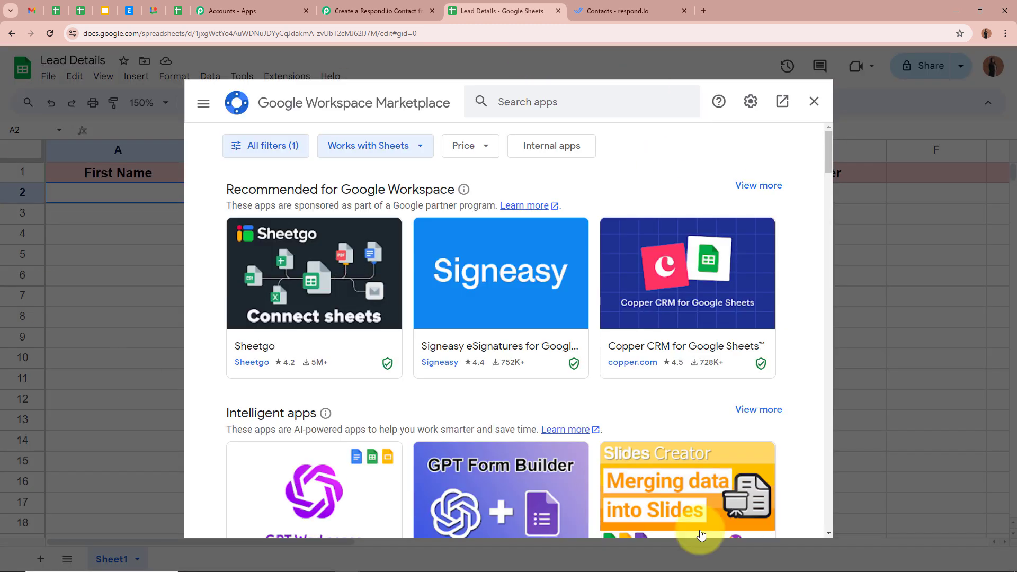
{"action": "left_click", "coordinate": [560, 99]}
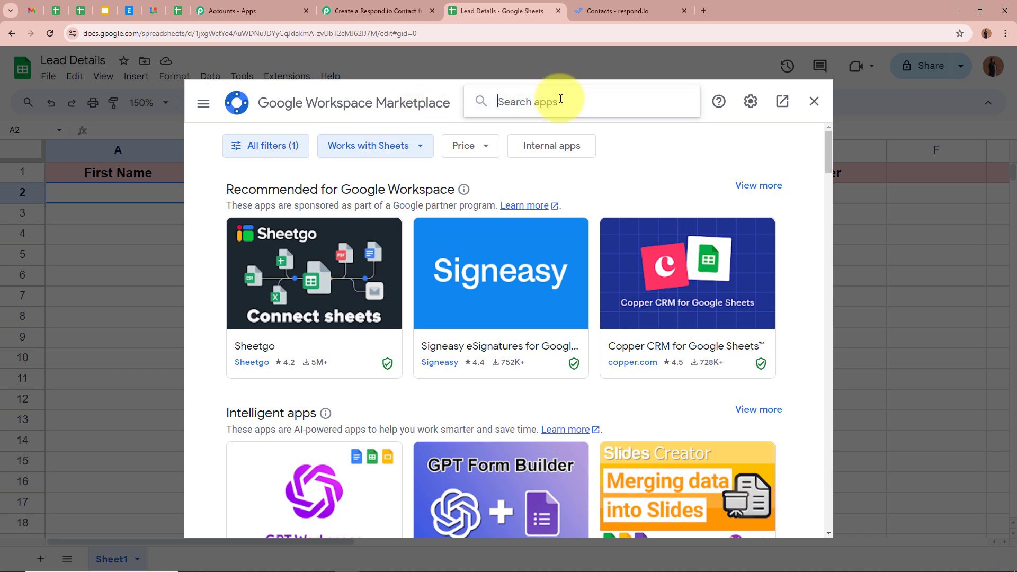
{"action": "type", "text": "Pabbly"}
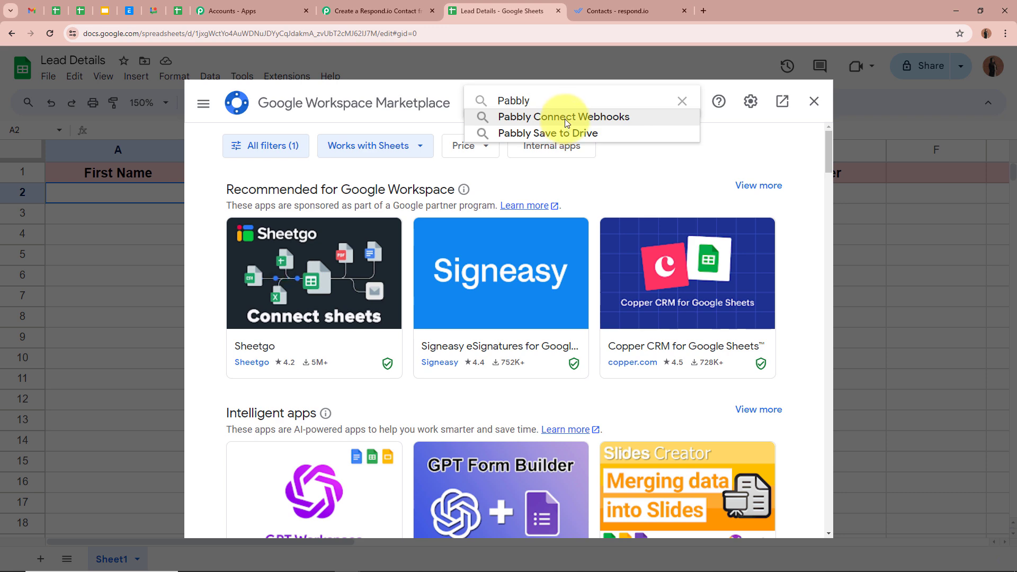
{"action": "left_click", "coordinate": [564, 117]}
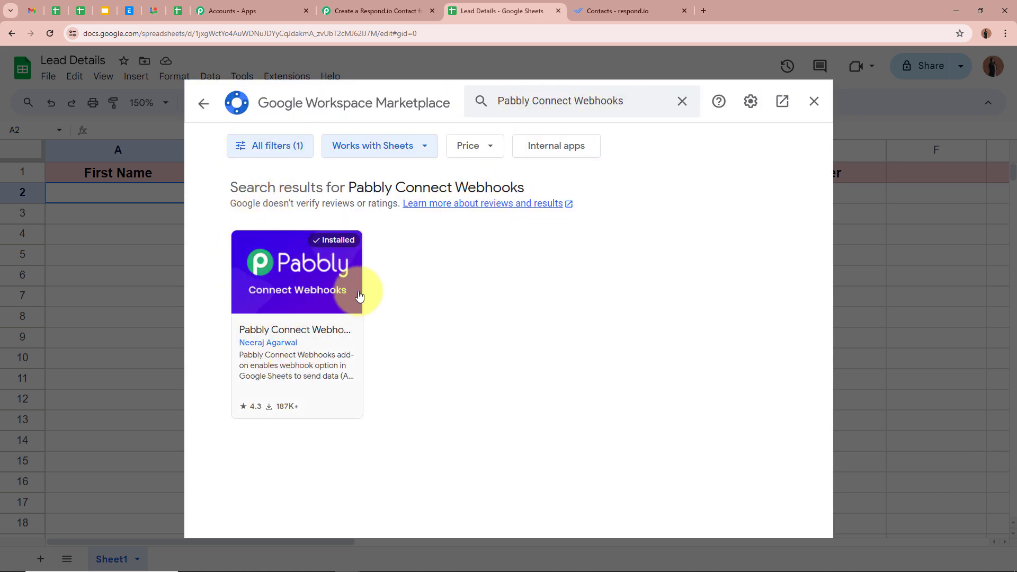
{"action": "left_click", "coordinate": [289, 293]}
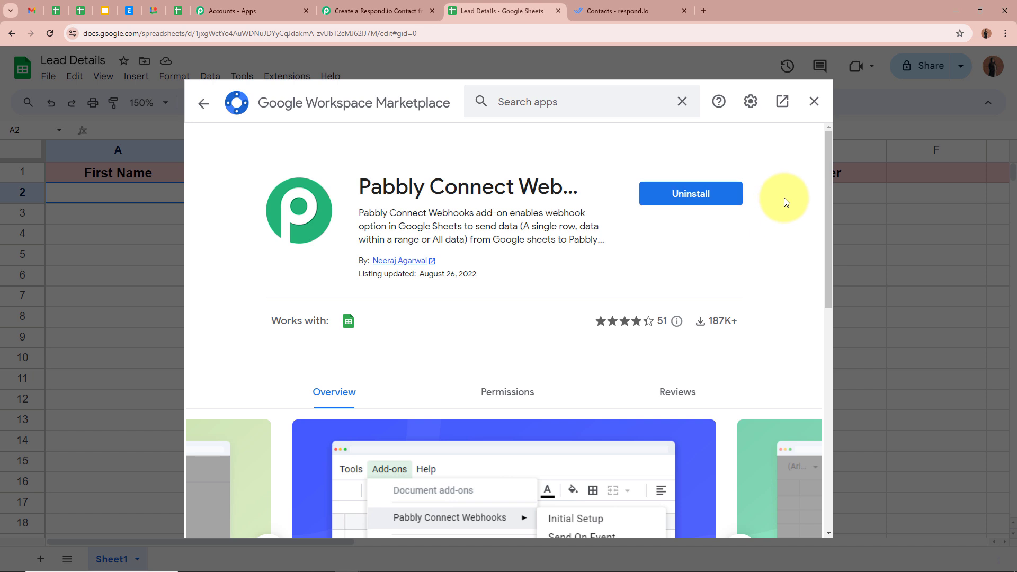
{"action": "left_click", "coordinate": [814, 101]}
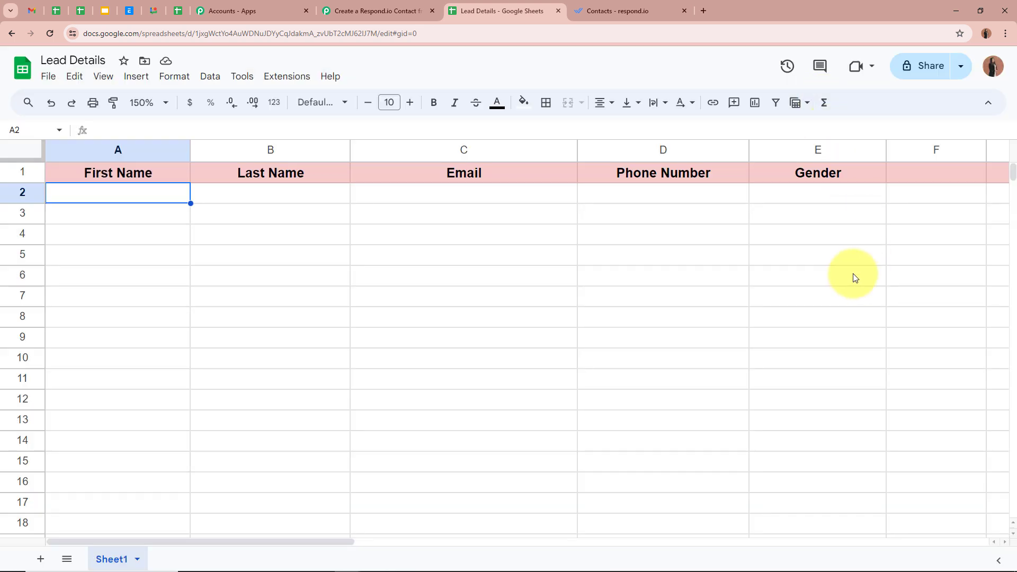
Step: Run the add-on's Initial Setup with the pasted webhook URL and trigger column E, confirming success
{"action": "left_click", "coordinate": [286, 80]}
{"action": "mouse_move", "coordinate": [268, 215]}
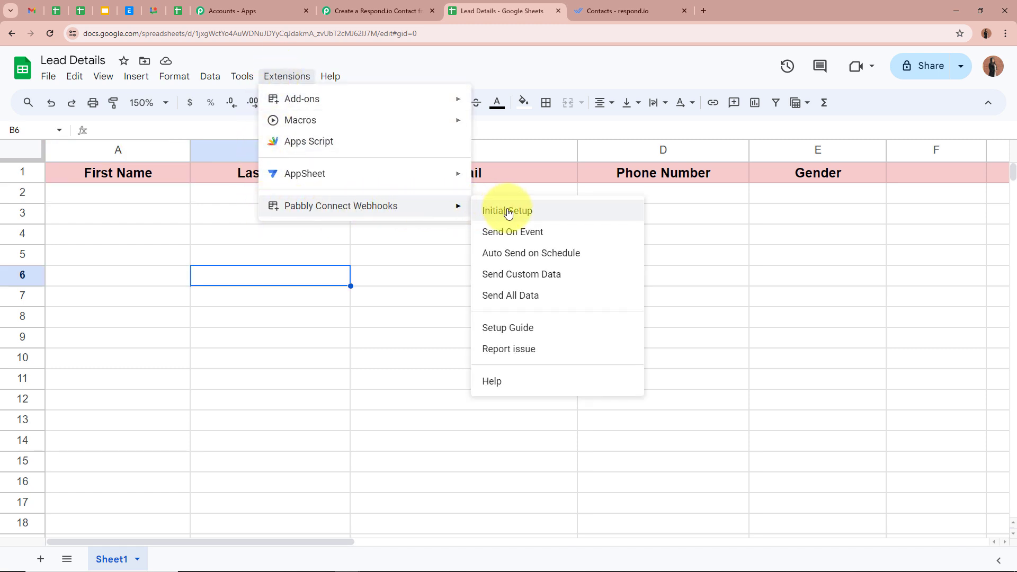
{"action": "left_click", "coordinate": [585, 214]}
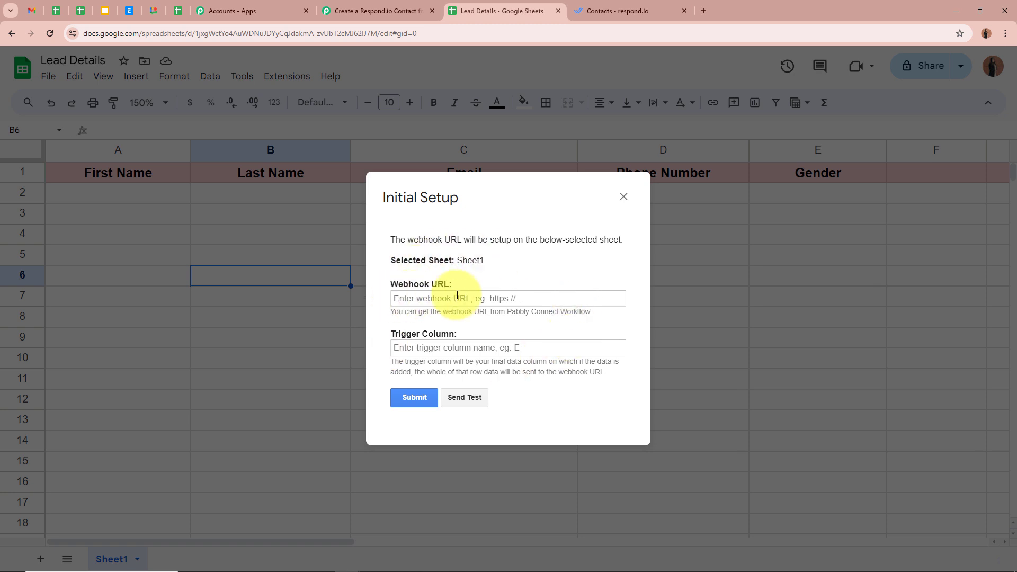
{"action": "left_click", "coordinate": [473, 297]}
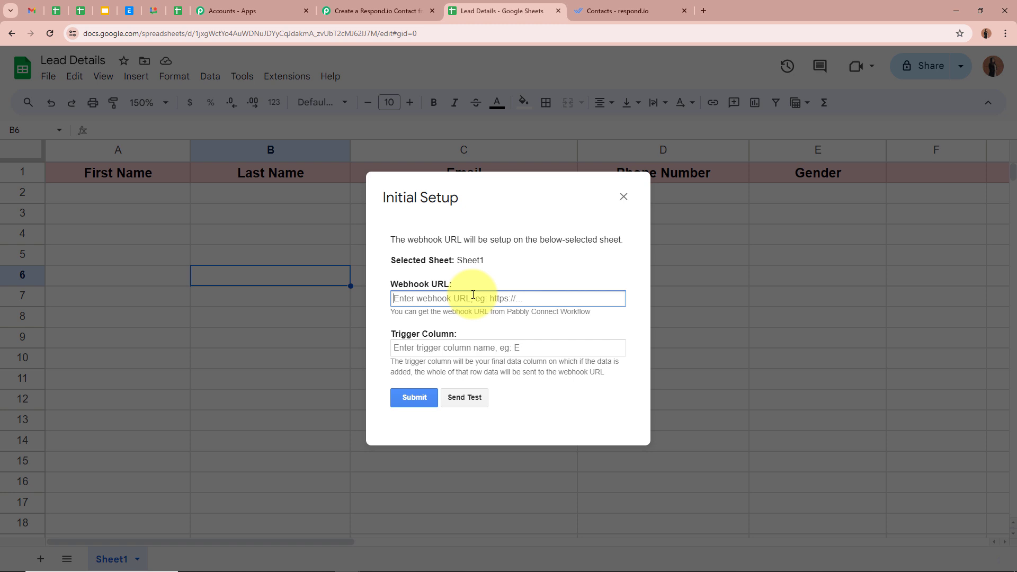
{"action": "key", "text": "ctrl+v"}
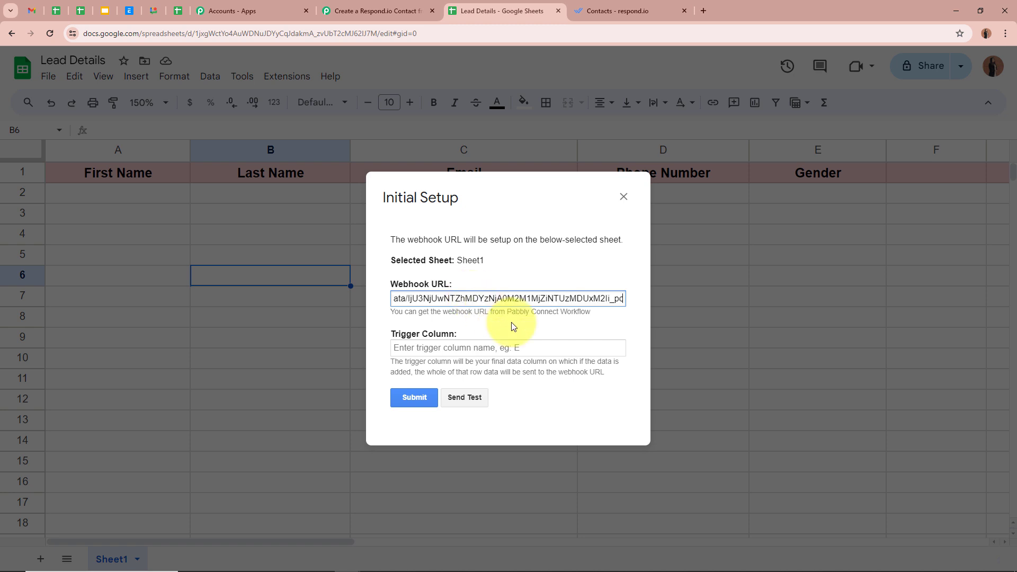
{"action": "left_click", "coordinate": [529, 323]}
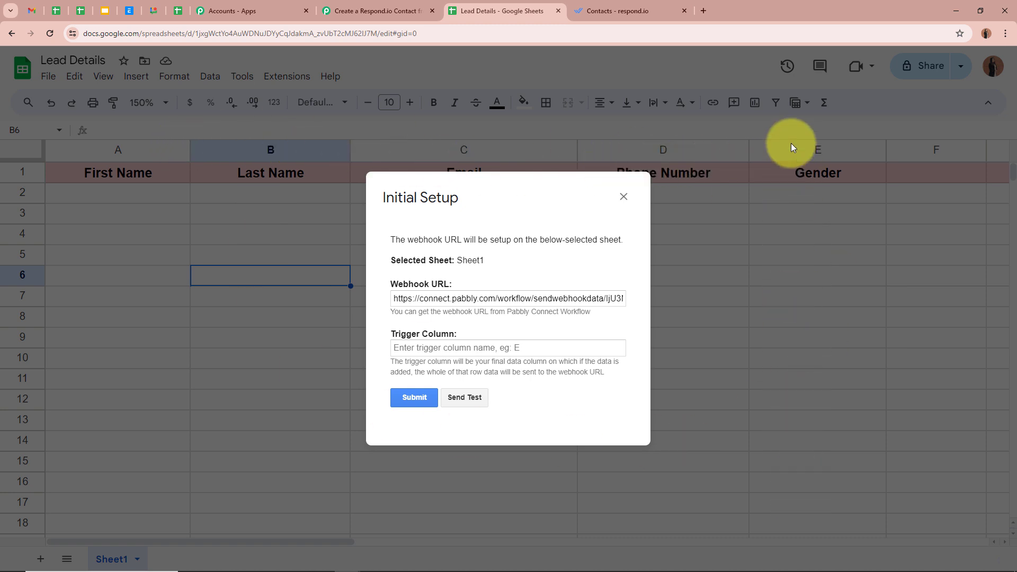
{"action": "left_click", "coordinate": [424, 348]}
{"action": "type", "text": "E"}
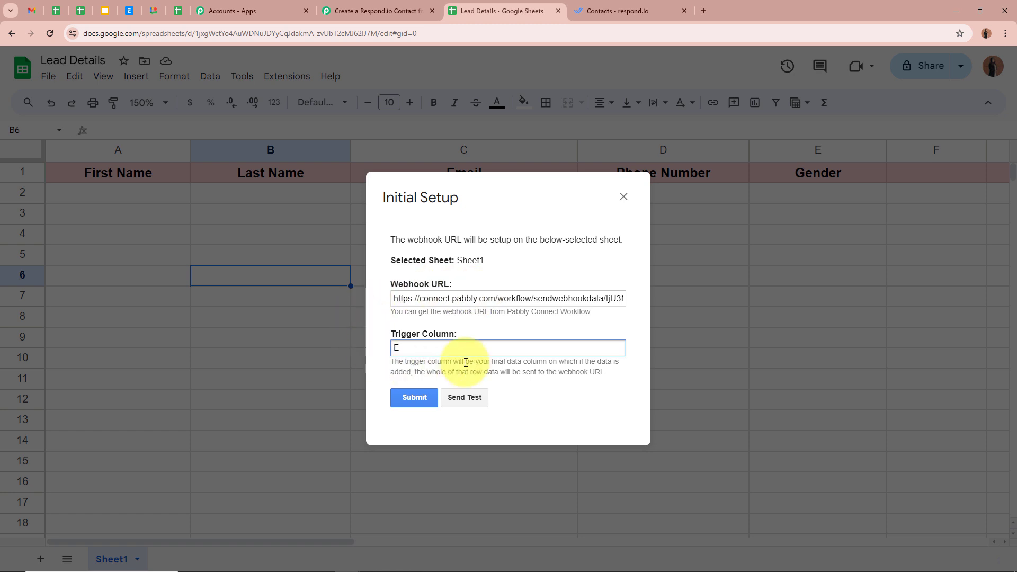
{"action": "left_click", "coordinate": [415, 398]}
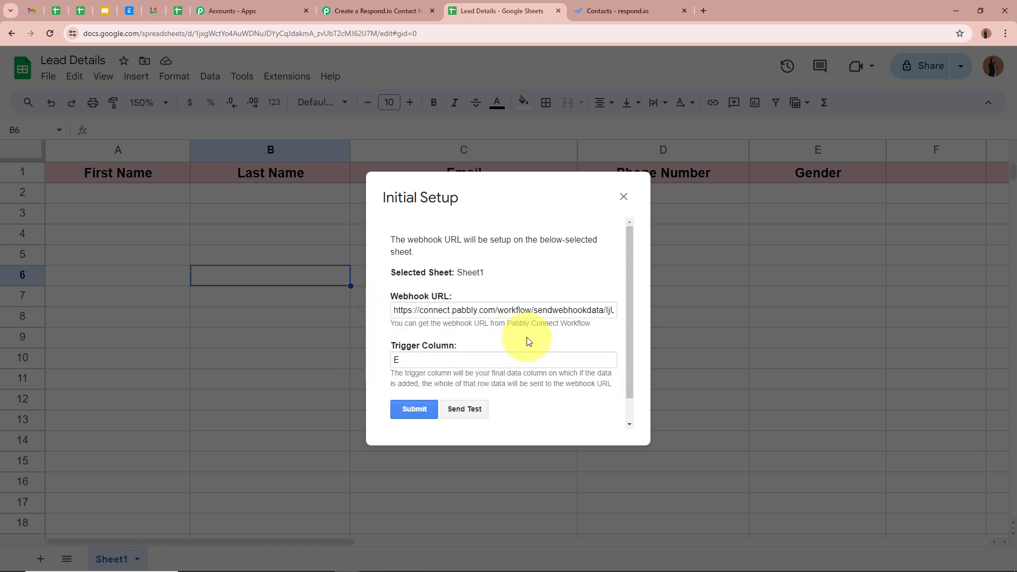
{"action": "scroll", "coordinate": [529, 341], "scroll_direction": "down", "scroll_amount": 1}
{"action": "left_click_drag", "start_coordinate": [392, 407], "coordinate": [542, 421]}
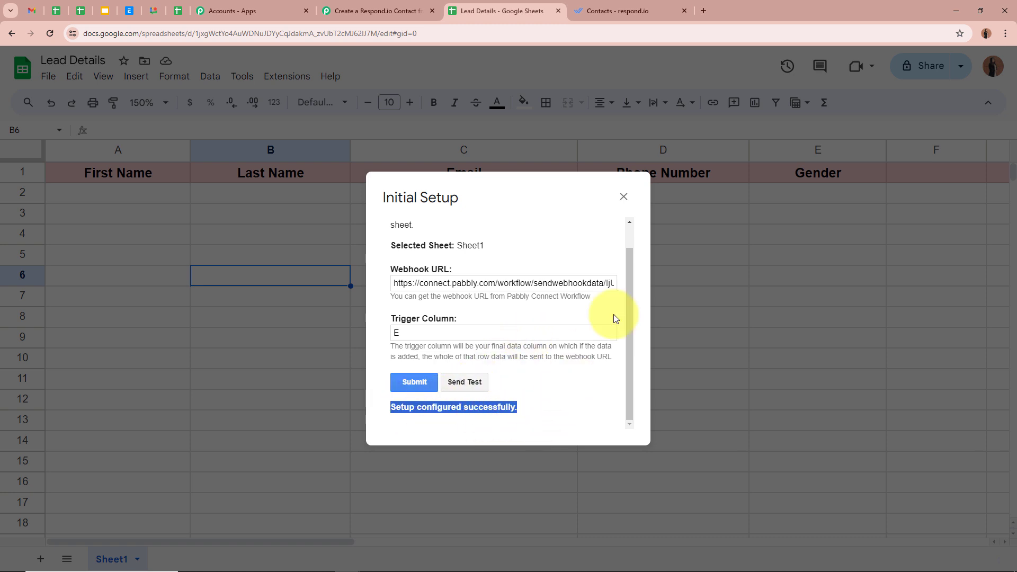
{"action": "left_click", "coordinate": [623, 197]}
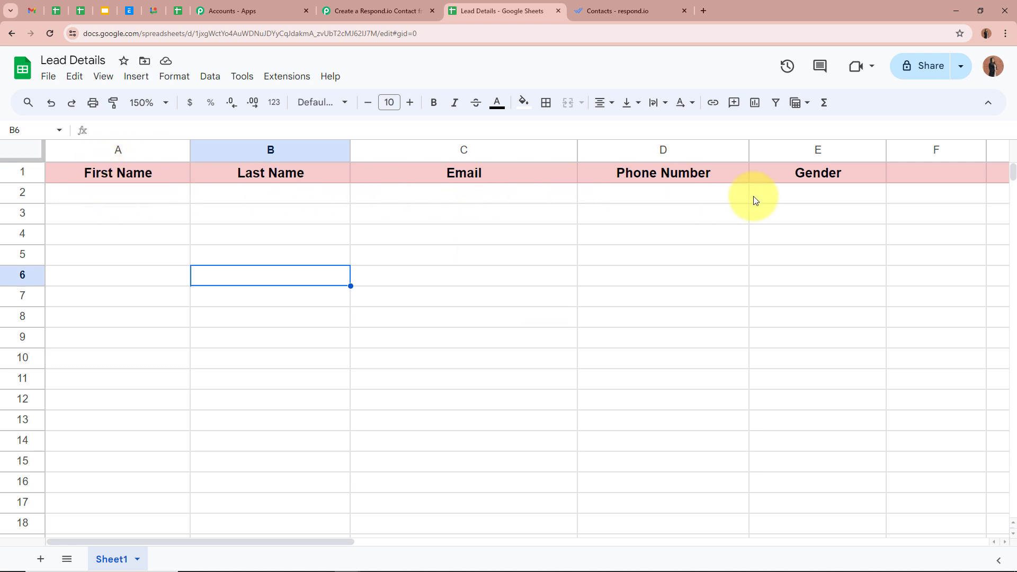
Step: Select cell A5 and bring up the Pabbly Connect Webhooks add-on menu again
{"action": "key", "text": "Left"}
{"action": "key", "text": "Up"}
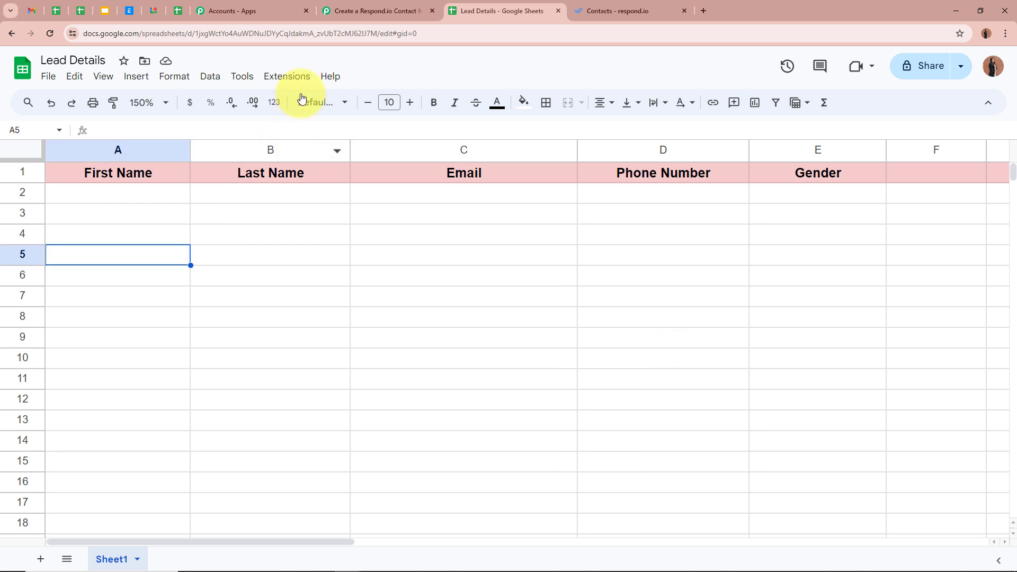
{"action": "left_click", "coordinate": [286, 76]}
{"action": "mouse_move", "coordinate": [350, 212]}
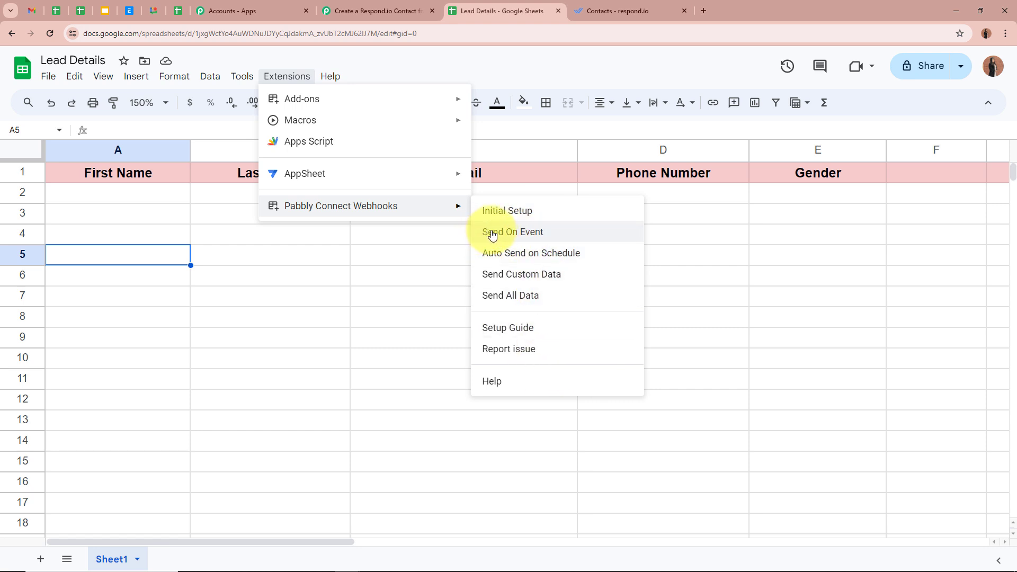
Step: Enable Send On Event in Pabbly Connect Webhooks, verify it's ticked, and return to A2
{"action": "left_click", "coordinate": [576, 234]}
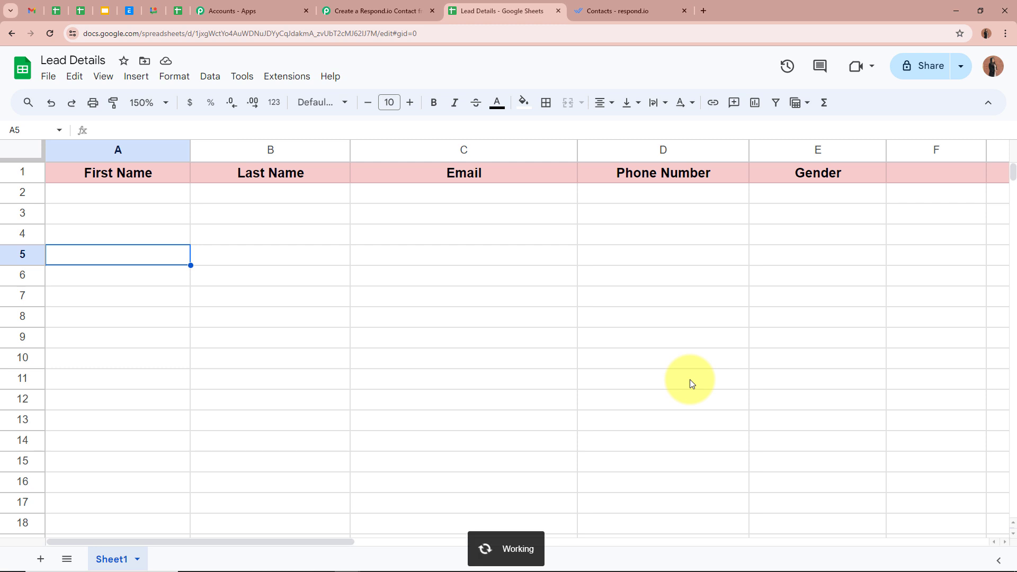
{"action": "left_click", "coordinate": [289, 79]}
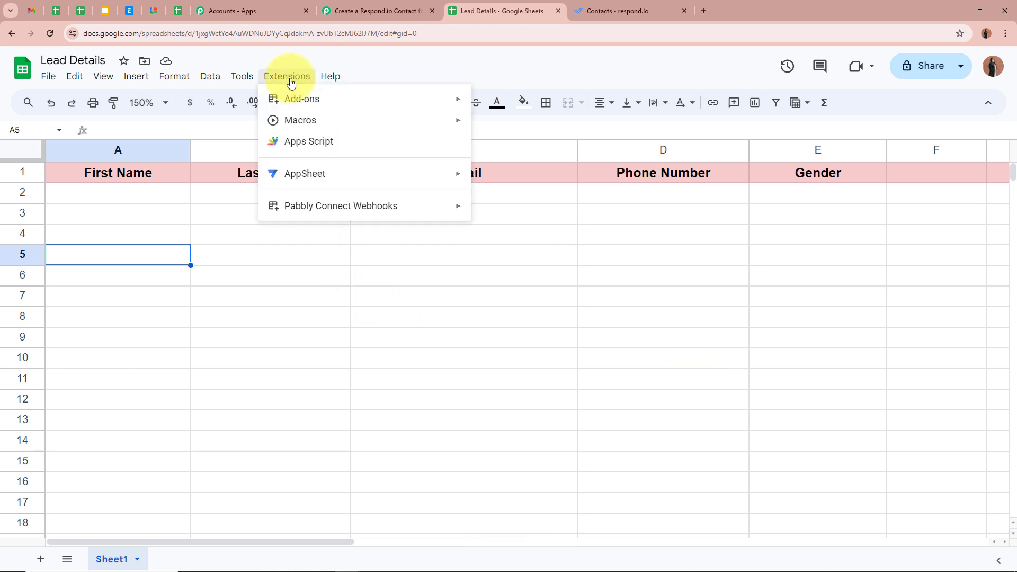
{"action": "mouse_move", "coordinate": [307, 208]}
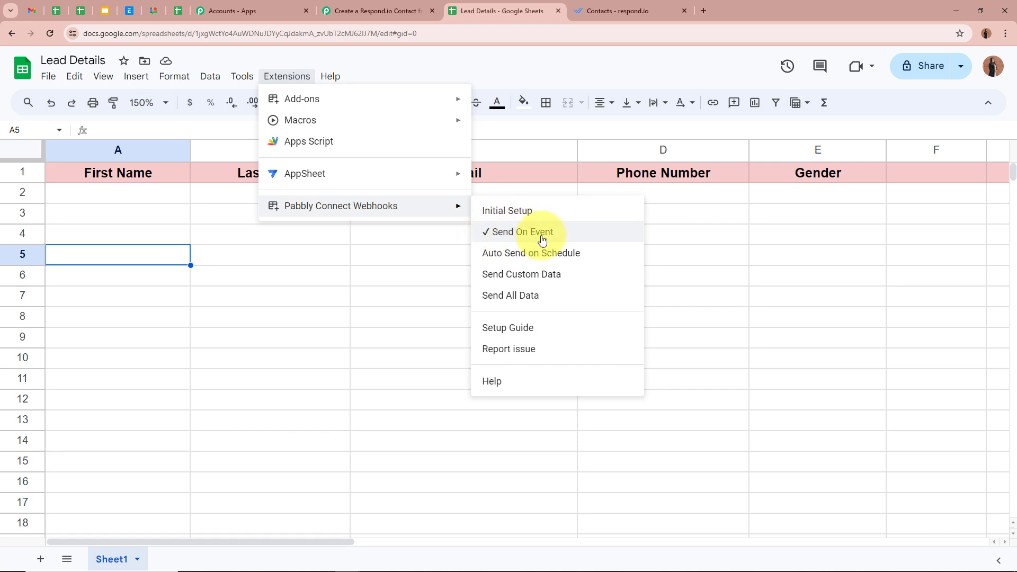
{"action": "left_click", "coordinate": [422, 256]}
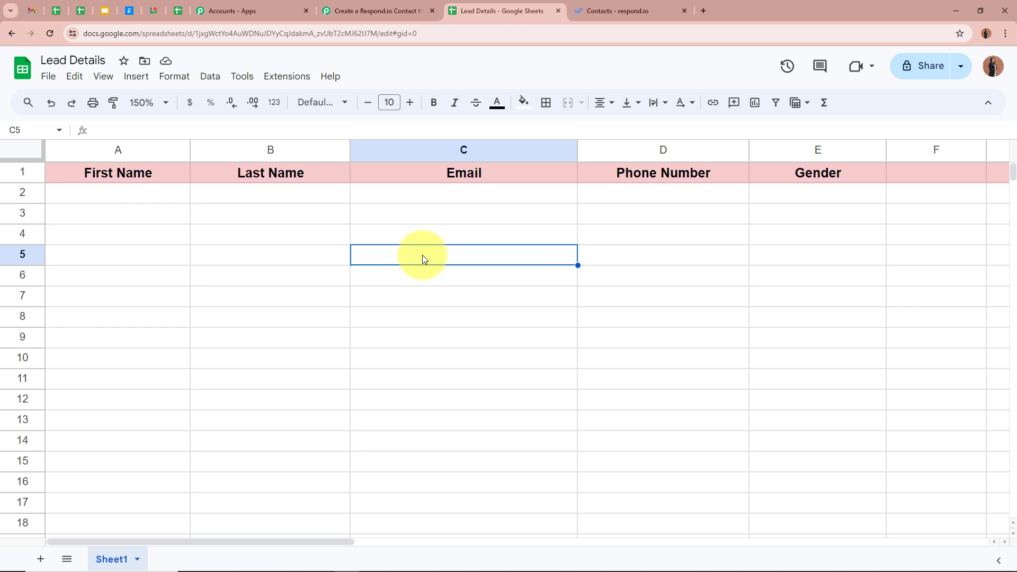
{"action": "left_click", "coordinate": [140, 199]}
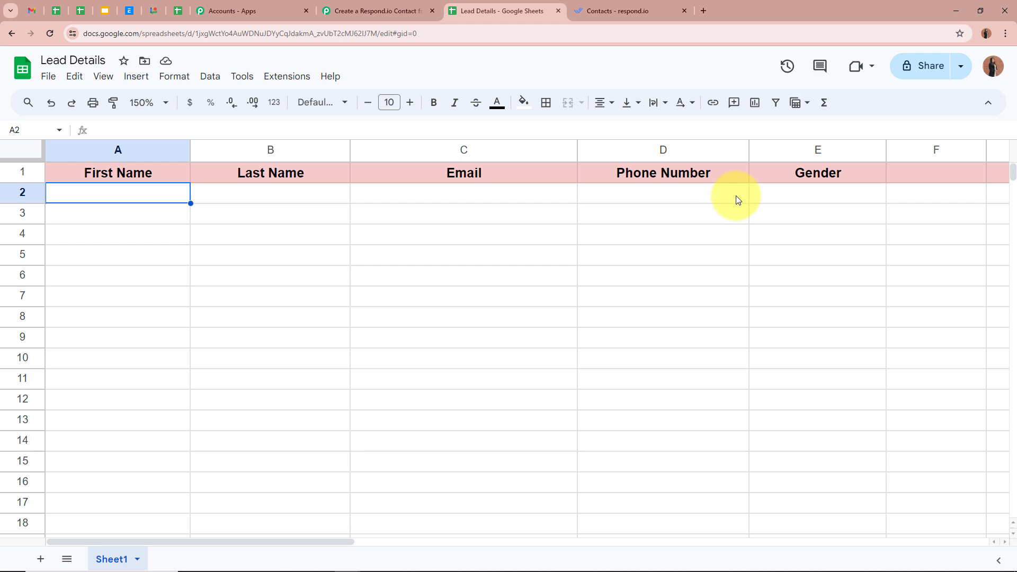
{"action": "left_click", "coordinate": [377, 11]}
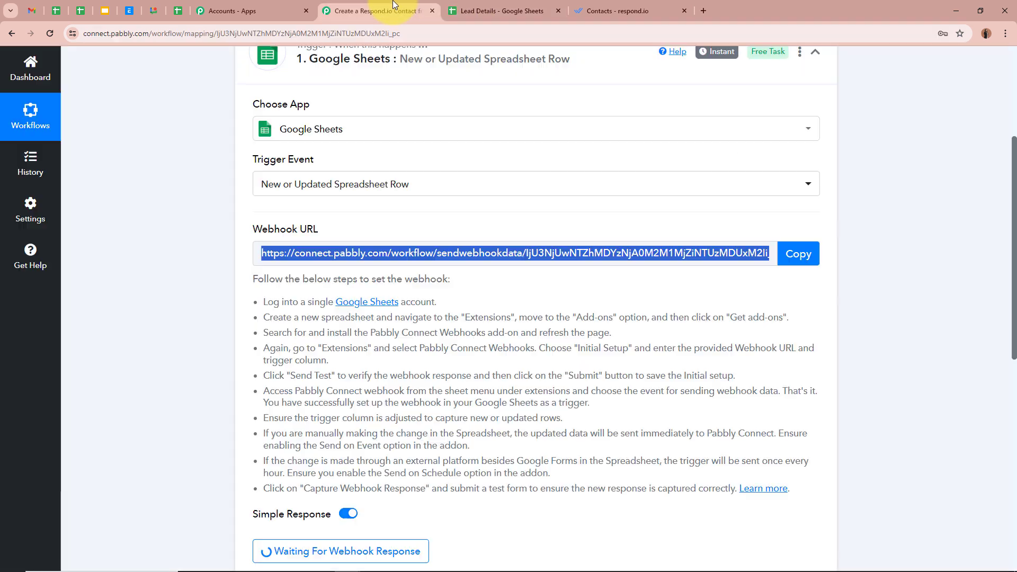
{"action": "scroll", "coordinate": [192, 230], "scroll_direction": "down", "scroll_amount": 4}
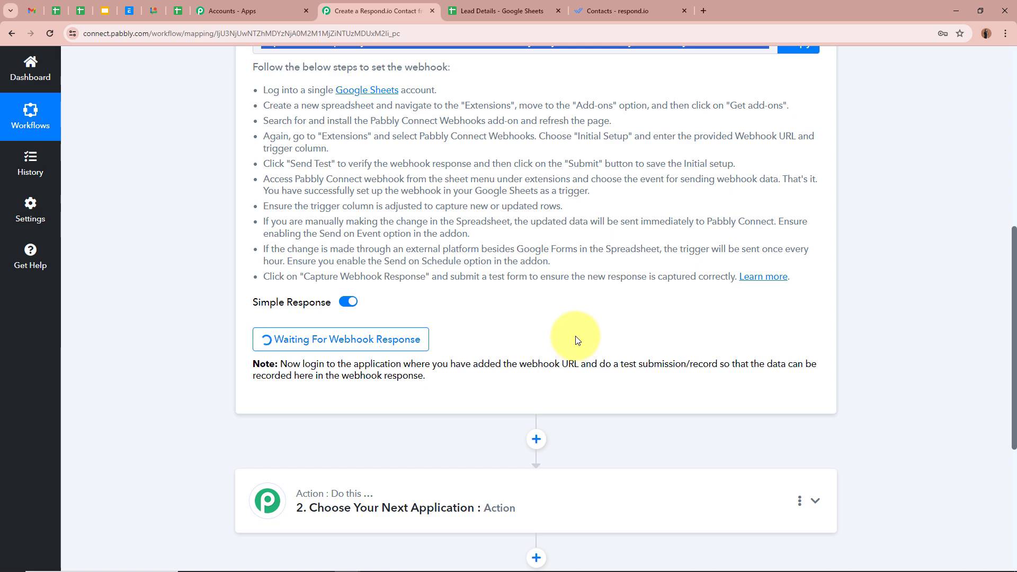
{"action": "scroll", "coordinate": [577, 340], "scroll_direction": "up", "scroll_amount": 8}
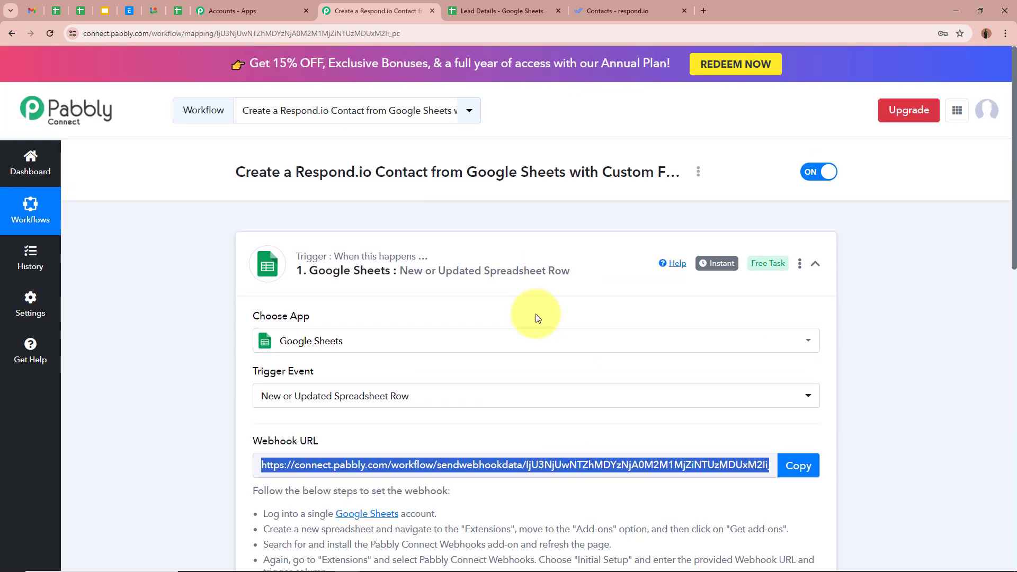
{"action": "left_click", "coordinate": [499, 12]}
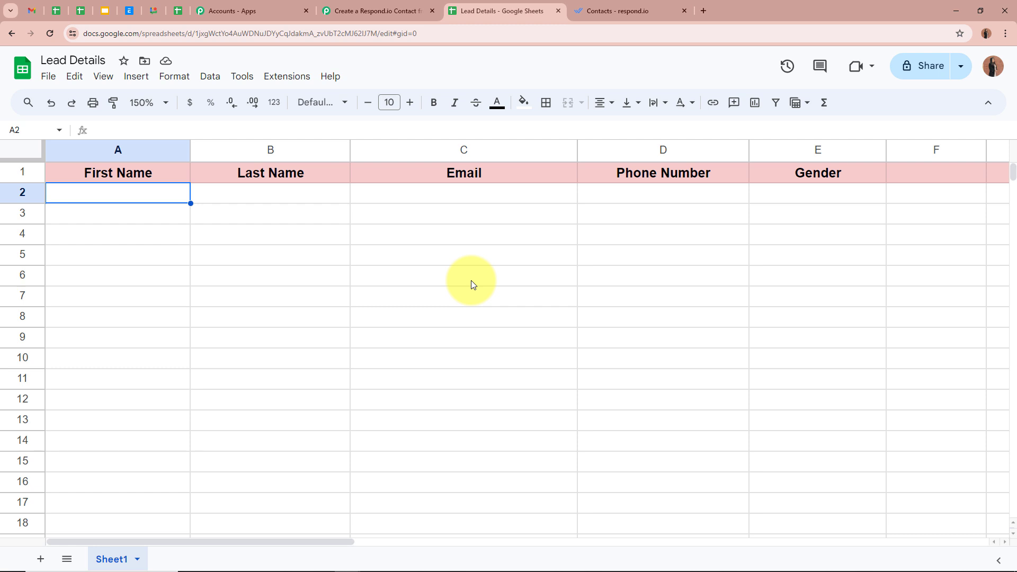
Step: Enter the test lead's name, Dummy in A2 and Test in B2
{"action": "left_click", "coordinate": [466, 197]}
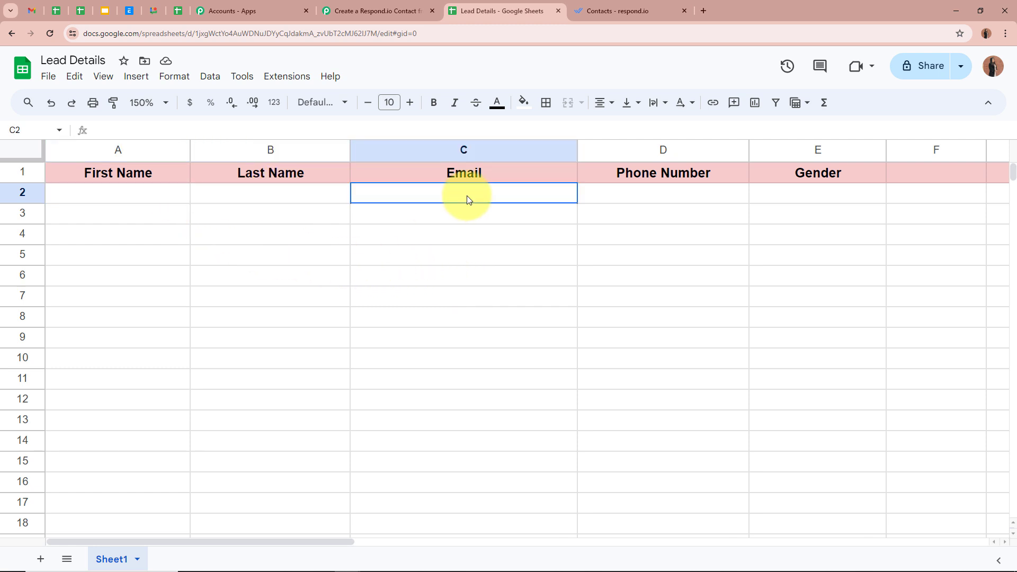
{"action": "left_click", "coordinate": [655, 200]}
{"action": "left_click", "coordinate": [798, 199]}
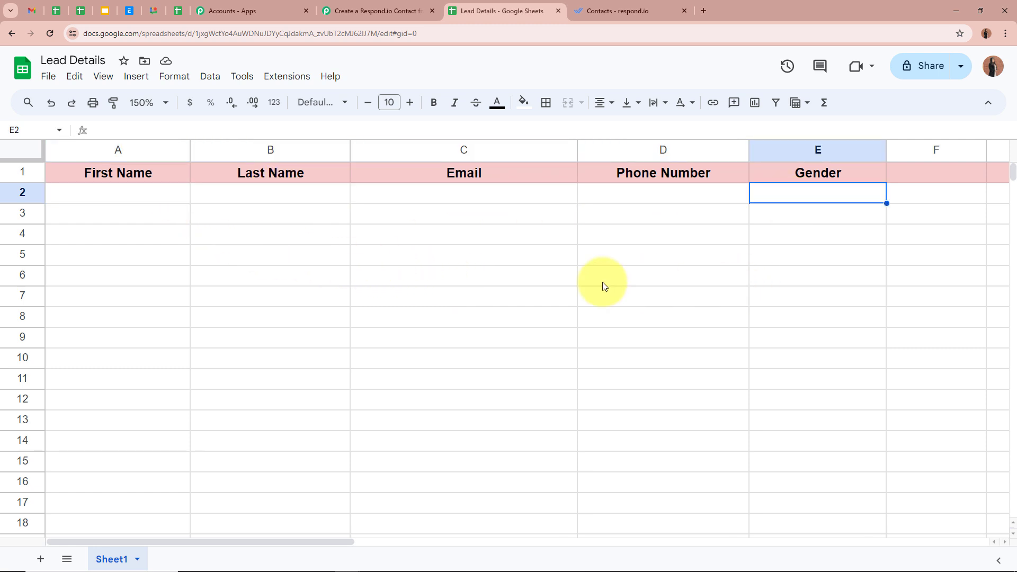
{"action": "left_click", "coordinate": [136, 204]}
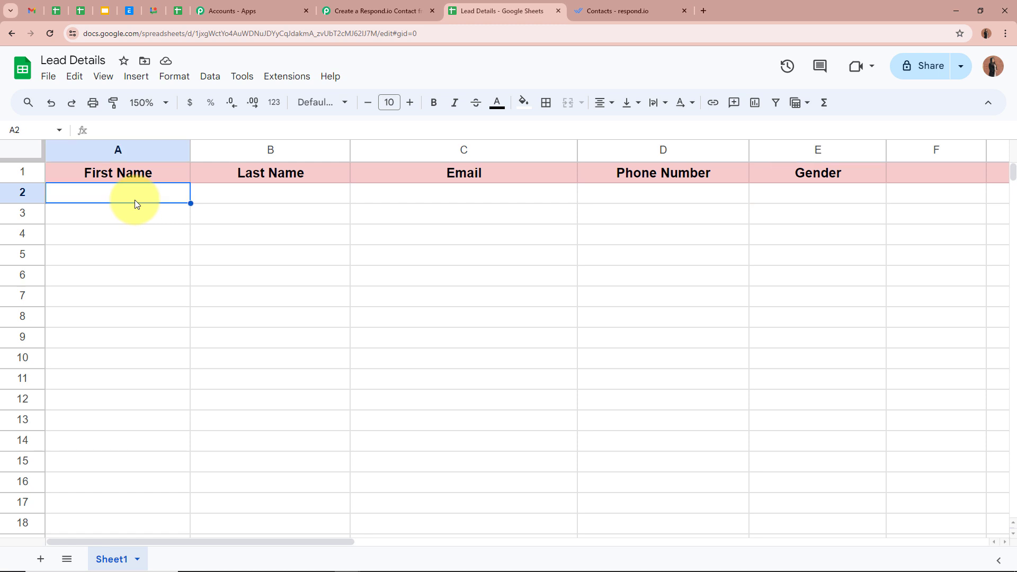
{"action": "type", "text": "Dummy"}
{"action": "left_click", "coordinate": [259, 199]}
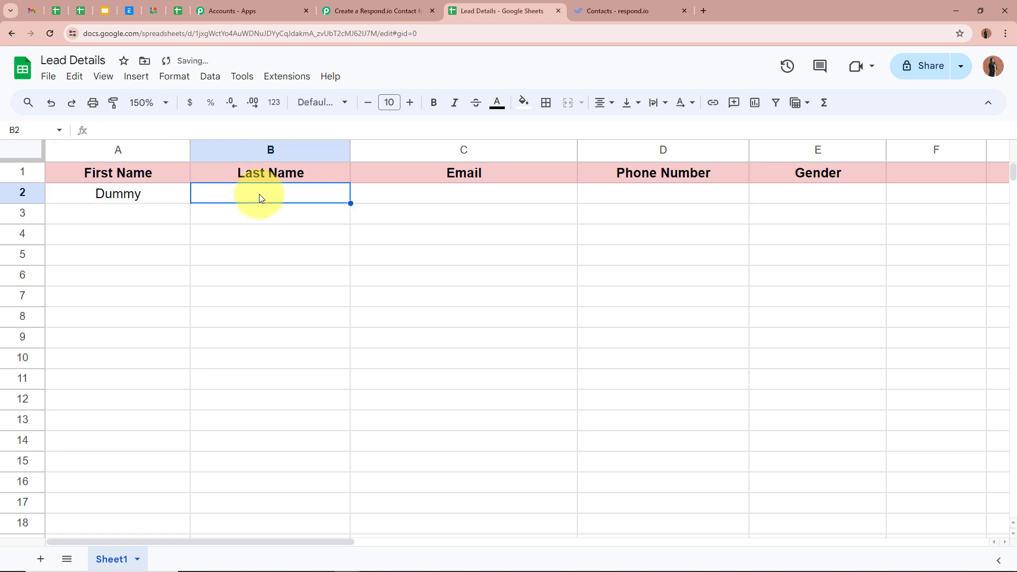
{"action": "type", "text": "Test"}
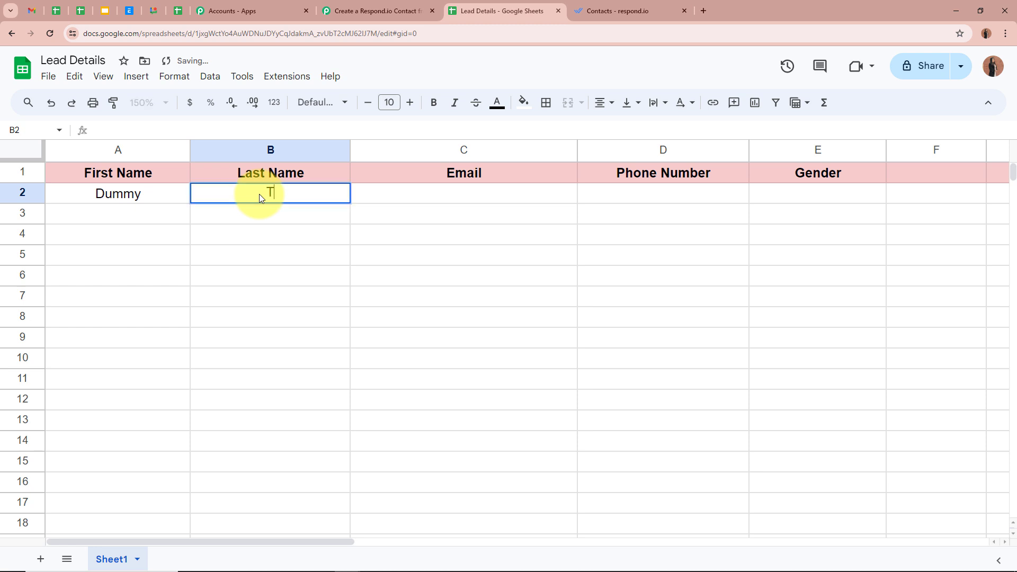
Step: Fill C2–E2 with a test e-mail address, a phone number and gender Female
{"action": "left_click", "coordinate": [419, 195]}
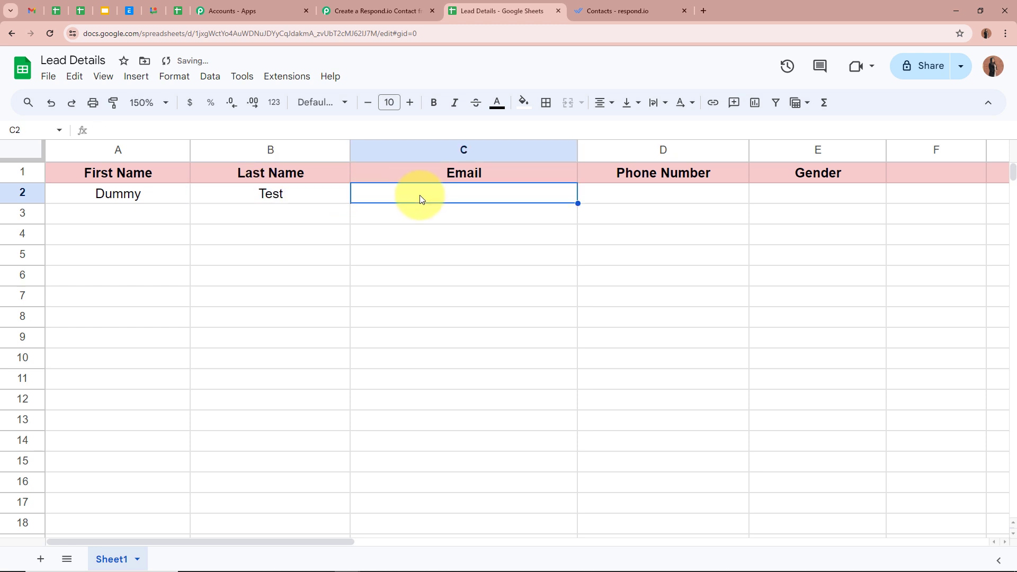
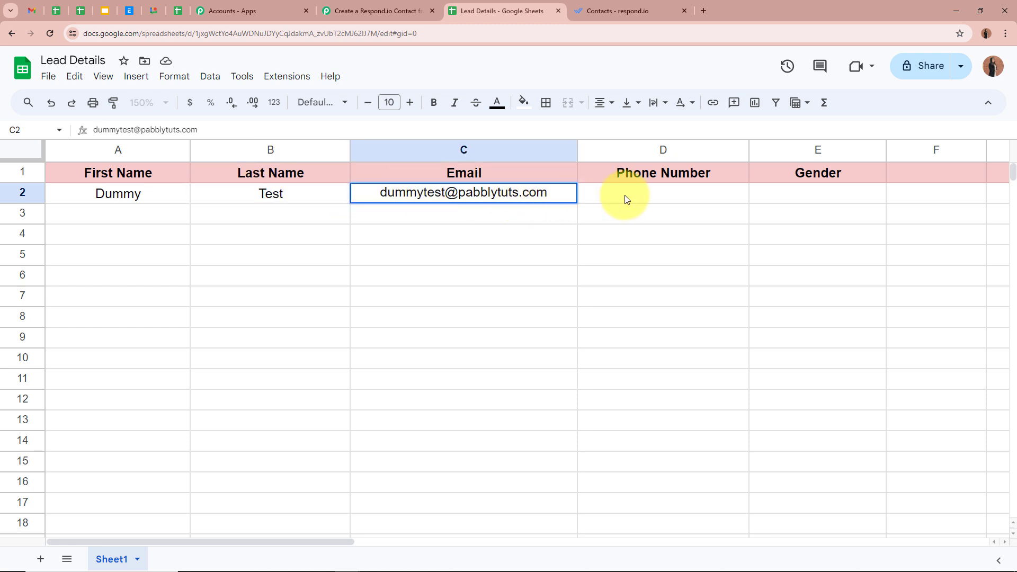
{"action": "left_click", "coordinate": [655, 197]}
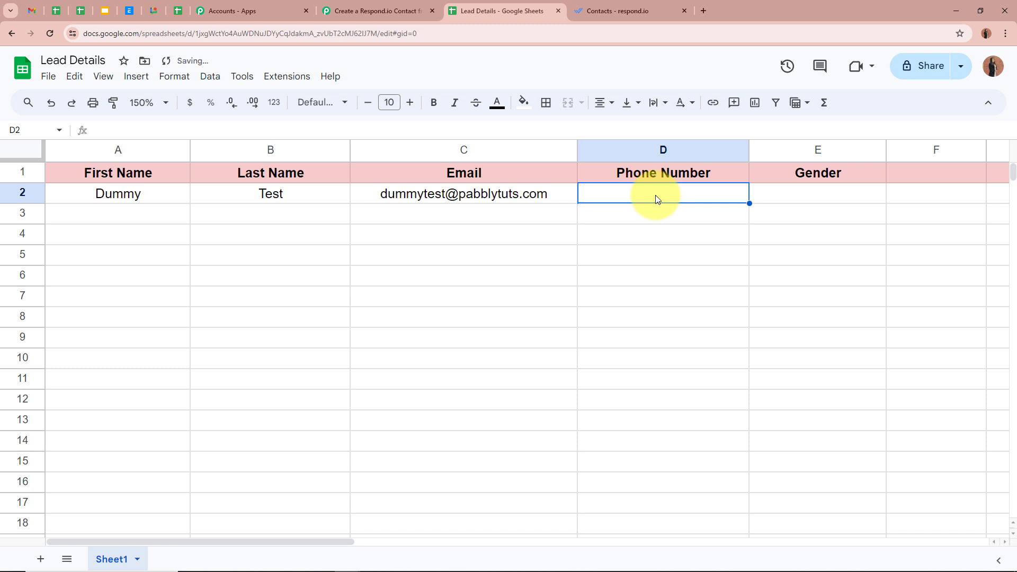
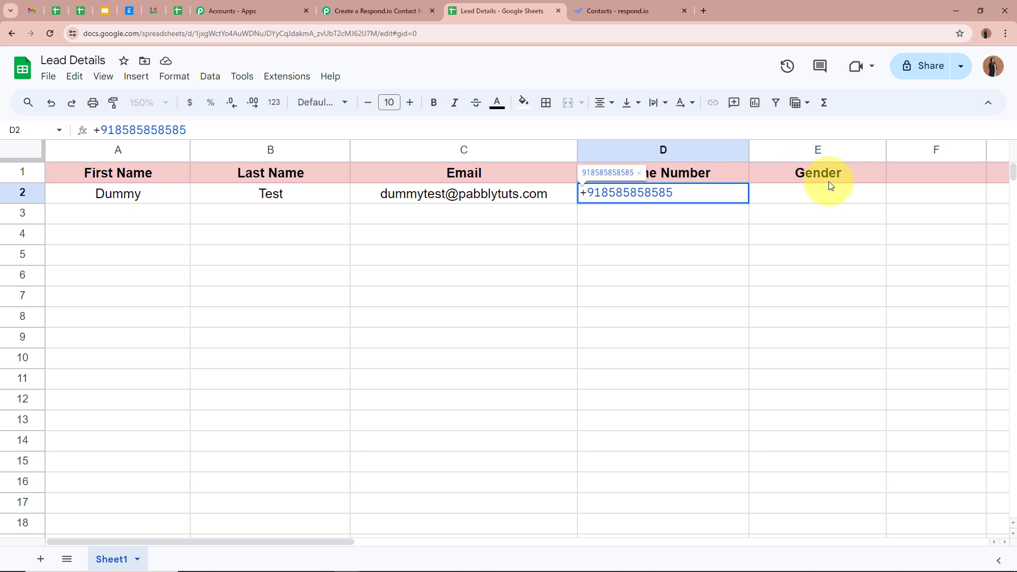
{"action": "left_click", "coordinate": [833, 191]}
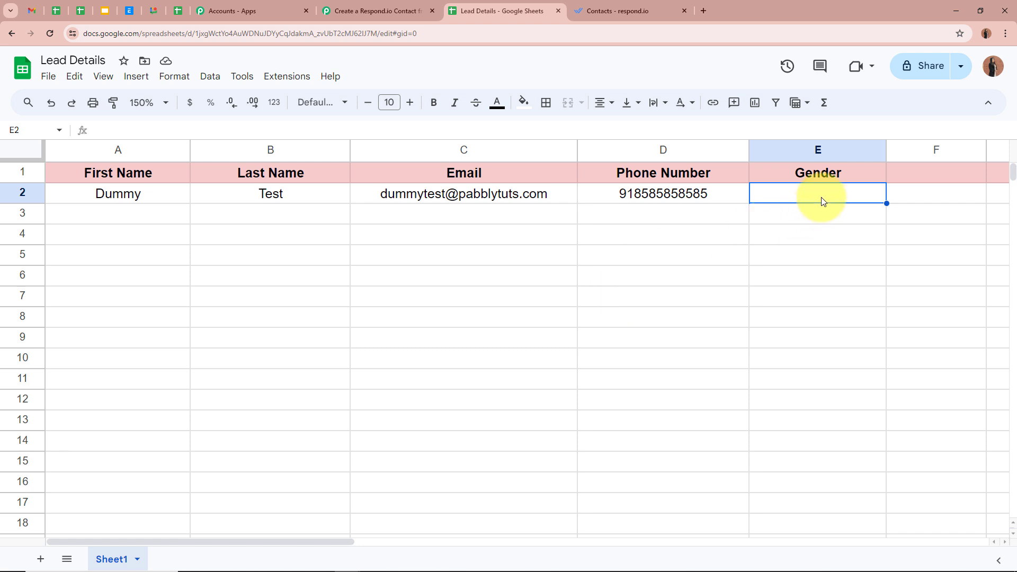
{"action": "type", "text": "Fe"}
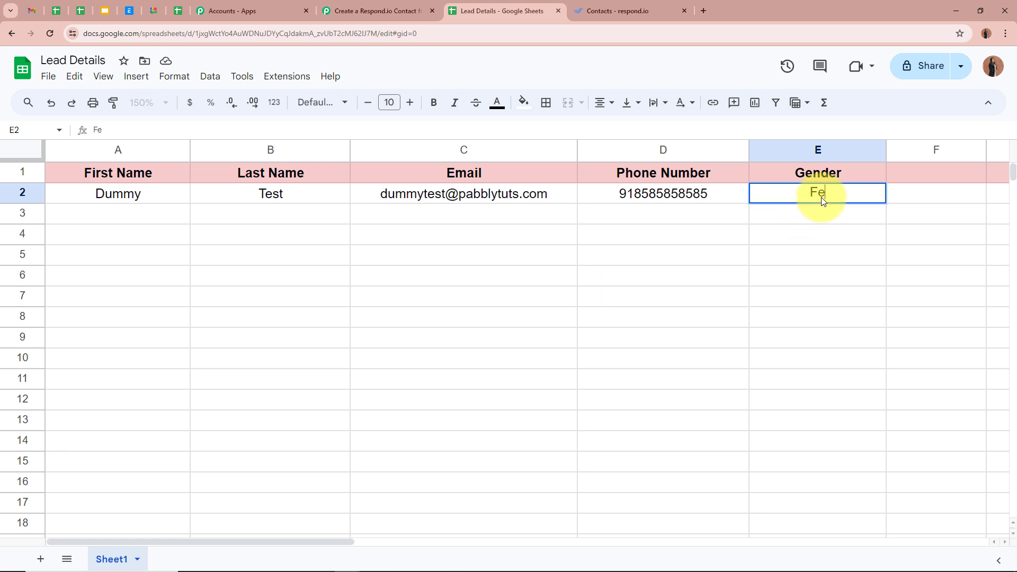
{"action": "type", "text": "male"}
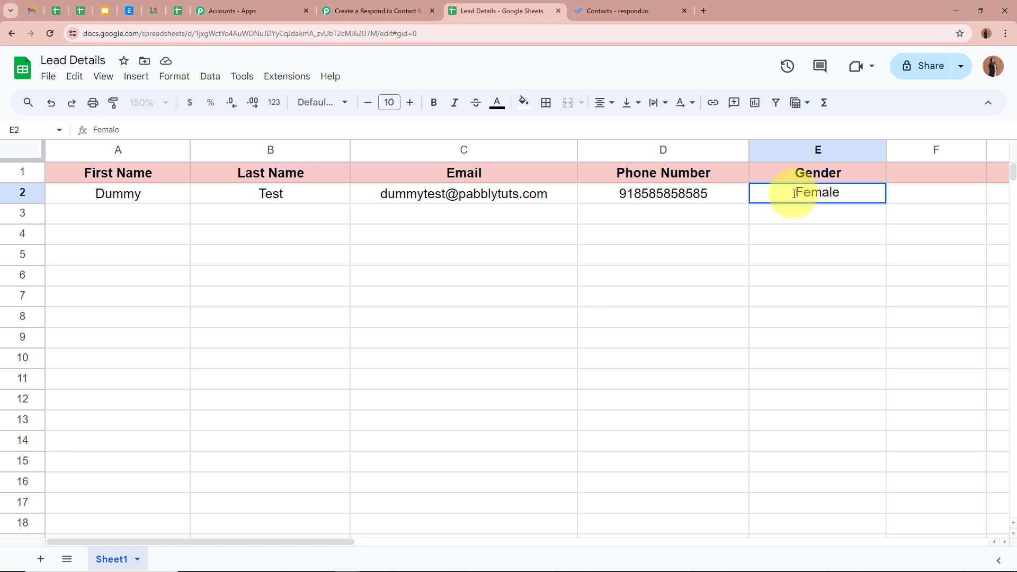
{"action": "key", "text": "Return"}
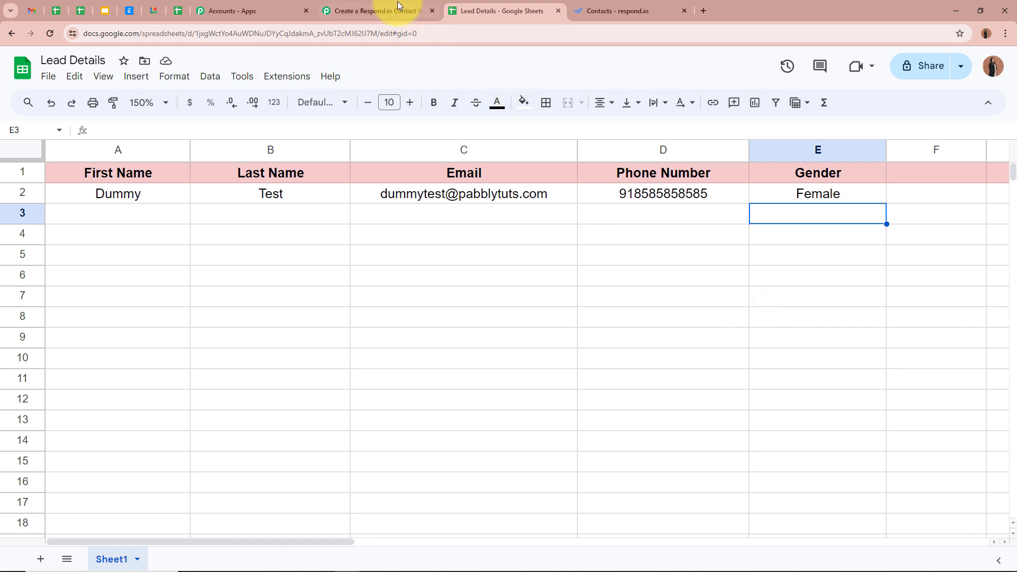
Step: Review the captured response: Sheet1, RowIndex 2, name, e-mail, phone and Gender Female
{"action": "left_click", "coordinate": [377, 11]}
{"action": "scroll", "coordinate": [173, 305], "scroll_direction": "down", "scroll_amount": 12}
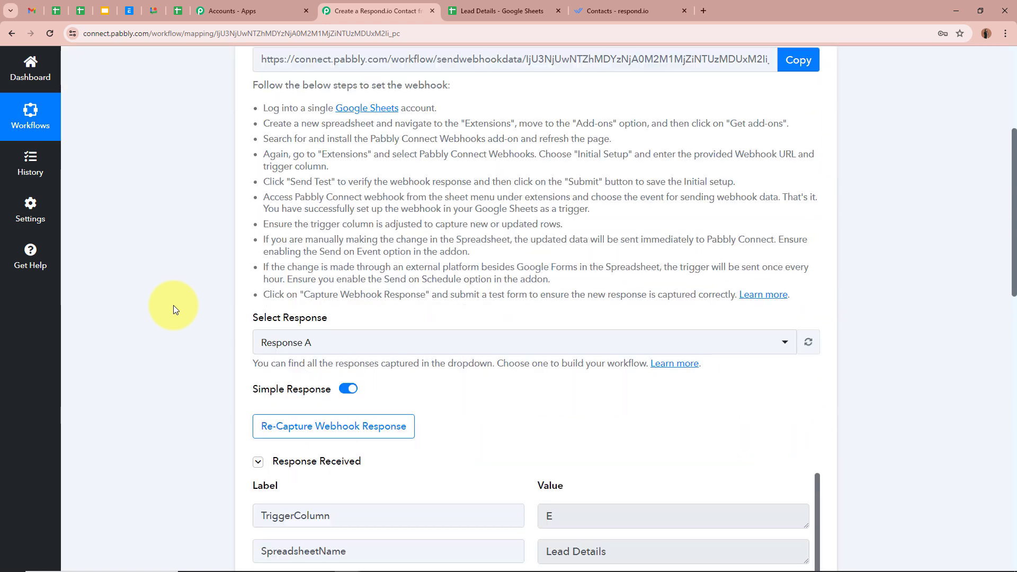
{"action": "scroll", "coordinate": [117, 351], "scroll_direction": "down", "scroll_amount": 2}
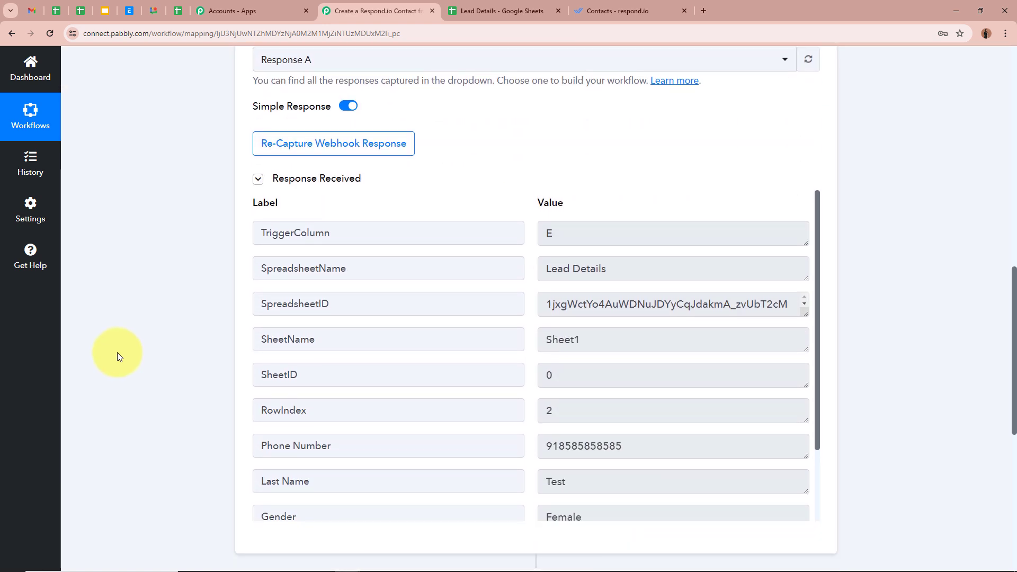
{"action": "scroll", "coordinate": [703, 379], "scroll_direction": "down", "scroll_amount": 2}
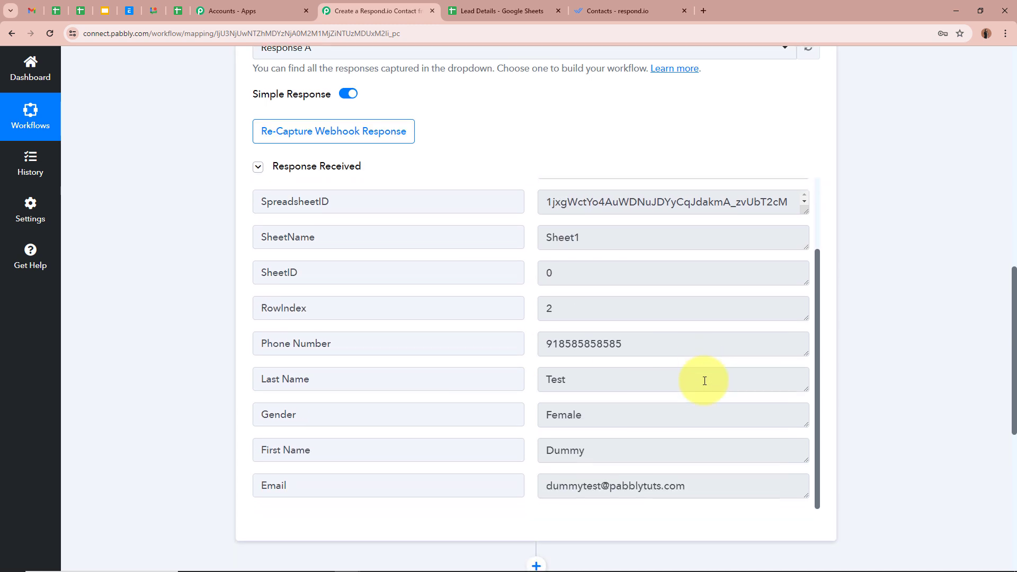
{"action": "scroll", "coordinate": [704, 380], "scroll_direction": "up", "scroll_amount": 1}
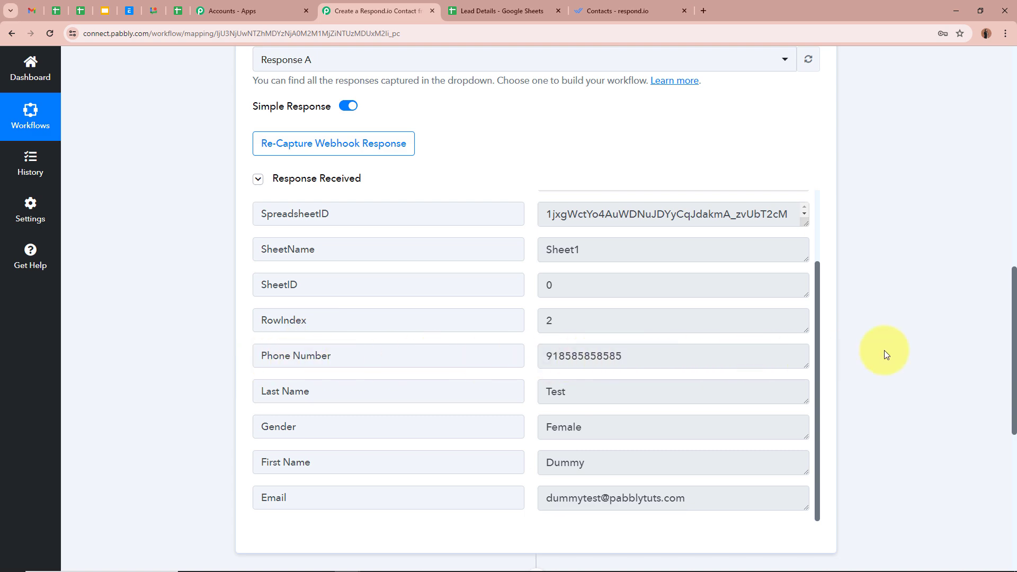
{"action": "scroll", "coordinate": [898, 350], "scroll_direction": "up", "scroll_amount": 7}
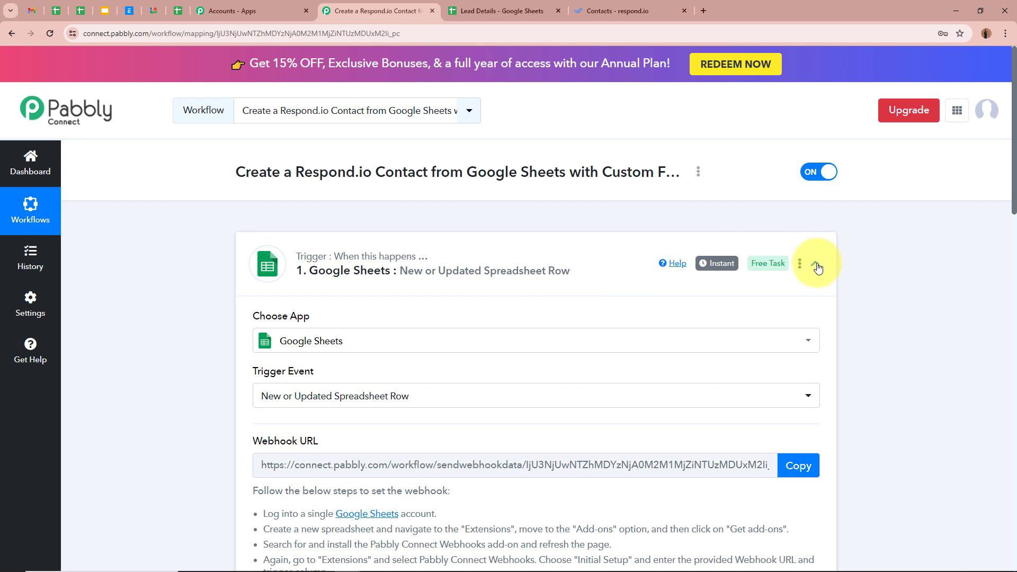
Step: Set the action step to the Respond.io app with the Create Contact action event
{"action": "left_click", "coordinate": [815, 263]}
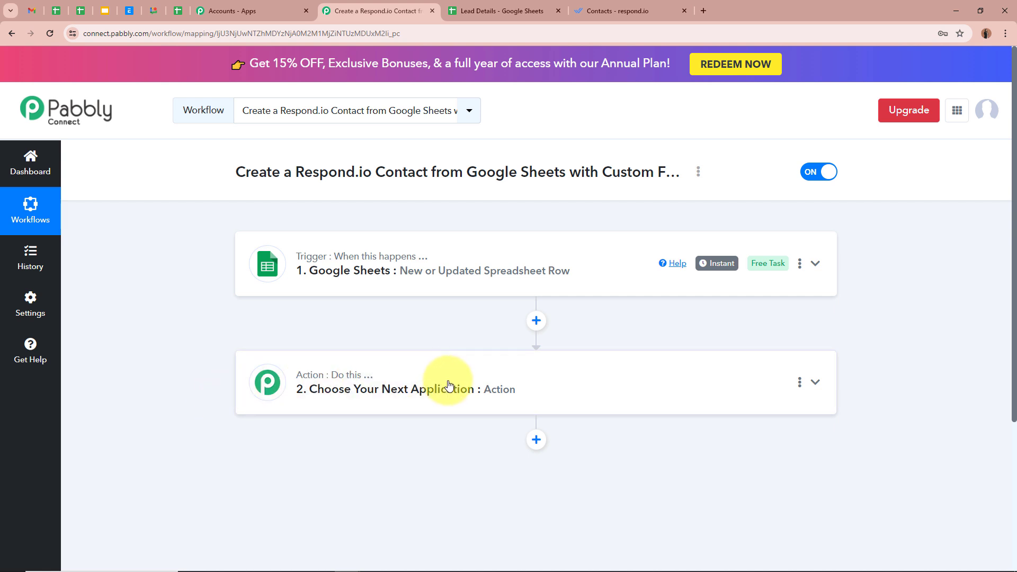
{"action": "left_click", "coordinate": [814, 382]}
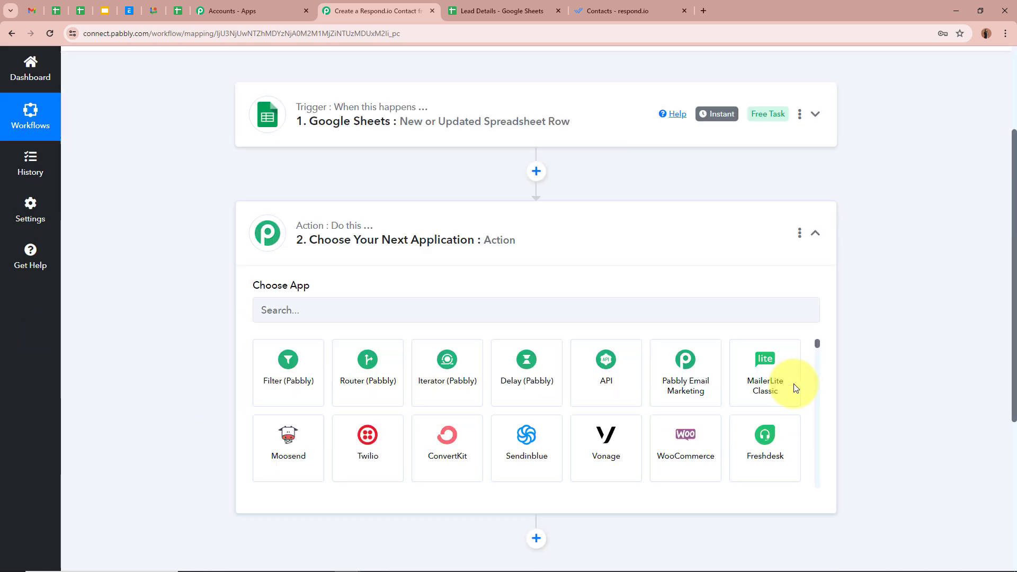
{"action": "left_click", "coordinate": [426, 275]}
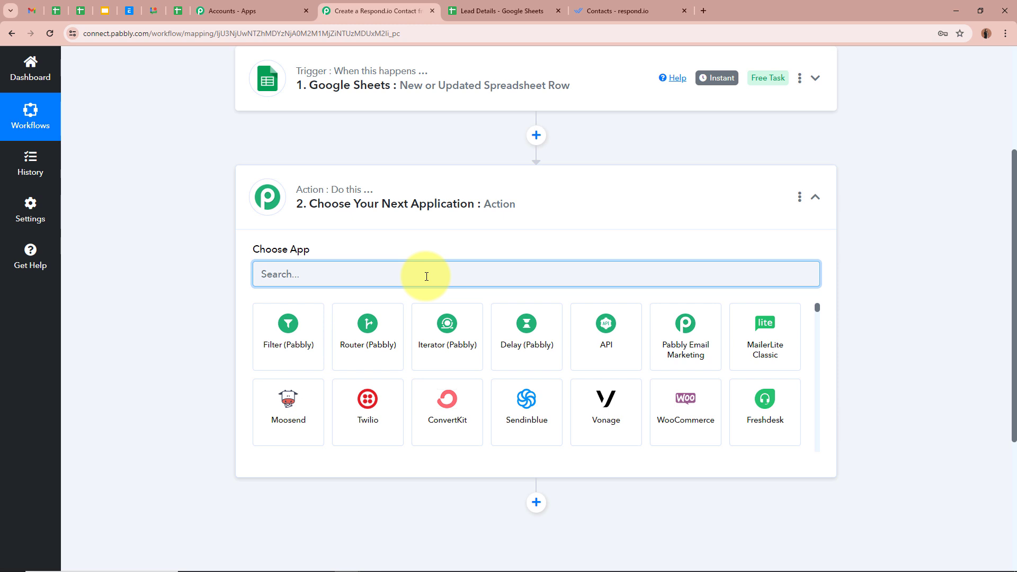
{"action": "type", "text": "Res"}
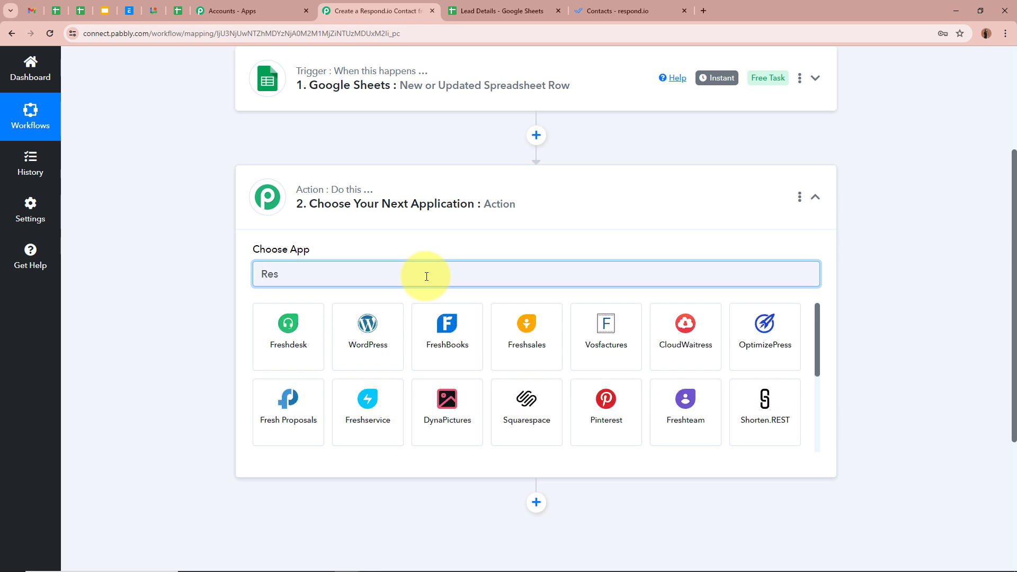
{"action": "type", "text": "po"}
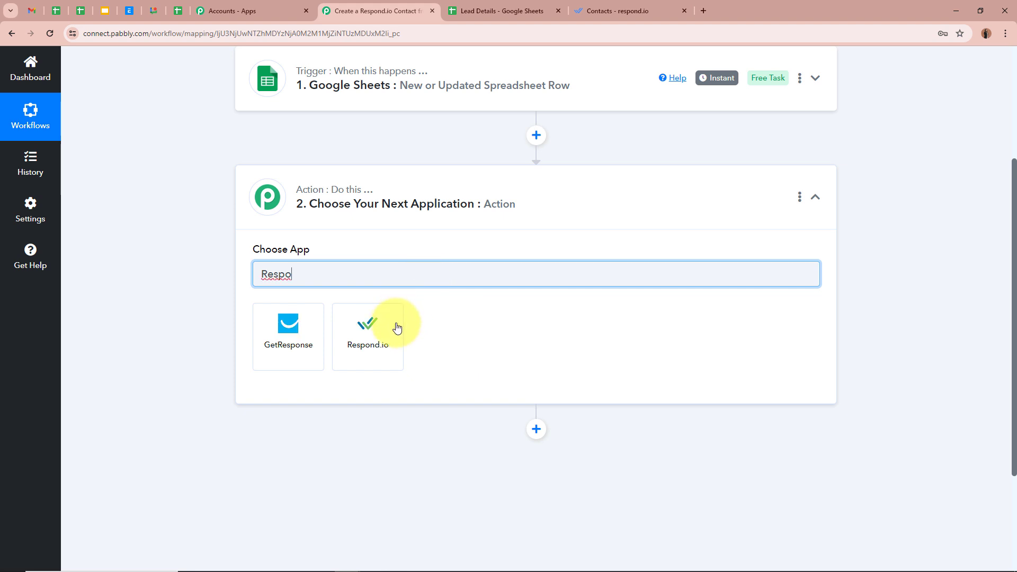
{"action": "left_click", "coordinate": [383, 324]}
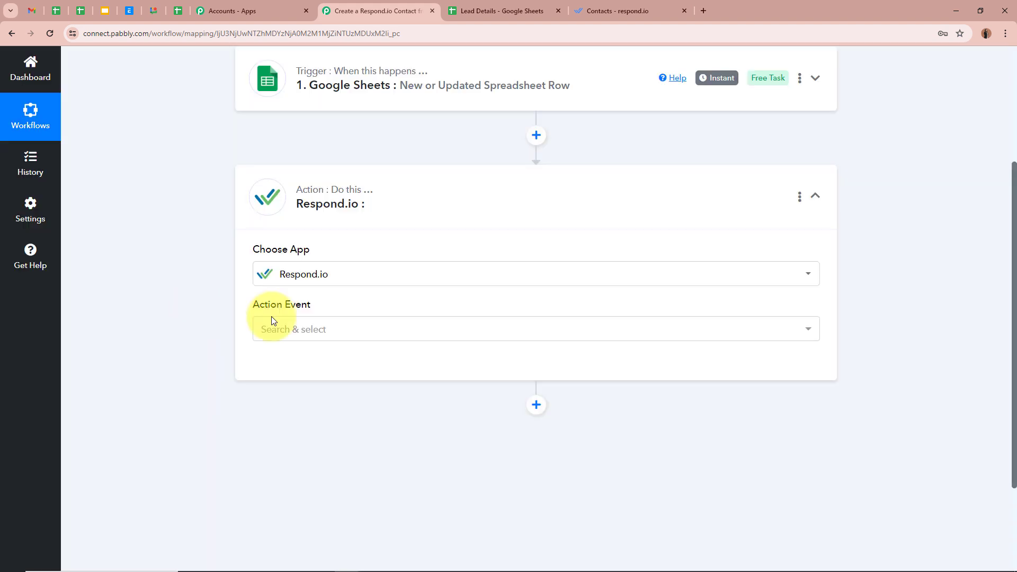
{"action": "left_click", "coordinate": [295, 325]}
{"action": "left_click", "coordinate": [332, 154]}
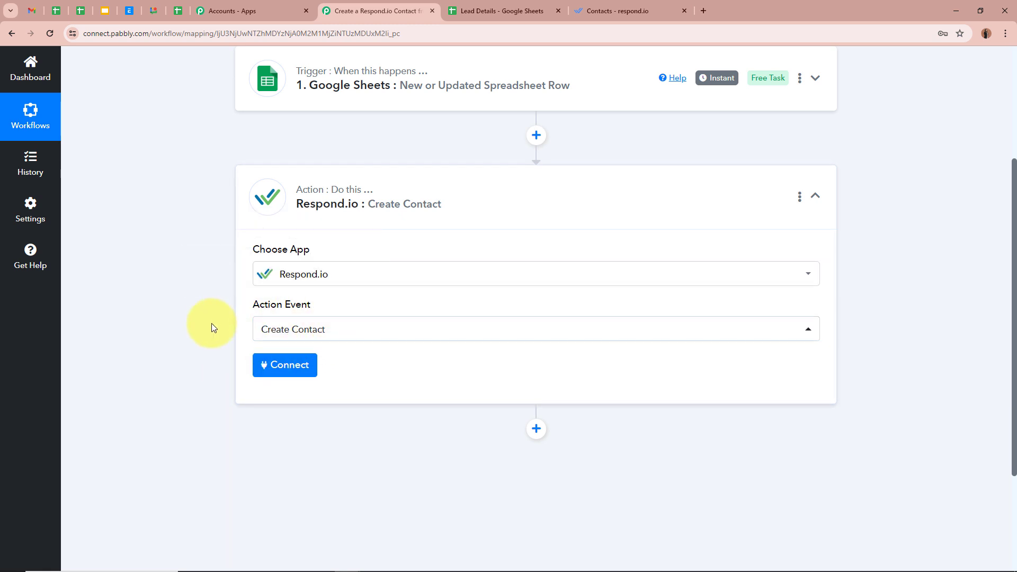
{"action": "scroll", "coordinate": [211, 327], "scroll_direction": "up", "scroll_amount": 2}
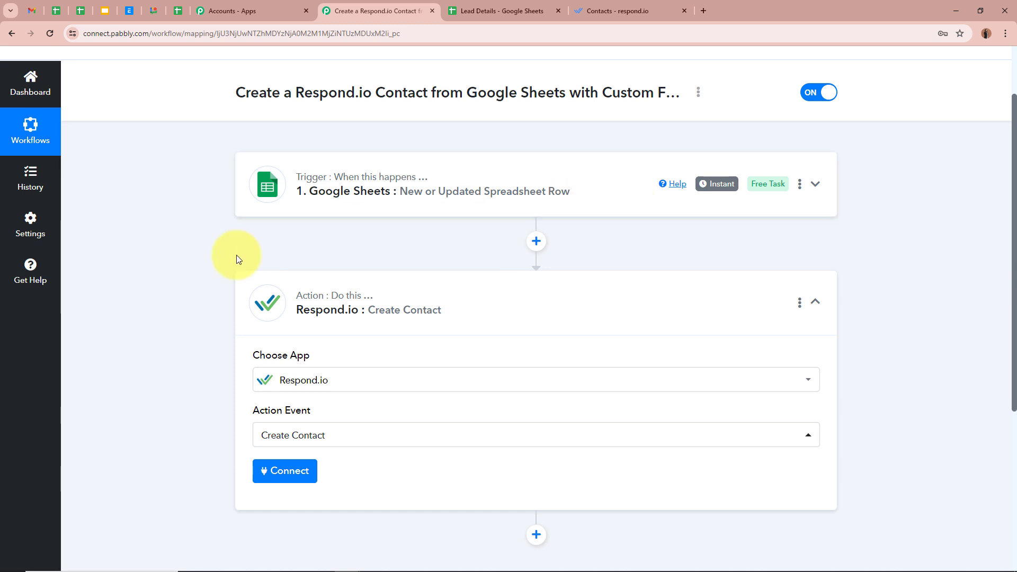
{"action": "scroll", "coordinate": [239, 257], "scroll_direction": "down", "scroll_amount": 2}
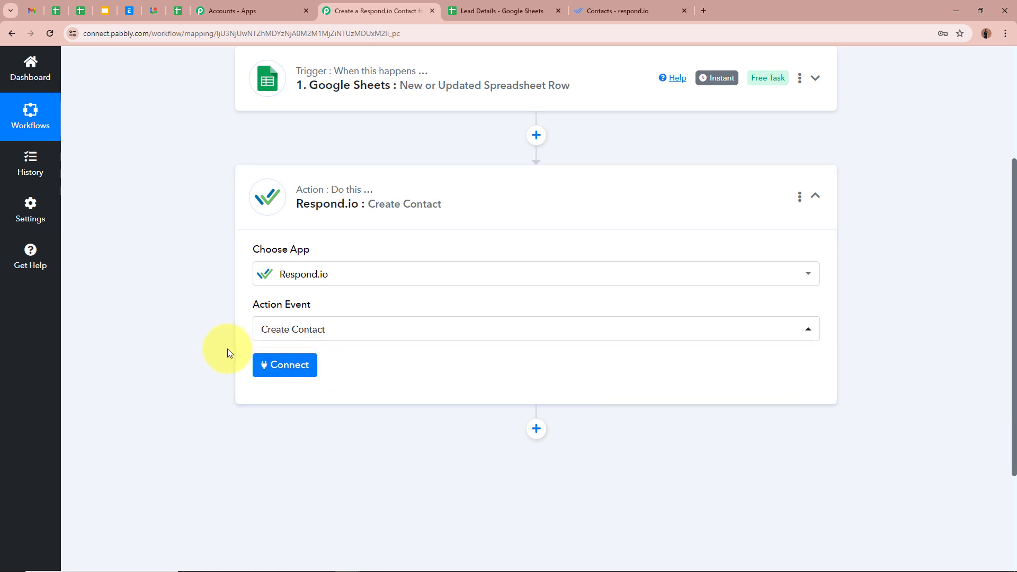
Step: Start a new Respond.io connection and review the instructions for finding its access token
{"action": "left_click", "coordinate": [272, 364]}
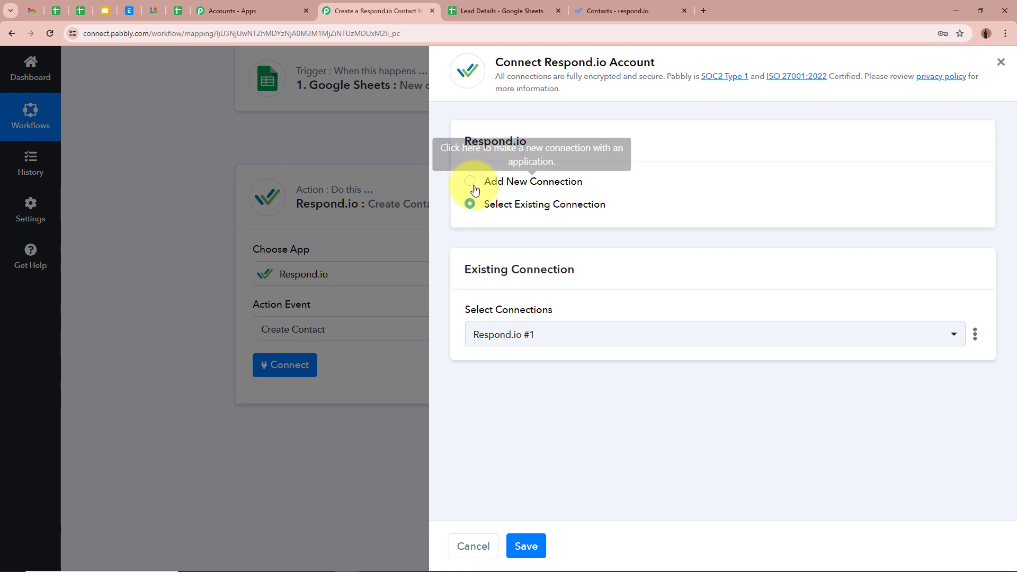
{"action": "left_click", "coordinate": [469, 181]}
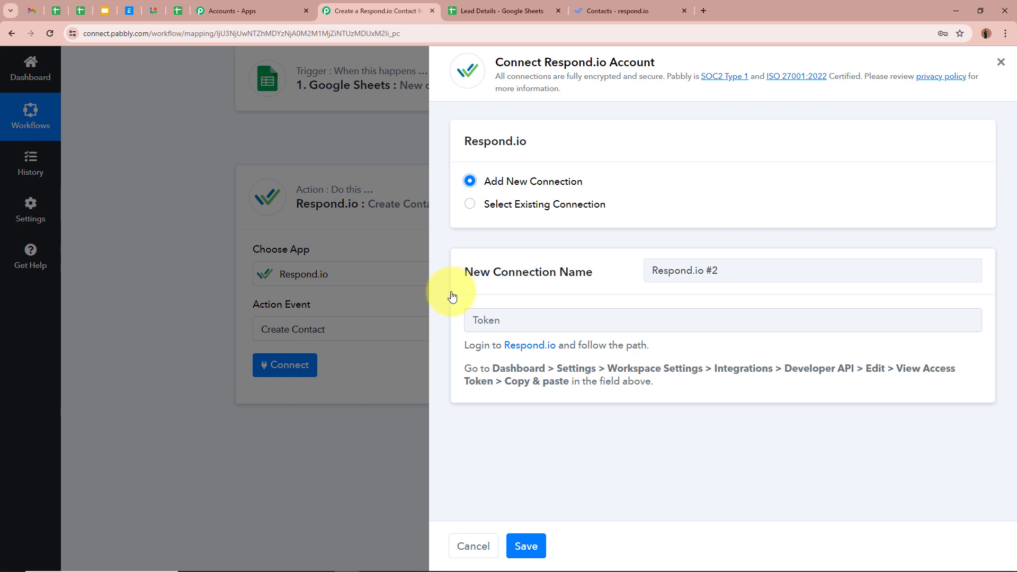
{"action": "left_click_drag", "start_coordinate": [464, 365], "coordinate": [683, 389]}
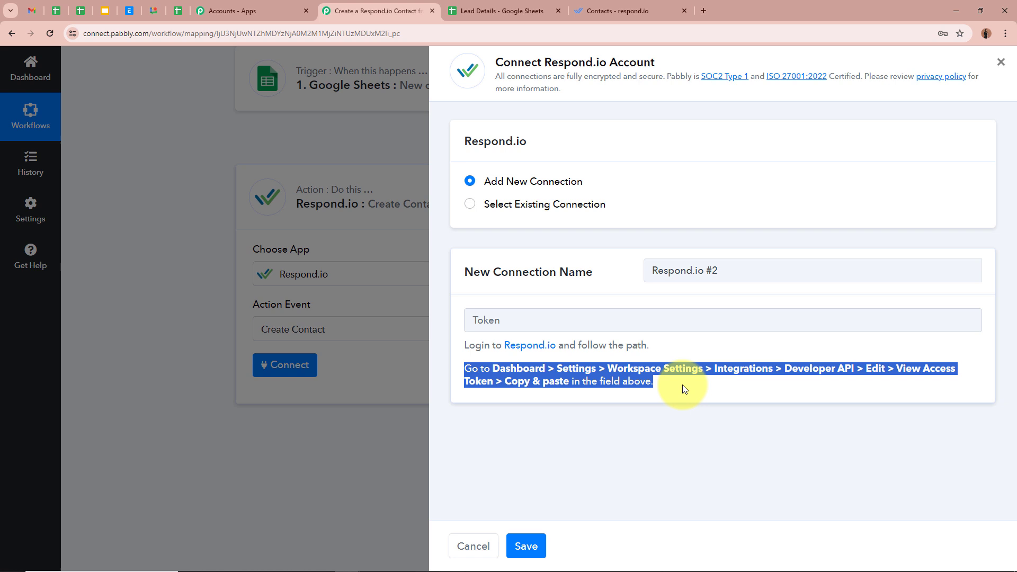
{"action": "left_click", "coordinate": [700, 394]}
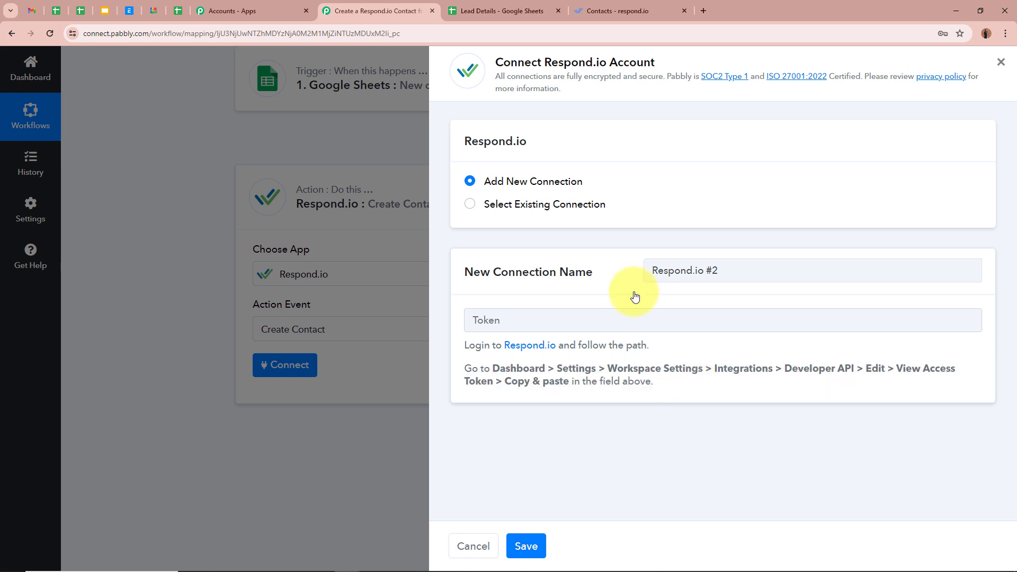
{"action": "left_click", "coordinate": [666, 4]}
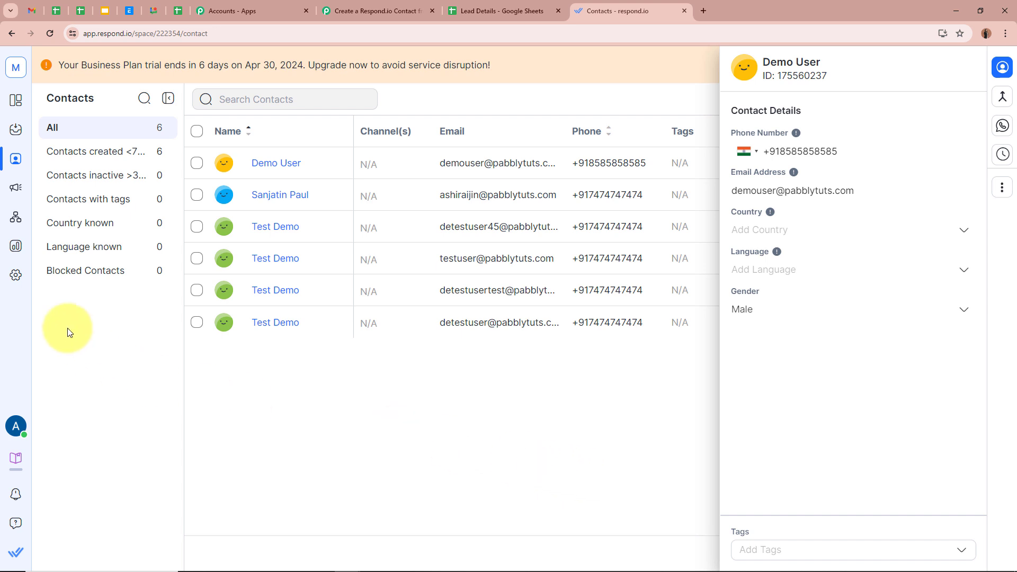
Step: Reveal and copy the Developer API access token from respond.io's Integrations settings
{"action": "left_click", "coordinate": [8, 284]}
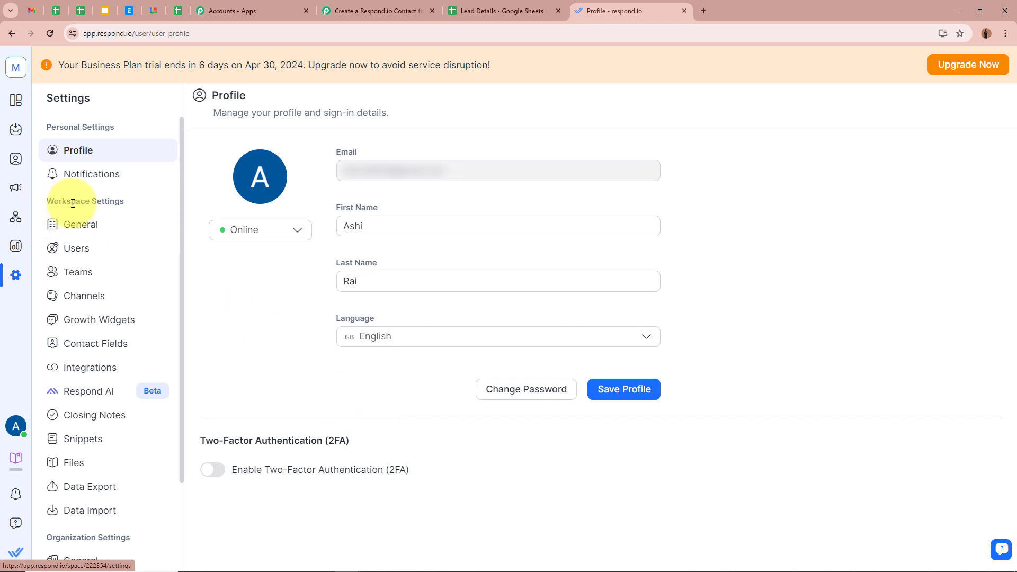
{"action": "left_click", "coordinate": [99, 375]}
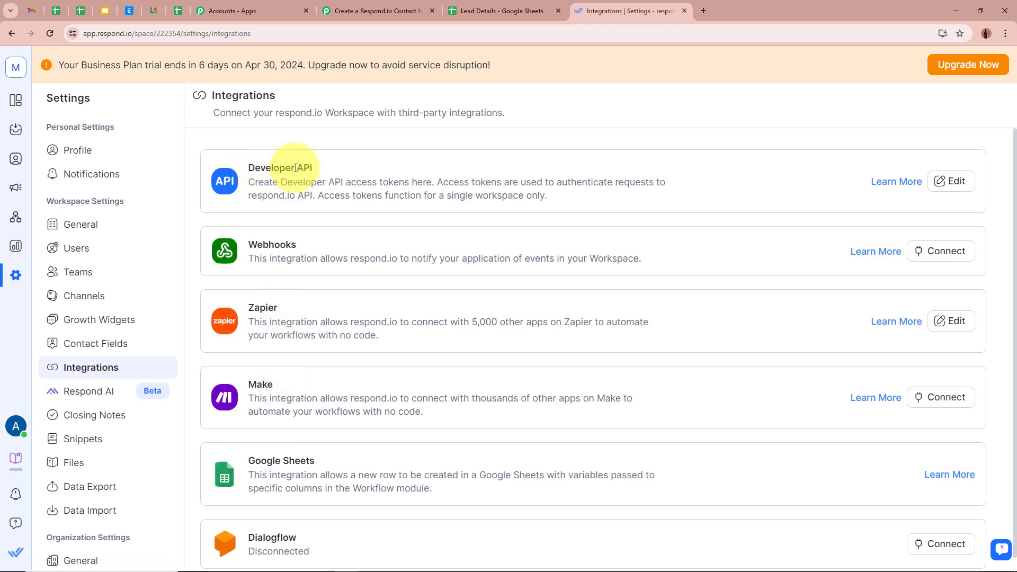
{"action": "left_click", "coordinate": [949, 182]}
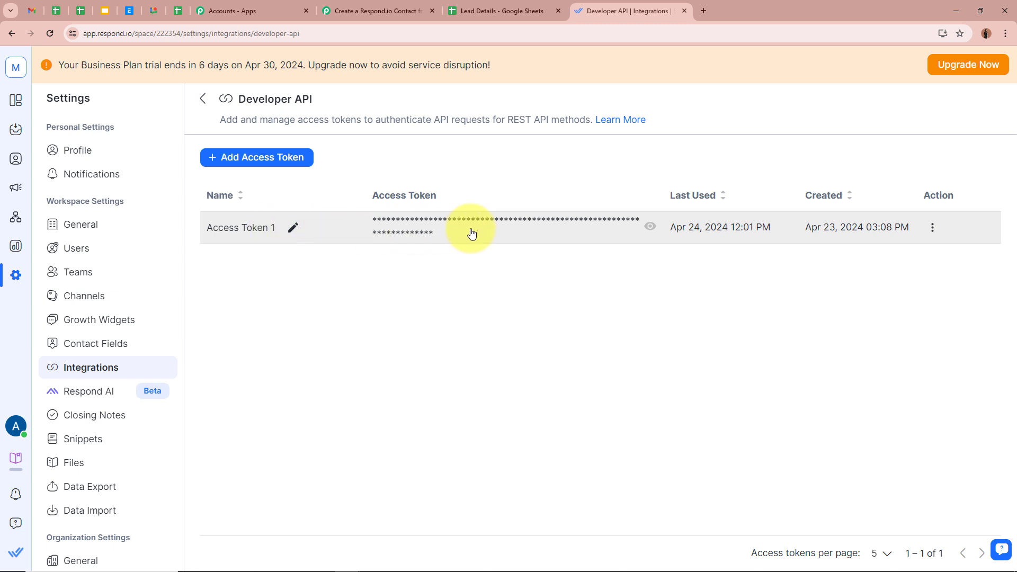
{"action": "left_click", "coordinate": [651, 227]}
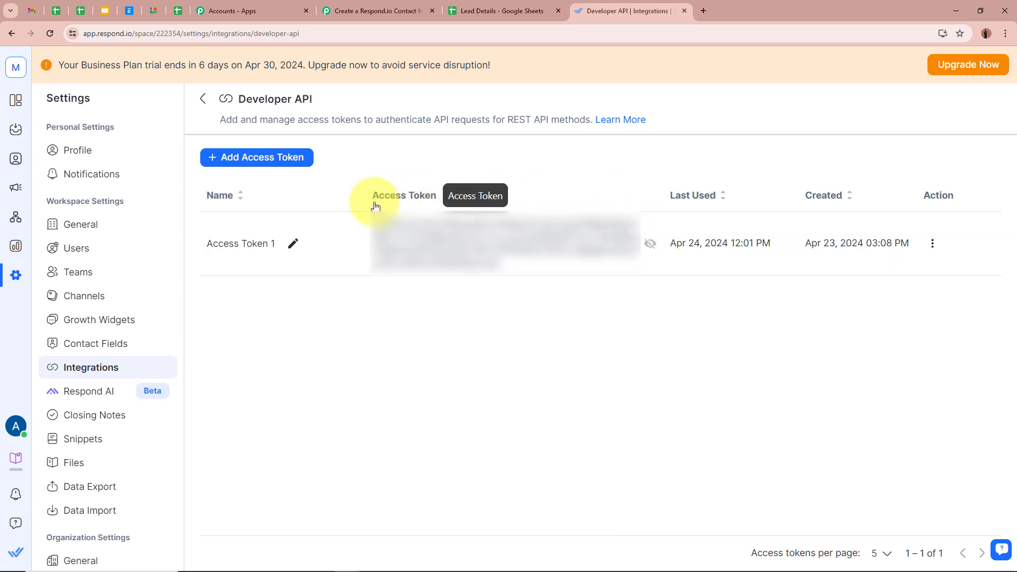
{"action": "left_click", "coordinate": [498, 247]}
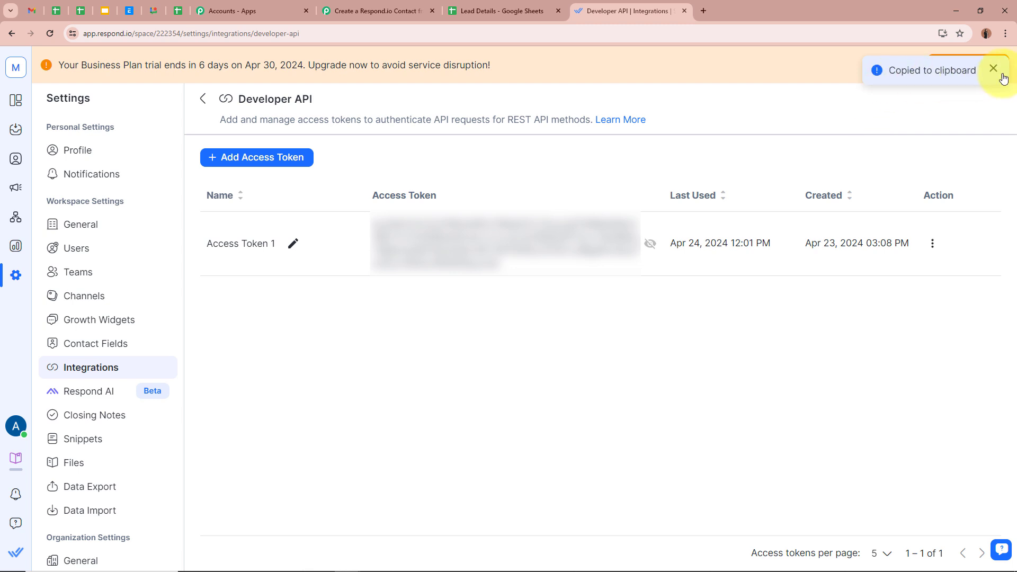
{"action": "left_click", "coordinate": [384, 11]}
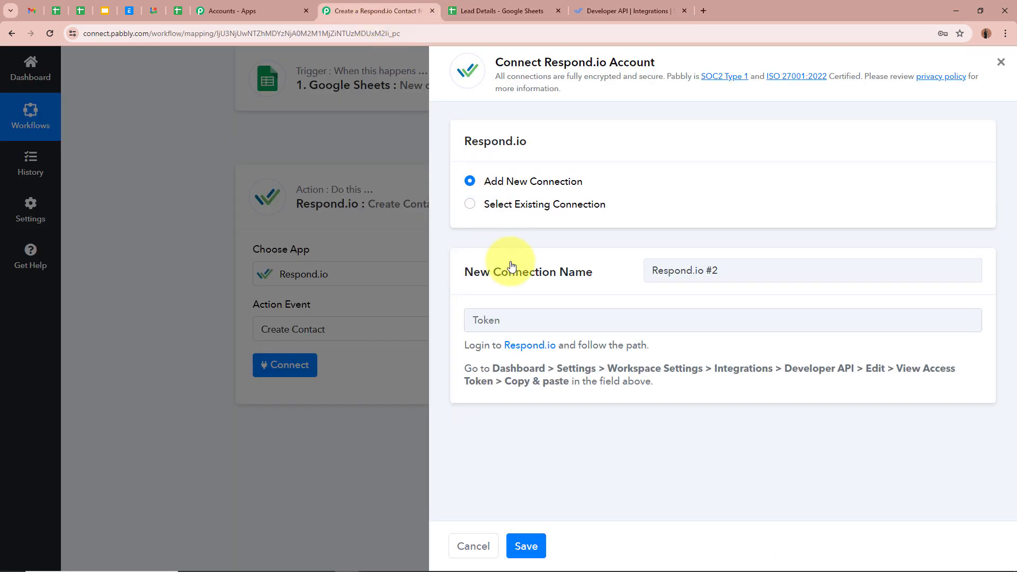
Step: Paste the copied access token into the Token field and save the Respond.io connection
{"action": "left_click", "coordinate": [522, 325]}
{"action": "key", "text": "ctrl+v"}
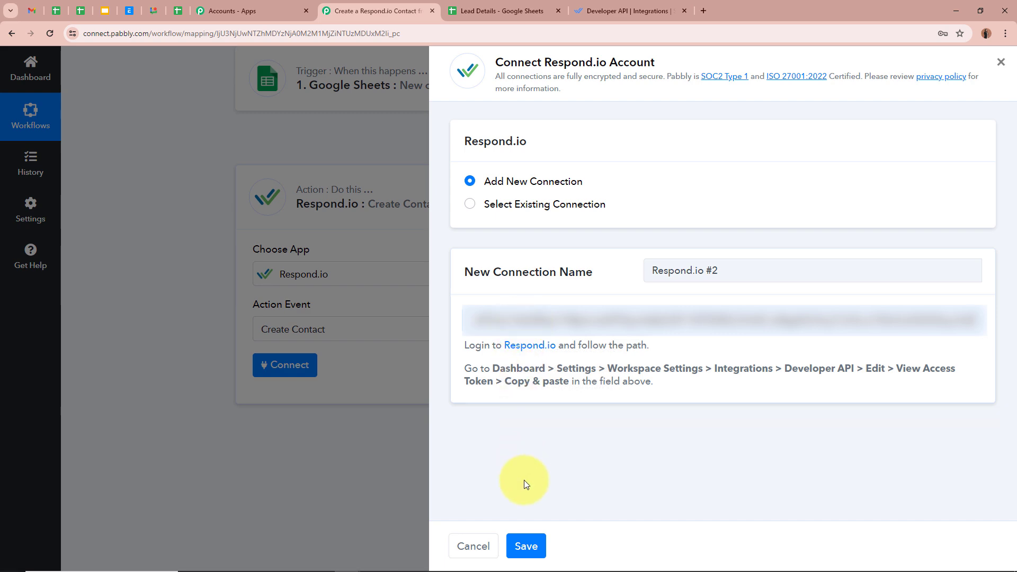
{"action": "left_click", "coordinate": [511, 548]}
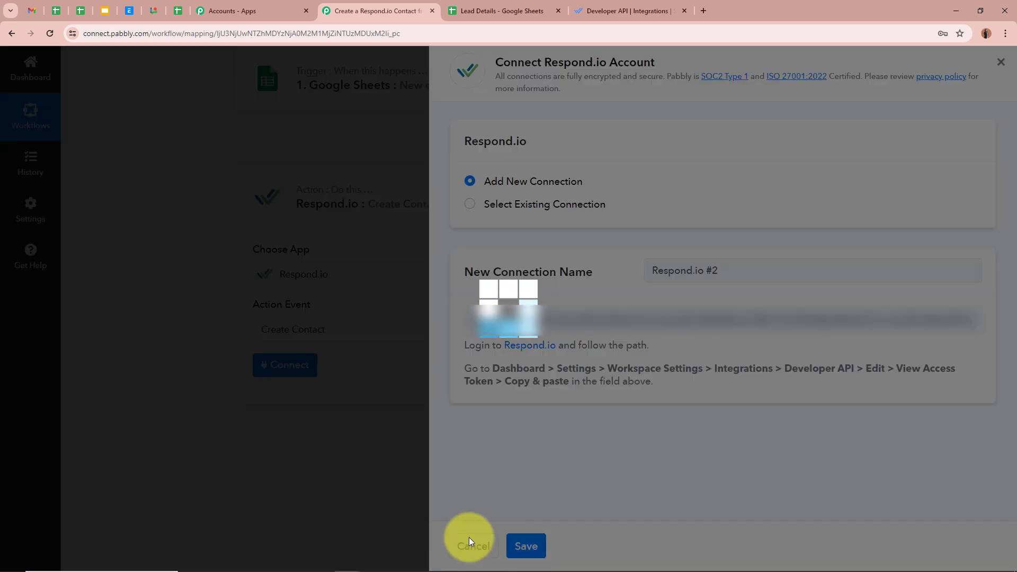
{"action": "scroll", "coordinate": [206, 463], "scroll_direction": "down", "scroll_amount": 2}
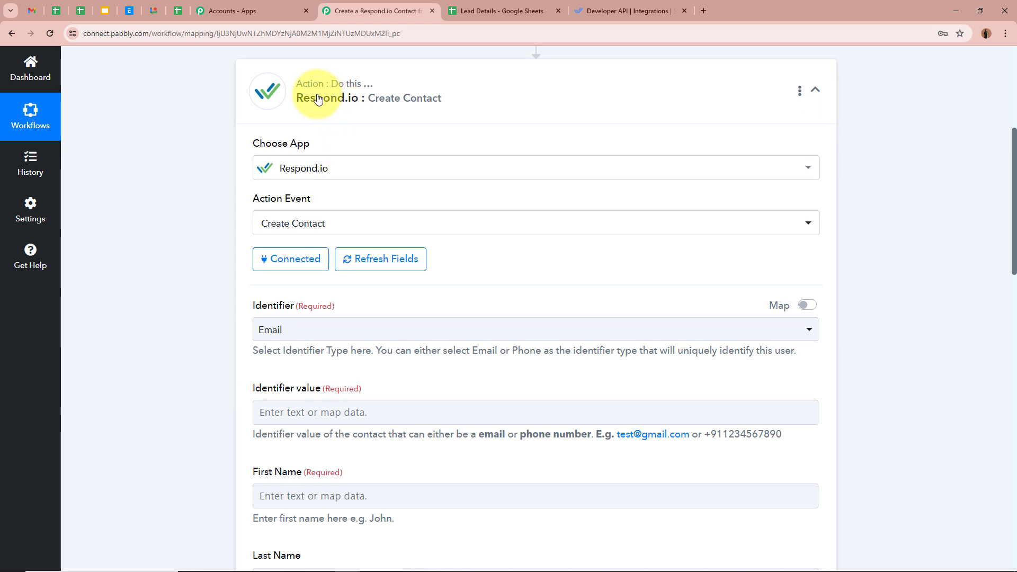
Step: Keep Email as the Create Contact identifier type
{"action": "scroll", "coordinate": [199, 271], "scroll_direction": "down", "scroll_amount": 1}
{"action": "scroll", "coordinate": [199, 274], "scroll_direction": "down", "scroll_amount": 1}
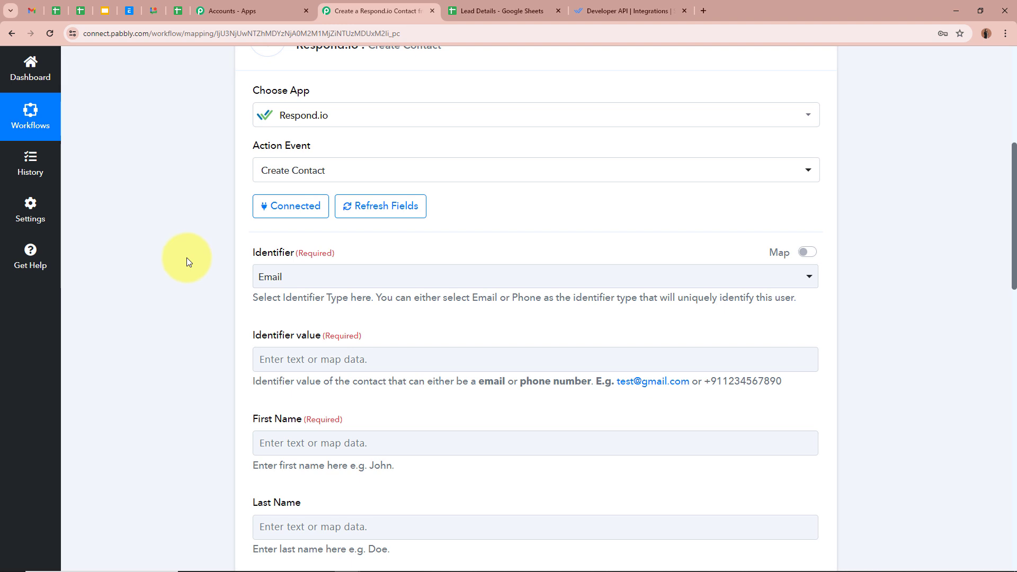
{"action": "scroll", "coordinate": [198, 283], "scroll_direction": "down", "scroll_amount": 3}
{"action": "scroll", "coordinate": [198, 284], "scroll_direction": "down", "scroll_amount": 3}
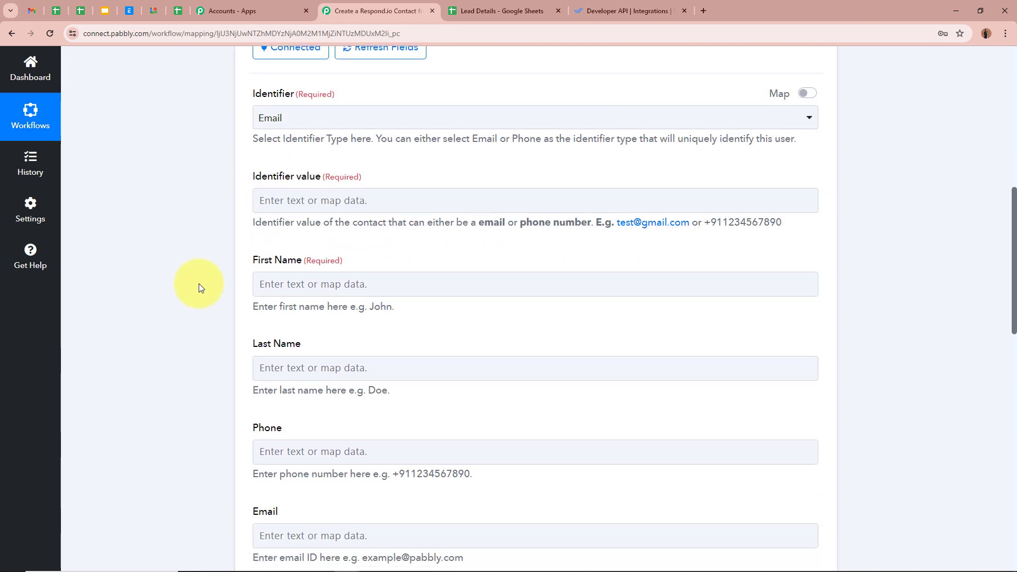
{"action": "left_click", "coordinate": [294, 118]}
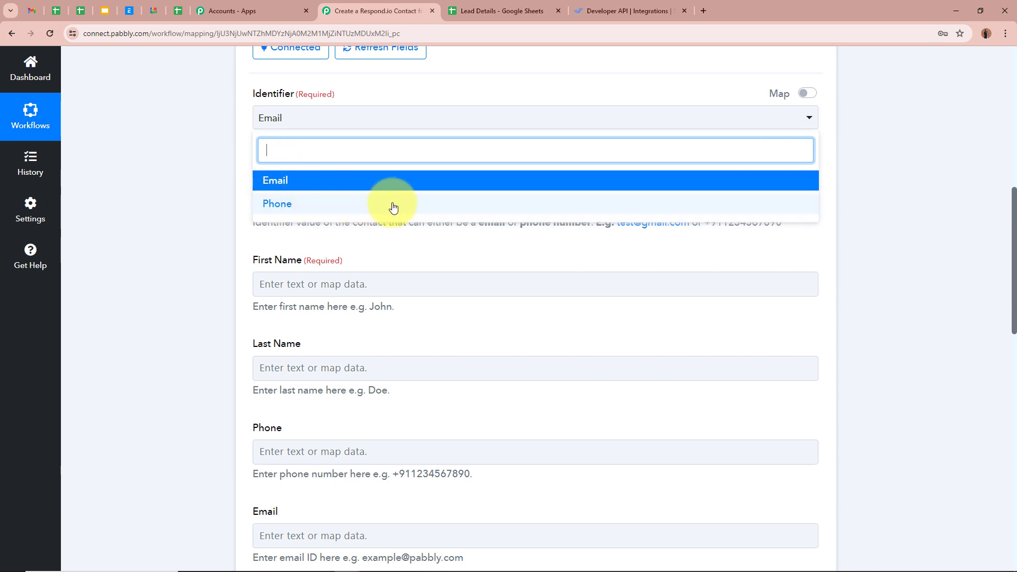
{"action": "left_click", "coordinate": [213, 165]}
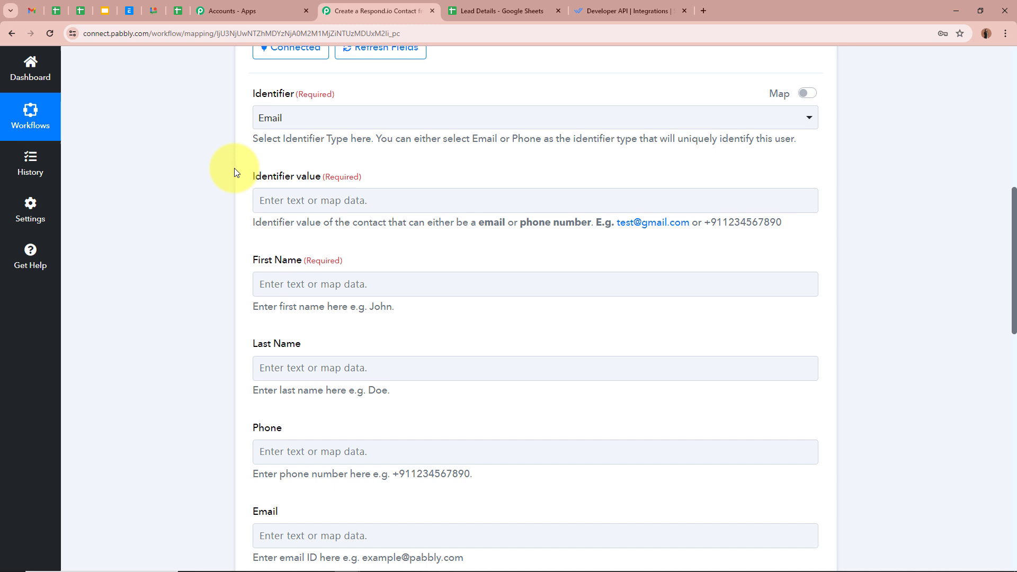
{"action": "left_click_drag", "start_coordinate": [261, 222], "coordinate": [441, 226]}
{"action": "left_click", "coordinate": [461, 226]}
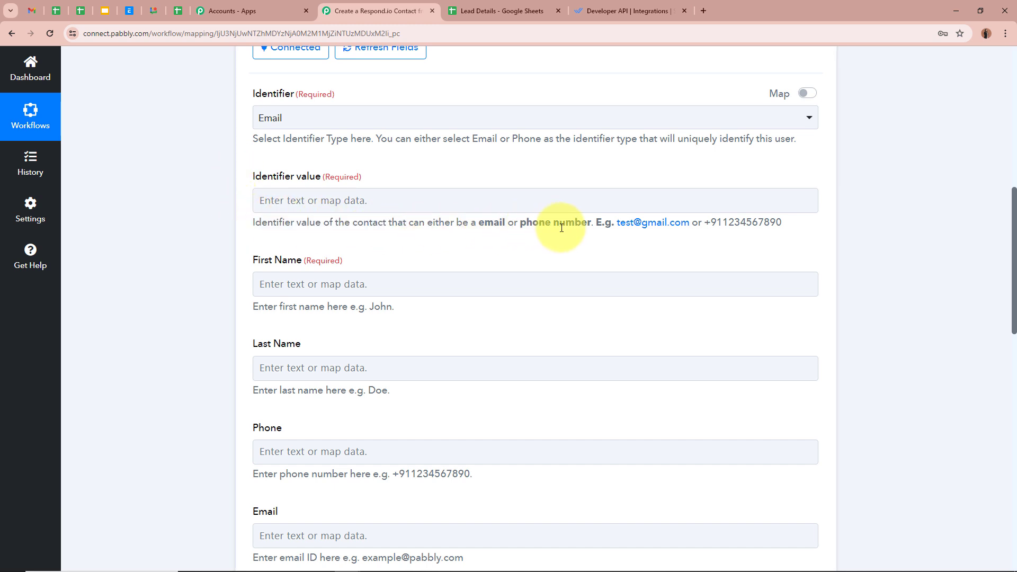
Step: Bring up the Google Sheets trigger data for the Identifier value field
{"action": "left_click", "coordinate": [364, 201]}
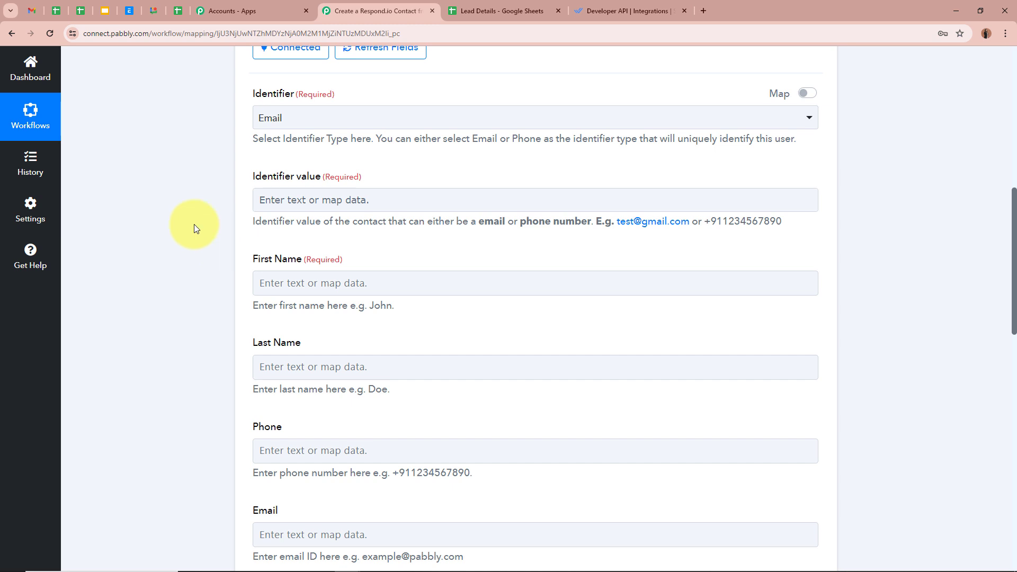
{"action": "scroll", "coordinate": [194, 224], "scroll_direction": "up", "scroll_amount": 10}
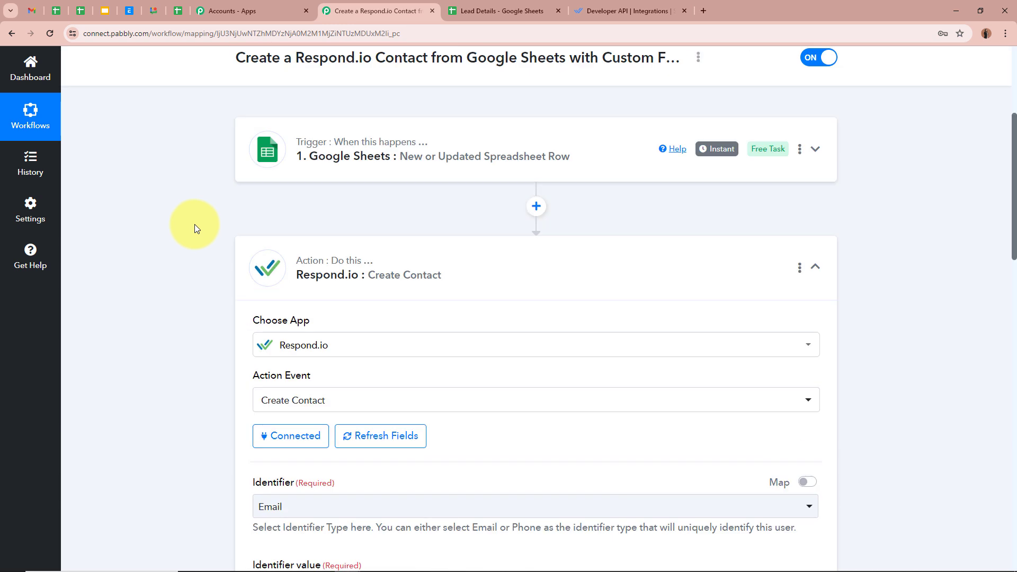
{"action": "scroll", "coordinate": [191, 324], "scroll_direction": "down", "scroll_amount": 8}
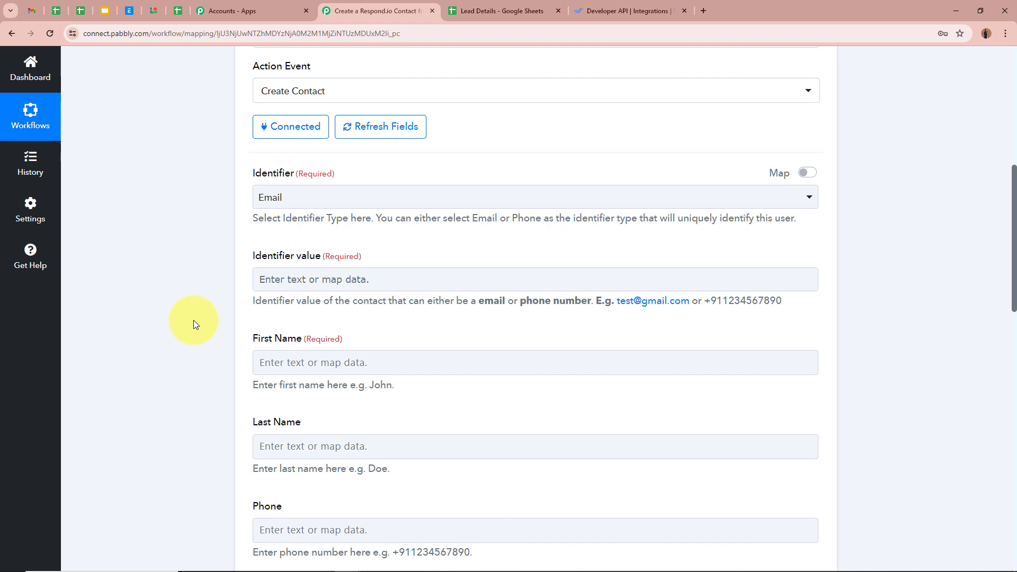
{"action": "left_click", "coordinate": [284, 276]}
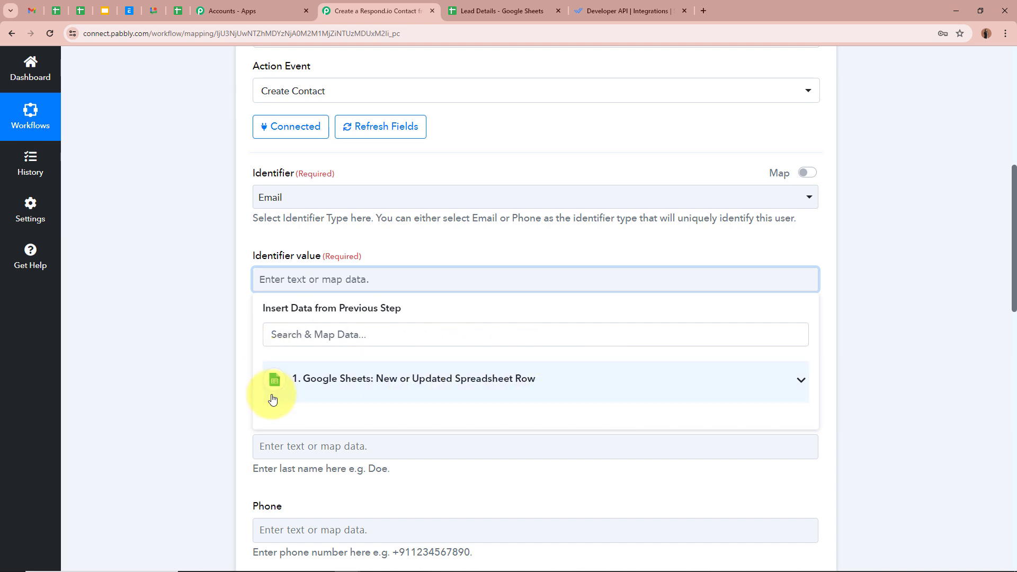
Step: Map the Google Sheets row's Email column into Identifier value
{"action": "scroll", "coordinate": [570, 395], "scroll_direction": "up", "scroll_amount": 10}
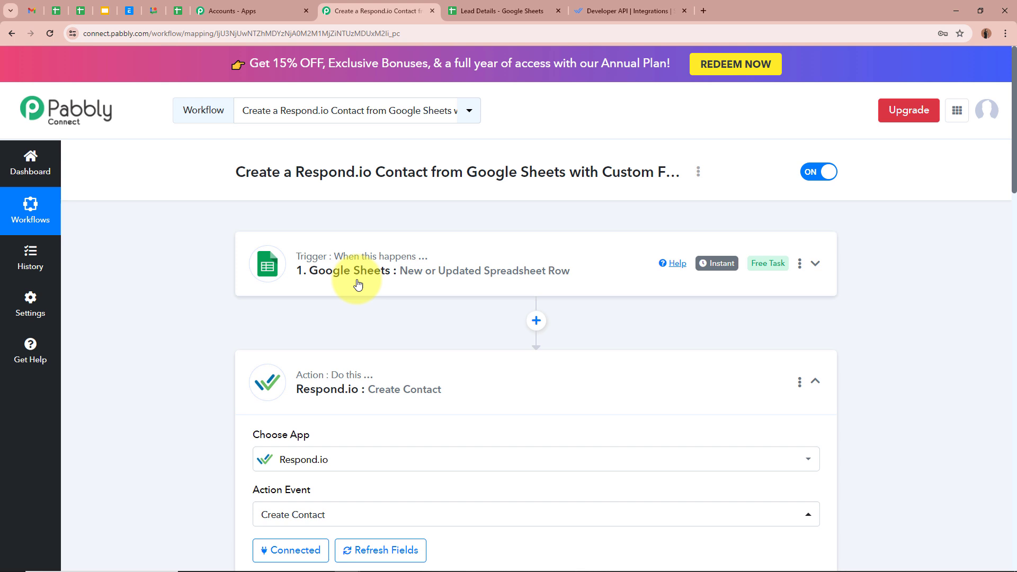
{"action": "scroll", "coordinate": [567, 300], "scroll_direction": "down", "scroll_amount": 8}
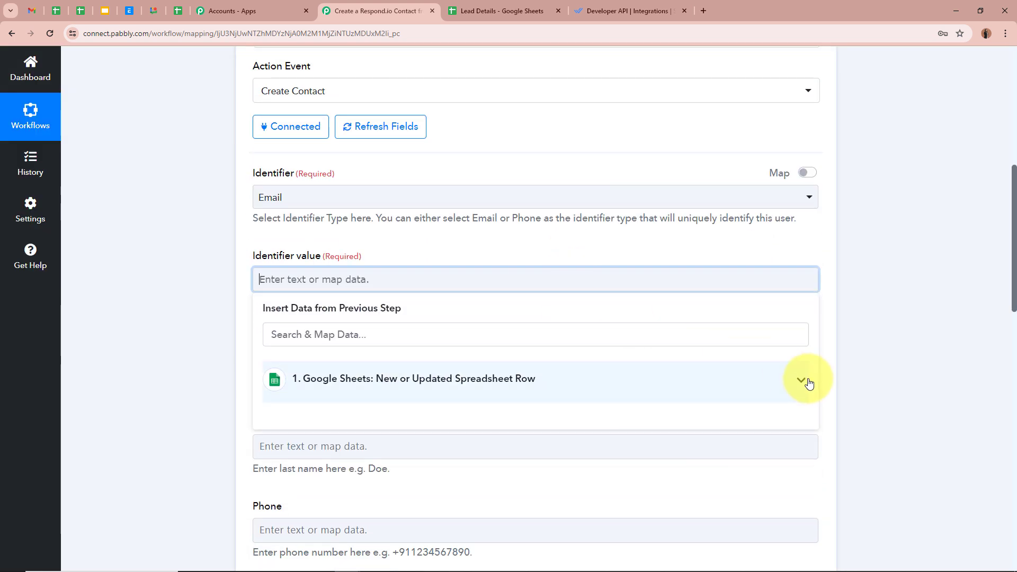
{"action": "left_click", "coordinate": [741, 378]}
{"action": "scroll", "coordinate": [551, 454], "scroll_direction": "down", "scroll_amount": 3}
{"action": "scroll", "coordinate": [497, 419], "scroll_direction": "up", "scroll_amount": 3}
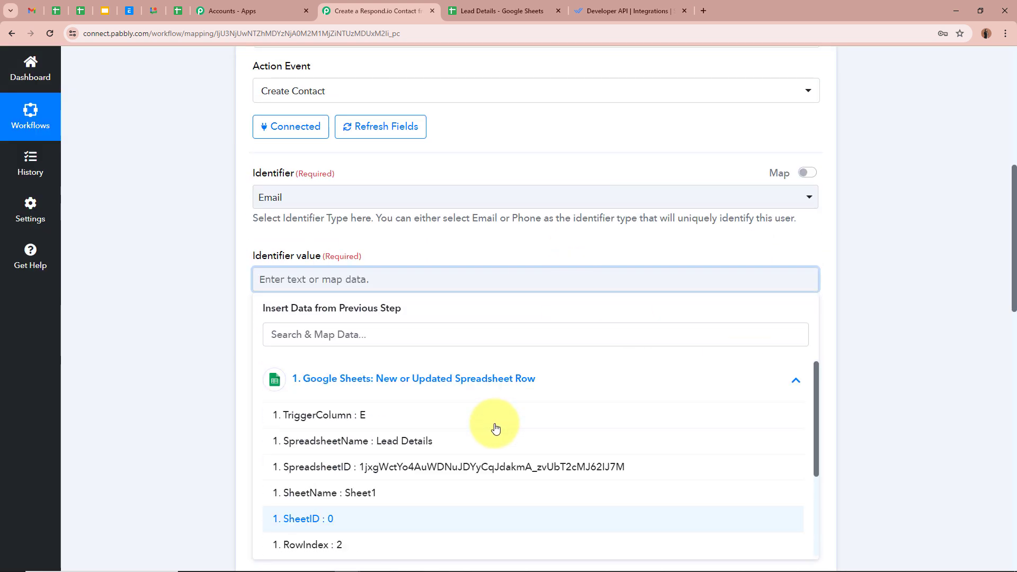
{"action": "scroll", "coordinate": [109, 354], "scroll_direction": "down", "scroll_amount": 2}
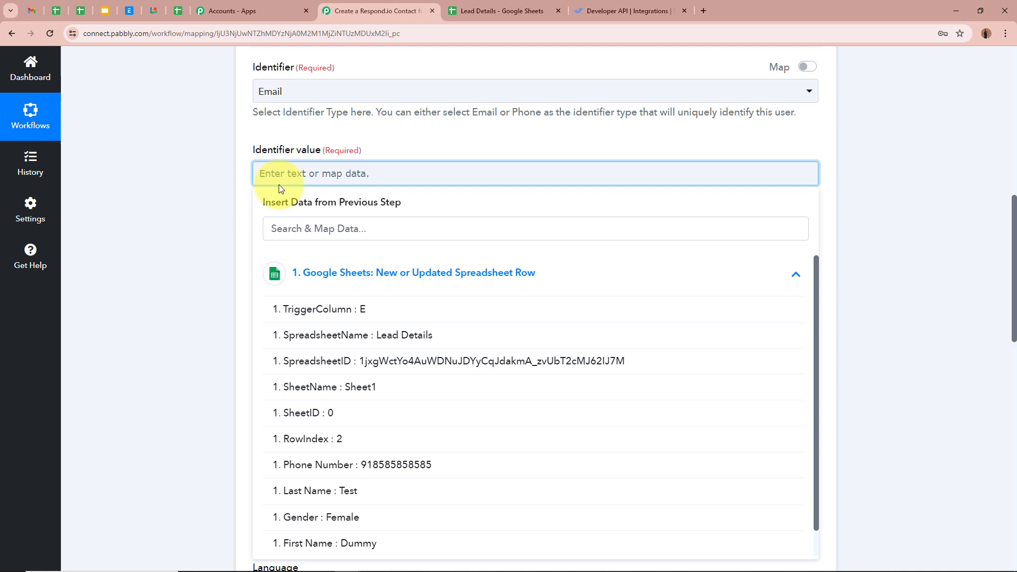
{"action": "scroll", "coordinate": [363, 477], "scroll_direction": "down", "scroll_amount": 1}
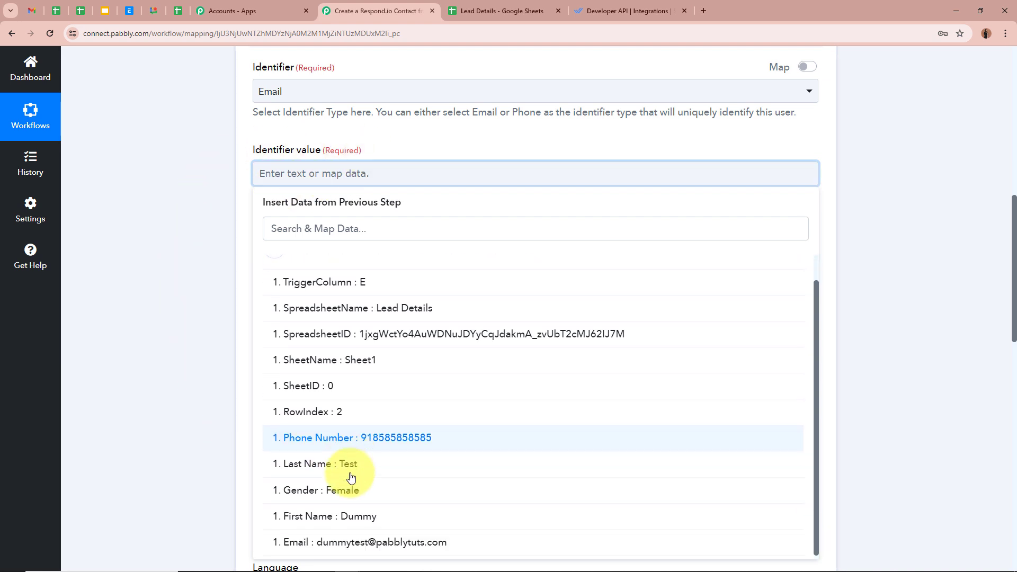
{"action": "left_click", "coordinate": [363, 542]}
{"action": "left_click", "coordinate": [238, 443]}
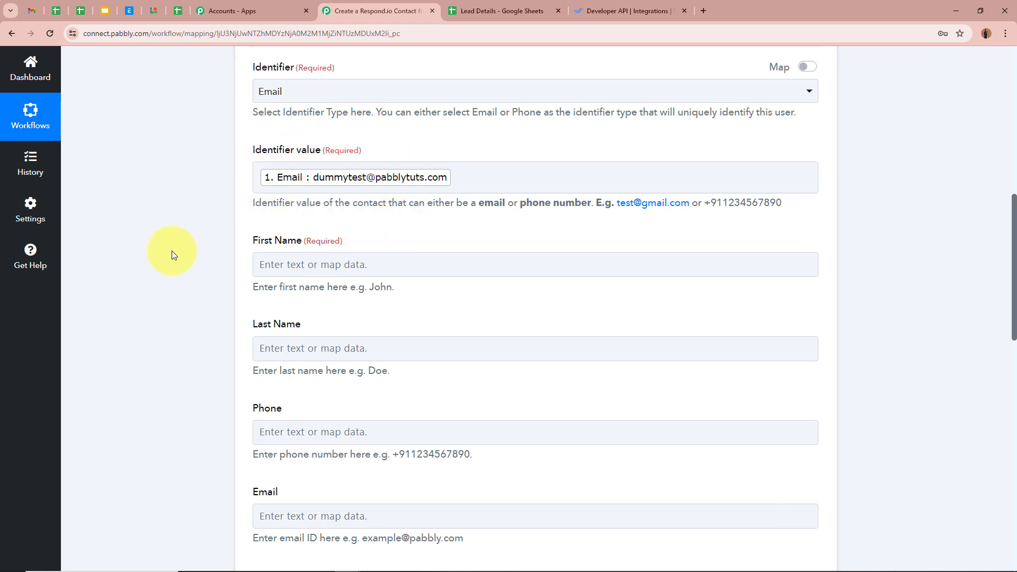
Step: Map the sheet's First Name and Last Name into the contact's First Name and Last Name fields
{"action": "scroll", "coordinate": [196, 274], "scroll_direction": "up", "scroll_amount": 1}
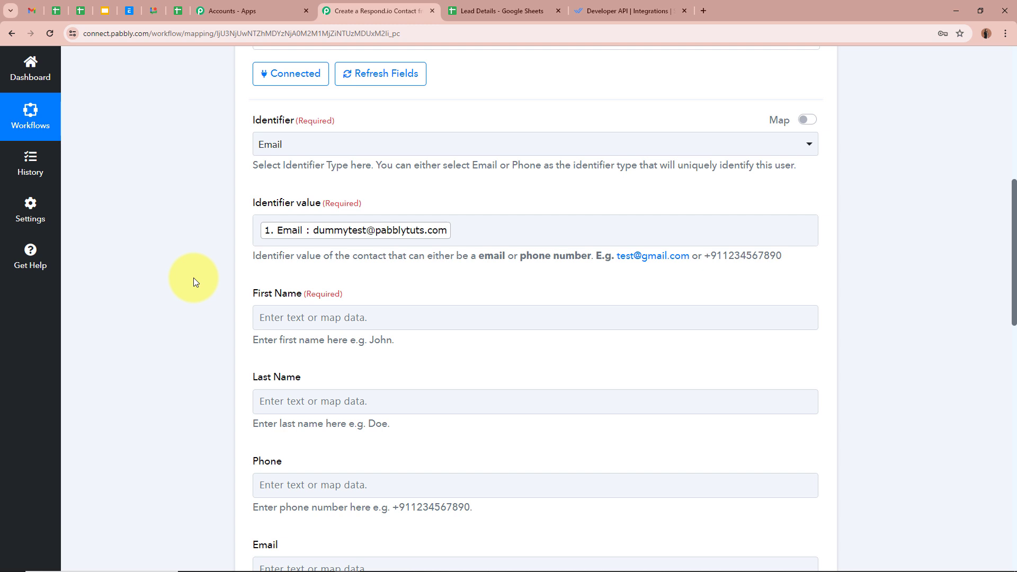
{"action": "left_click", "coordinate": [318, 231]}
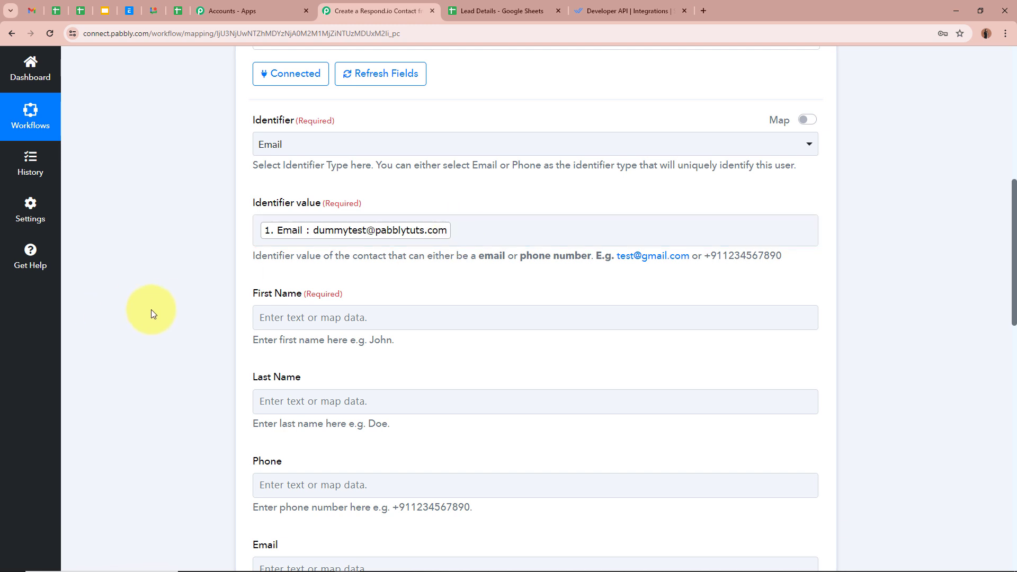
{"action": "scroll", "coordinate": [178, 309], "scroll_direction": "down", "scroll_amount": 2}
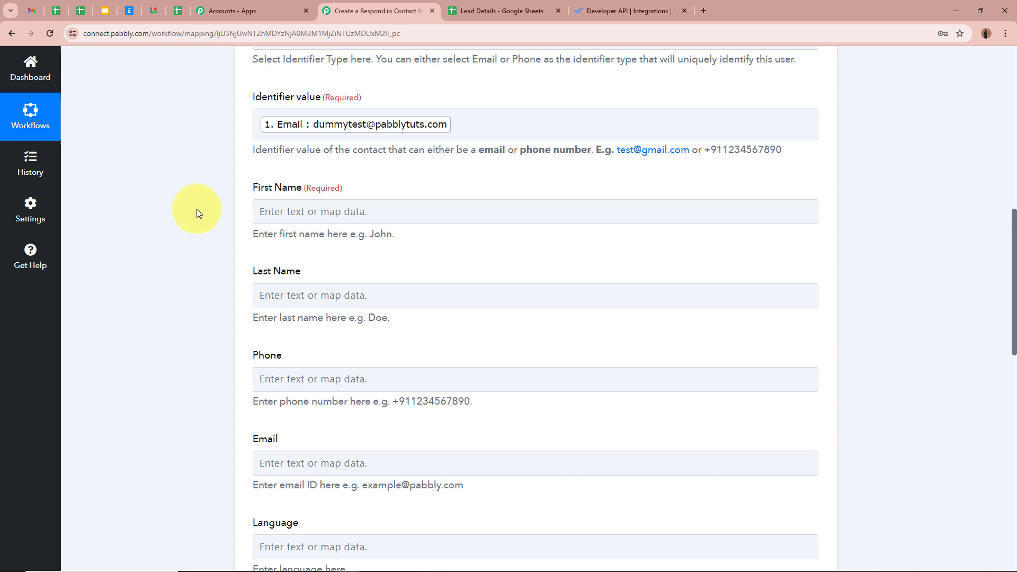
{"action": "left_click", "coordinate": [315, 212]}
{"action": "left_click", "coordinate": [781, 312]}
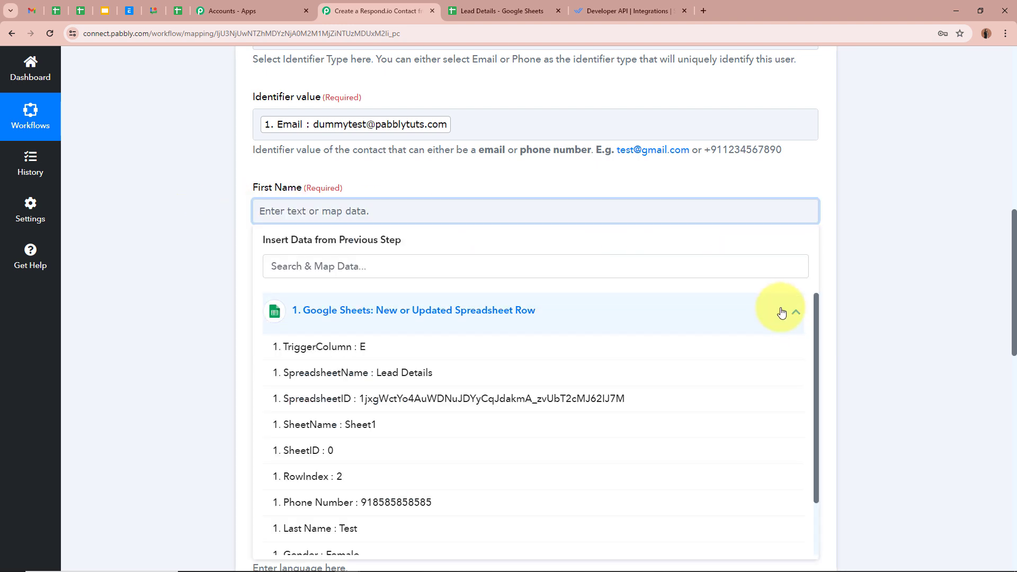
{"action": "scroll", "coordinate": [509, 423], "scroll_direction": "down", "scroll_amount": 2}
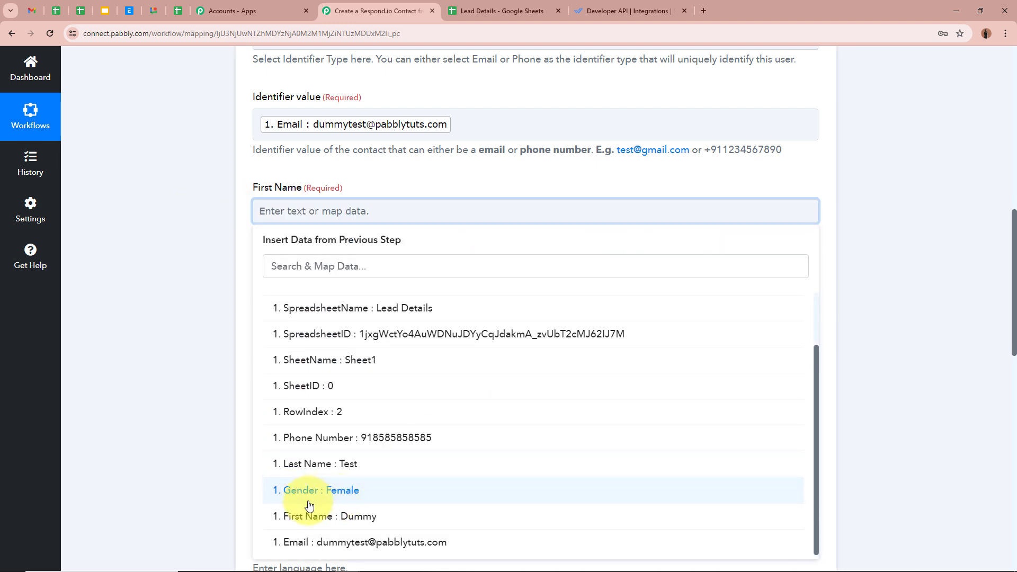
{"action": "left_click", "coordinate": [370, 517]}
{"action": "left_click", "coordinate": [186, 363]}
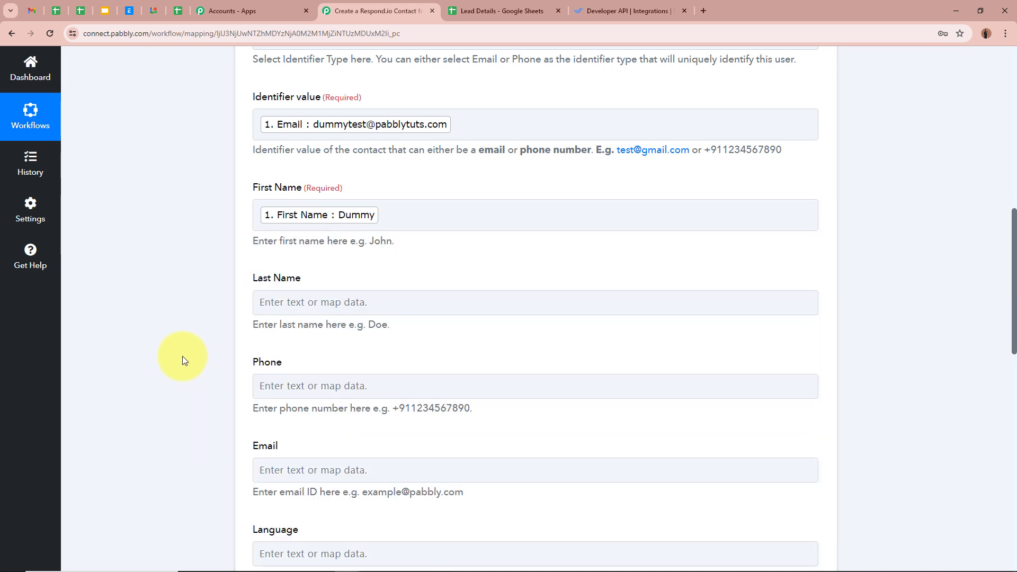
{"action": "scroll", "coordinate": [182, 357], "scroll_direction": "down", "scroll_amount": 2}
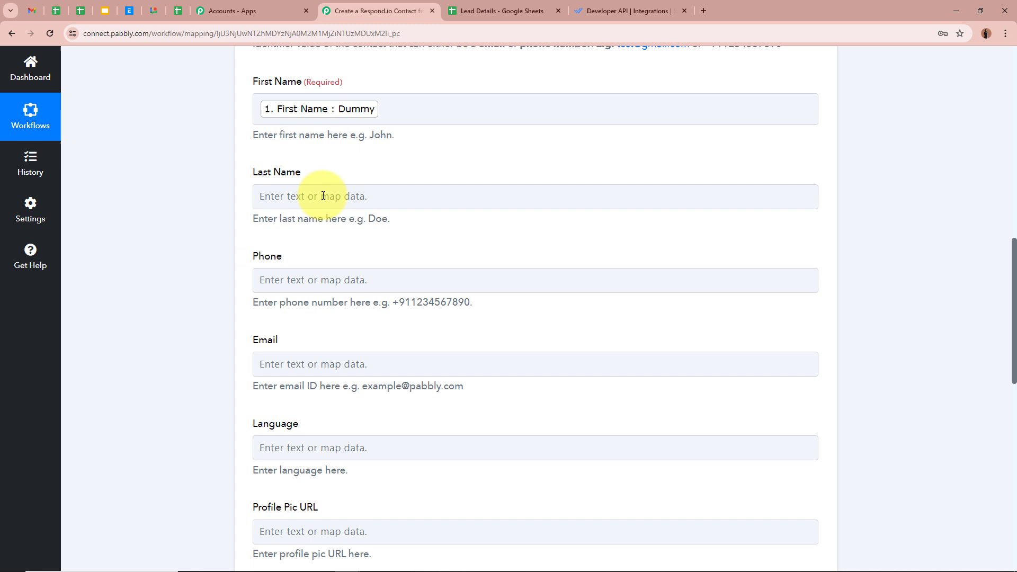
{"action": "left_click", "coordinate": [345, 199]}
{"action": "left_click", "coordinate": [796, 299]}
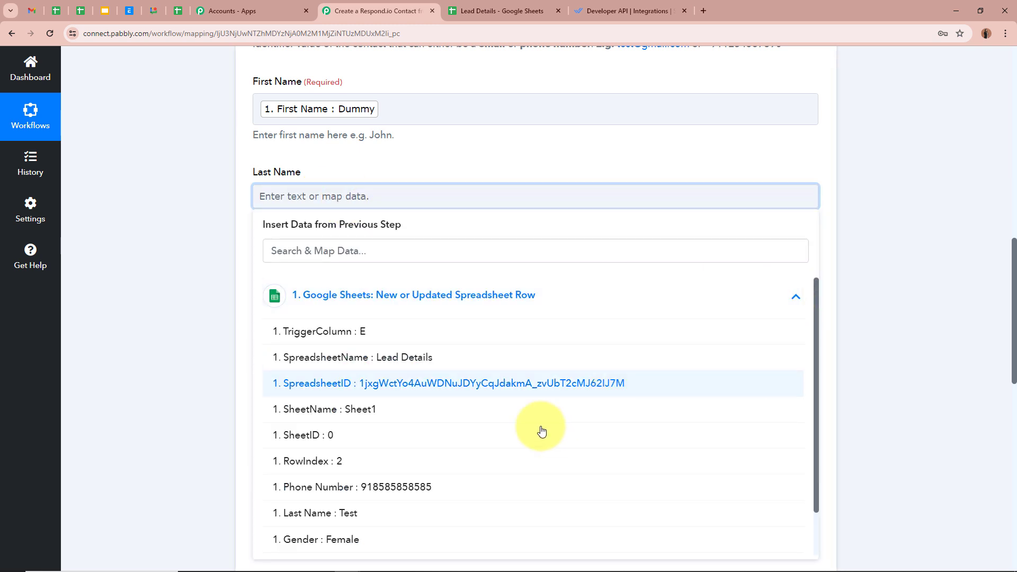
{"action": "left_click", "coordinate": [364, 511]}
{"action": "left_click", "coordinate": [196, 293]}
Step: Map the sheet's Phone Number and Email into the contact's Phone and Email fields
{"action": "scroll", "coordinate": [196, 293], "scroll_direction": "down", "scroll_amount": 2}
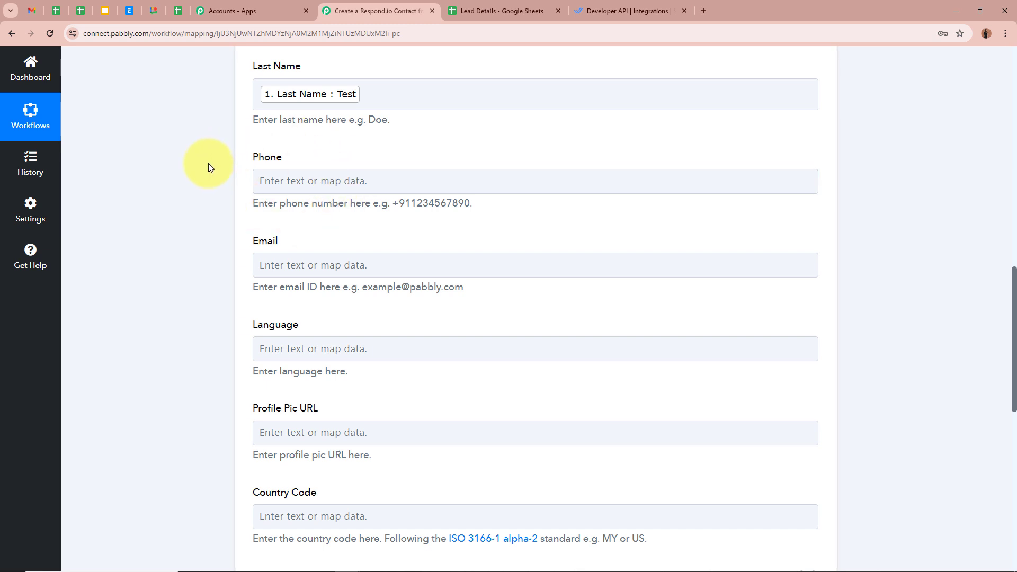
{"action": "left_click", "coordinate": [286, 181]}
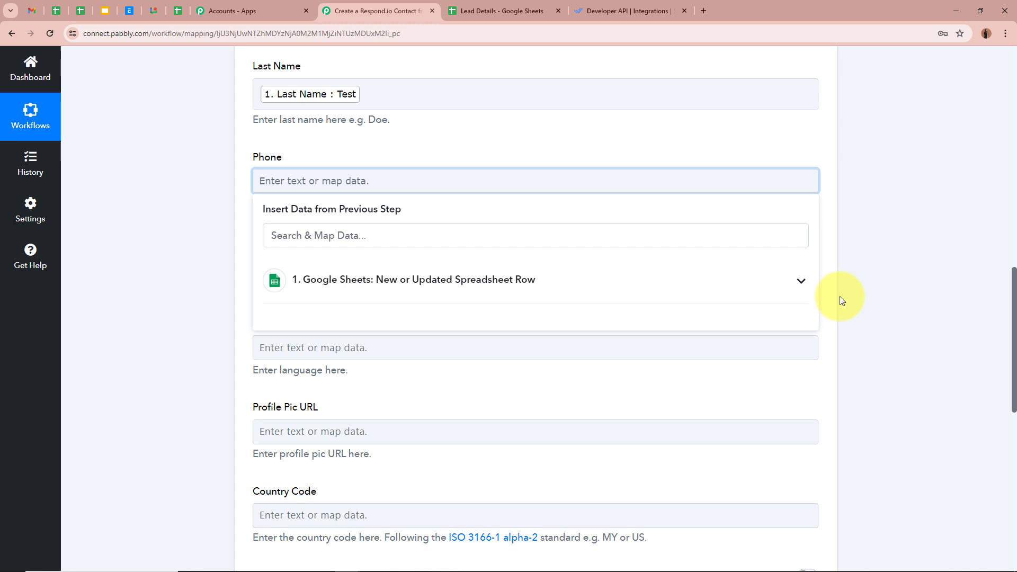
{"action": "left_click", "coordinate": [789, 280]}
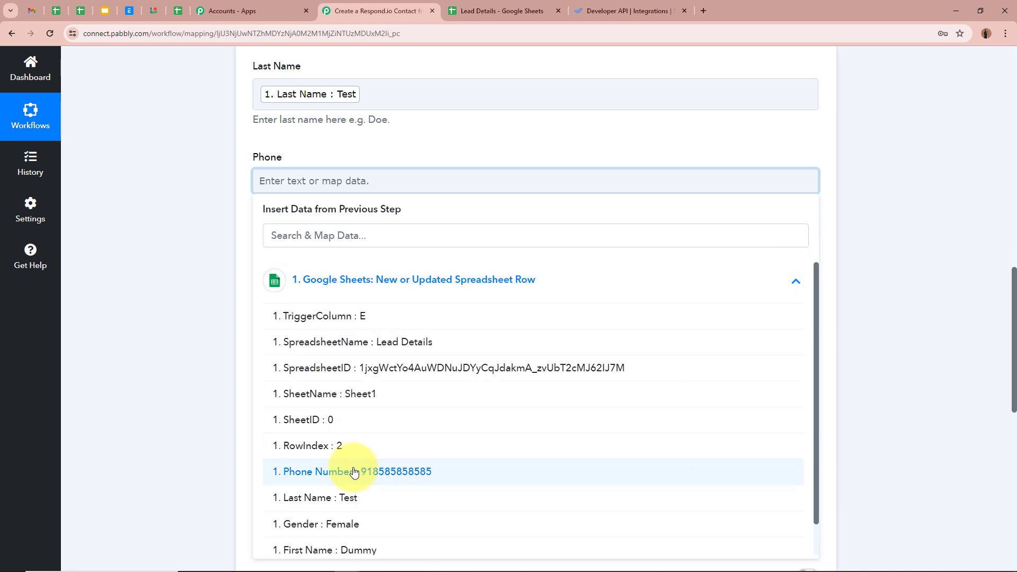
{"action": "left_click", "coordinate": [405, 471]}
{"action": "left_click", "coordinate": [150, 314]}
{"action": "scroll", "coordinate": [318, 281], "scroll_direction": "down", "scroll_amount": 1}
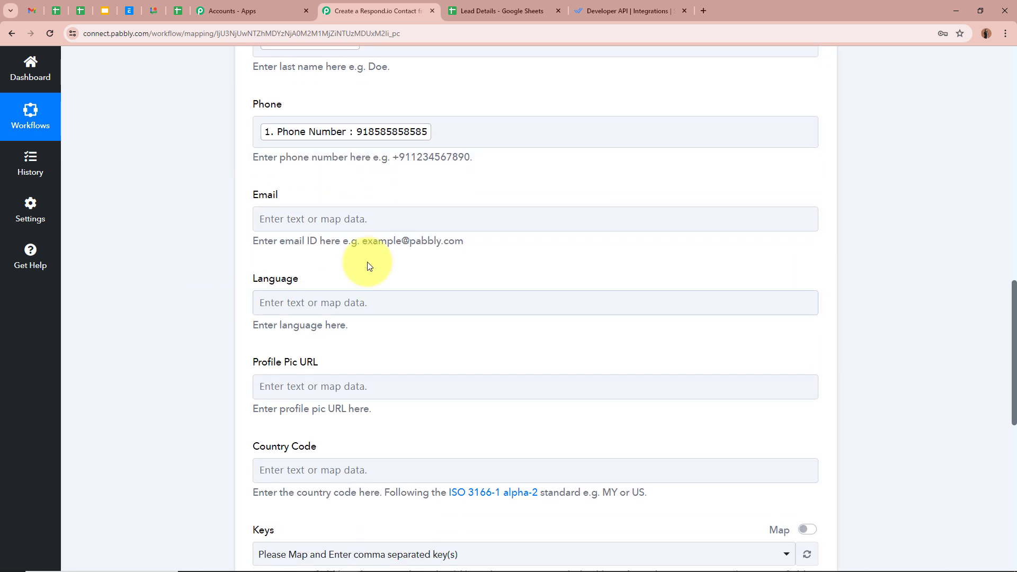
{"action": "scroll", "coordinate": [199, 217], "scroll_direction": "down", "scroll_amount": 1}
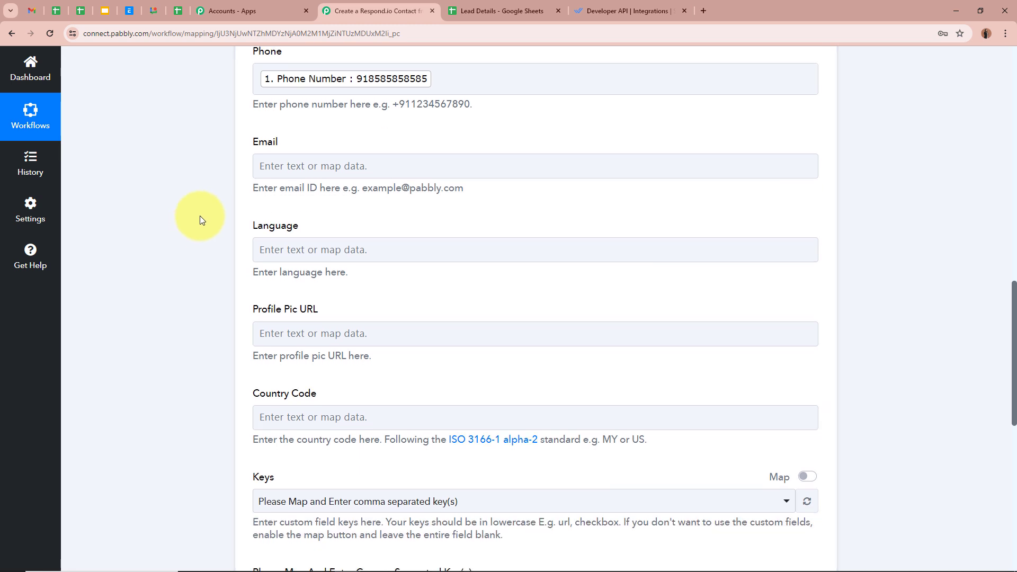
{"action": "left_click", "coordinate": [354, 167]}
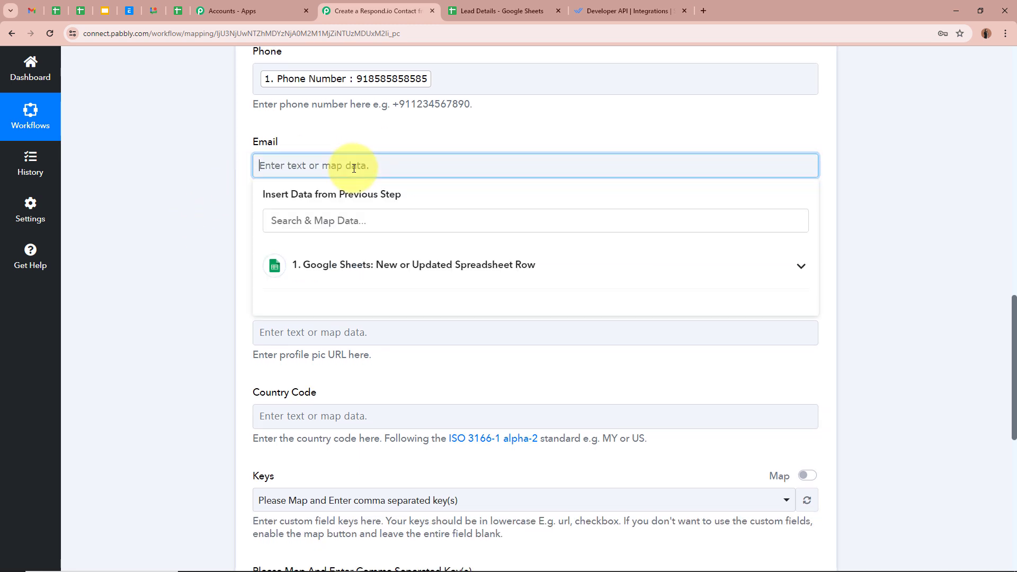
{"action": "left_click", "coordinate": [794, 271]}
{"action": "scroll", "coordinate": [450, 423], "scroll_direction": "down", "scroll_amount": 2}
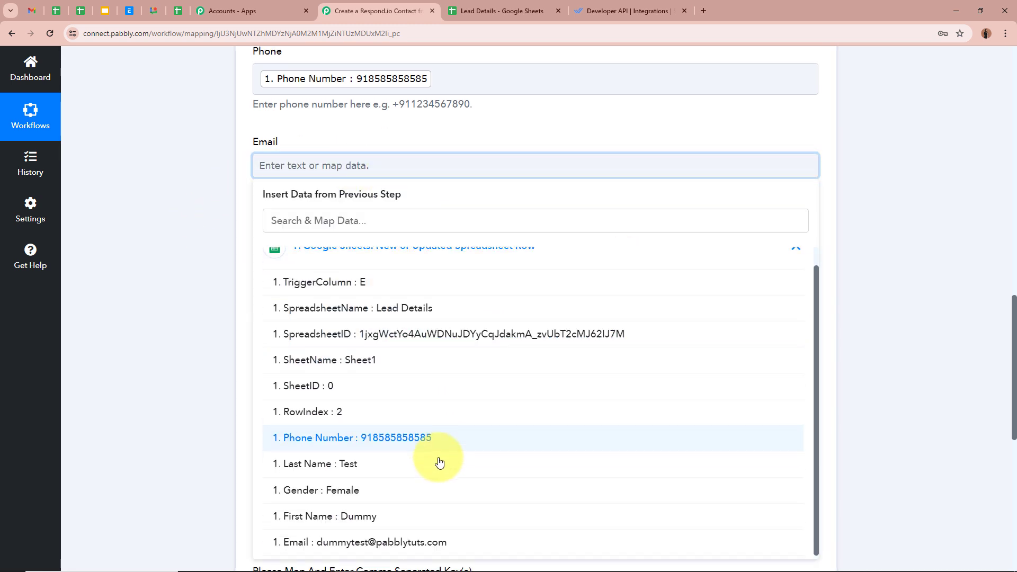
{"action": "left_click", "coordinate": [411, 545]}
{"action": "left_click", "coordinate": [164, 354]}
{"action": "scroll", "coordinate": [166, 350], "scroll_direction": "down", "scroll_amount": 1}
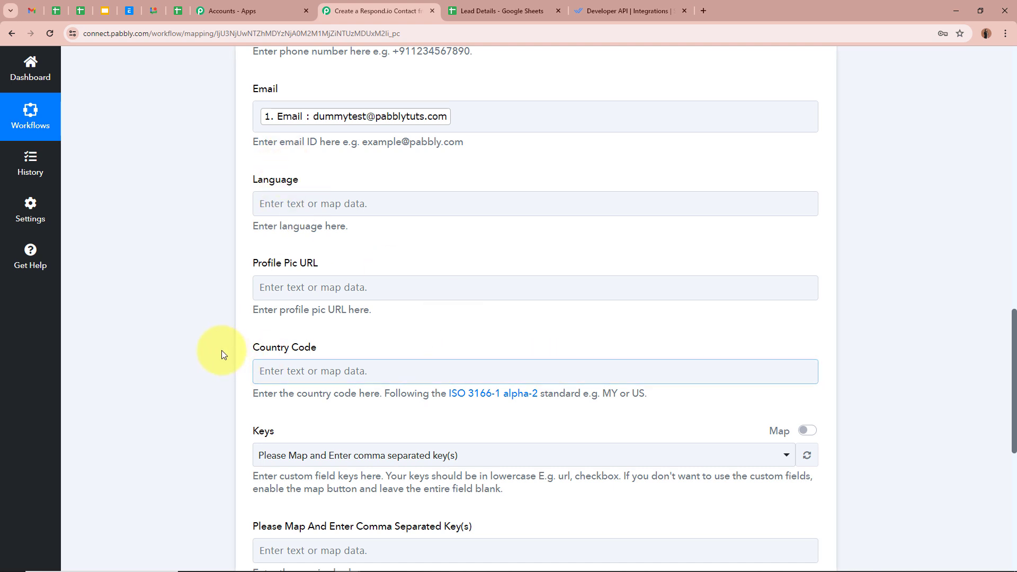
{"action": "scroll", "coordinate": [220, 350], "scroll_direction": "down", "scroll_amount": 3}
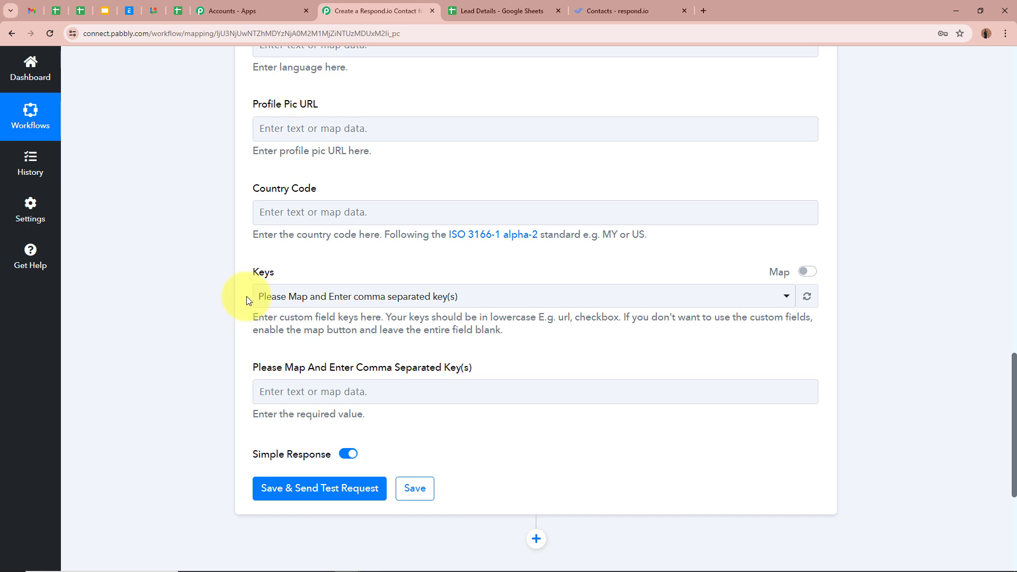
{"action": "left_click", "coordinate": [609, 11]}
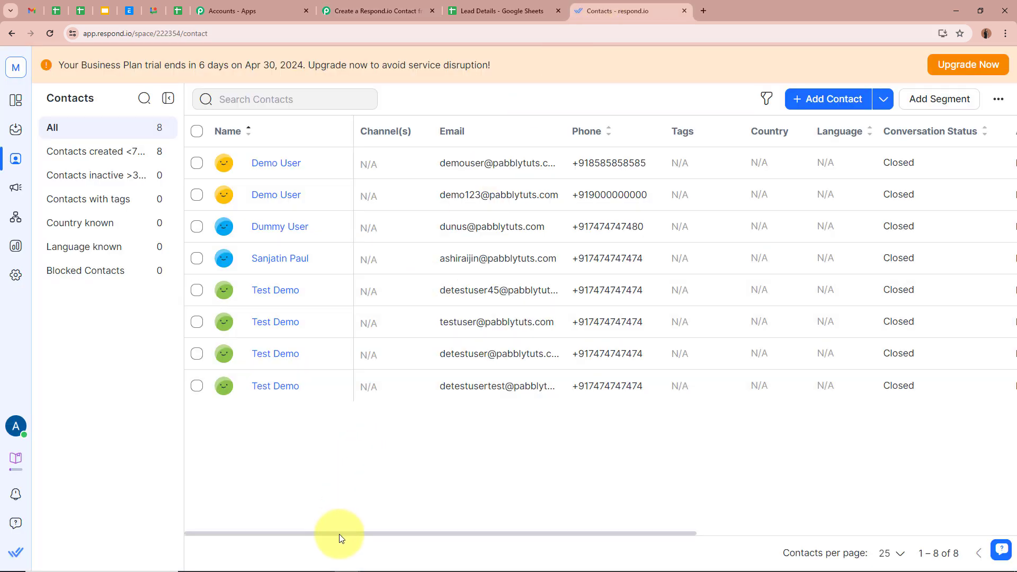
{"action": "left_click_drag", "start_coordinate": [340, 535], "coordinate": [660, 534]}
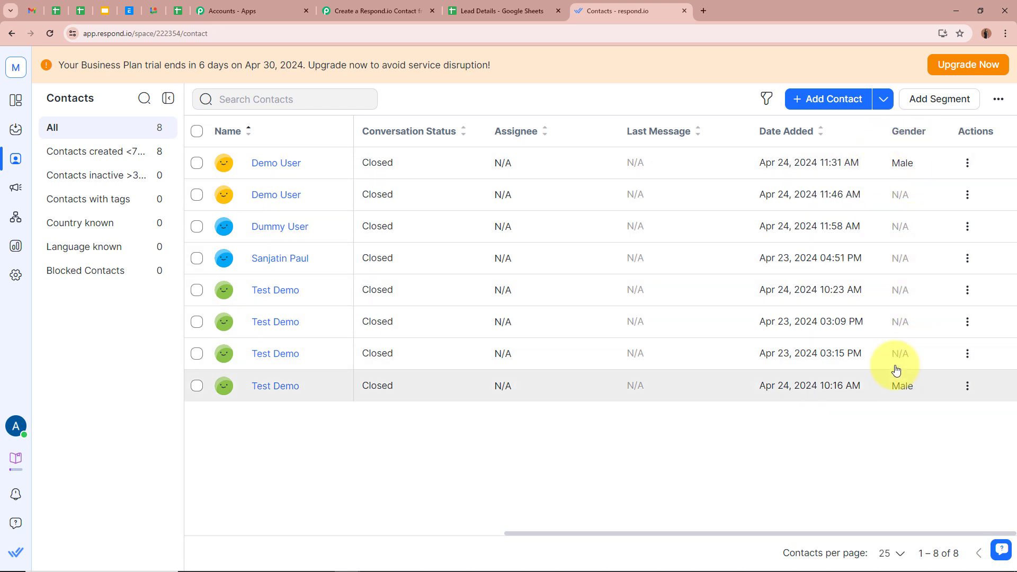
{"action": "left_click", "coordinate": [404, 6]}
{"action": "scroll", "coordinate": [177, 190], "scroll_direction": "down", "scroll_amount": 1}
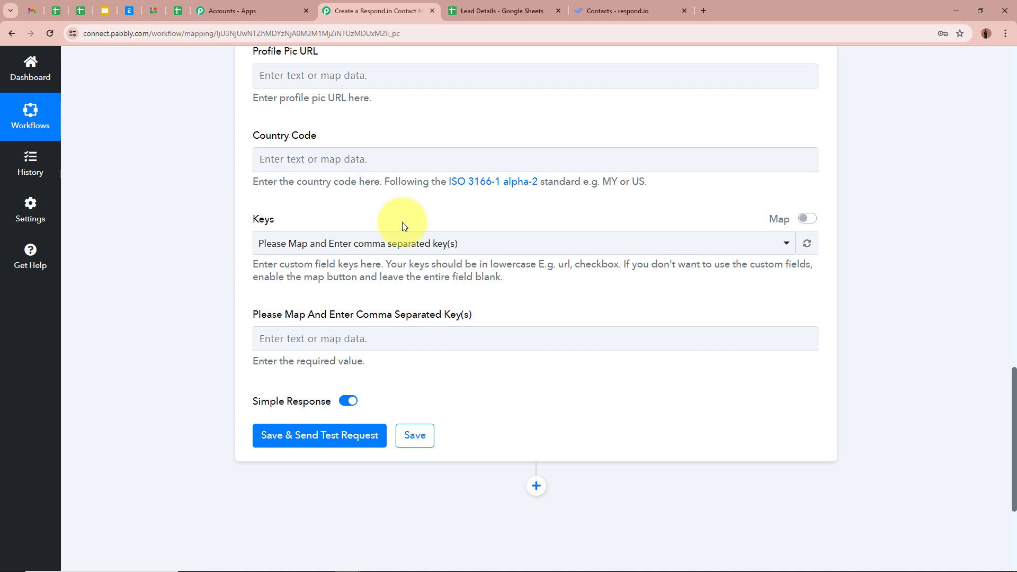
Step: Switch custom keys to manual entry and set the Keys value to 'gender', adding a Gender field
{"action": "left_click", "coordinate": [807, 220]}
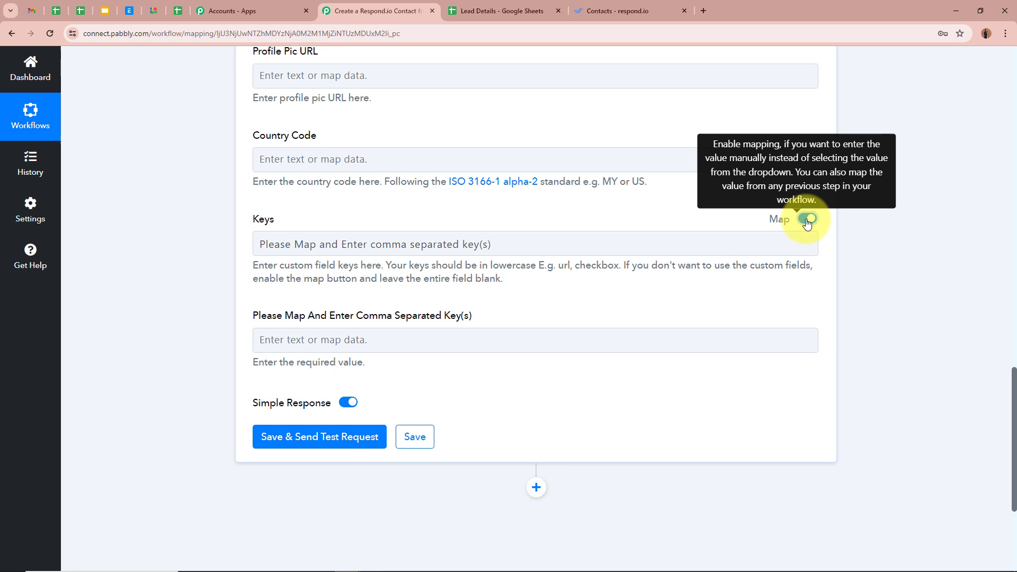
{"action": "left_click", "coordinate": [568, 244]}
{"action": "left_click_drag", "start_coordinate": [567, 244], "coordinate": [163, 253]}
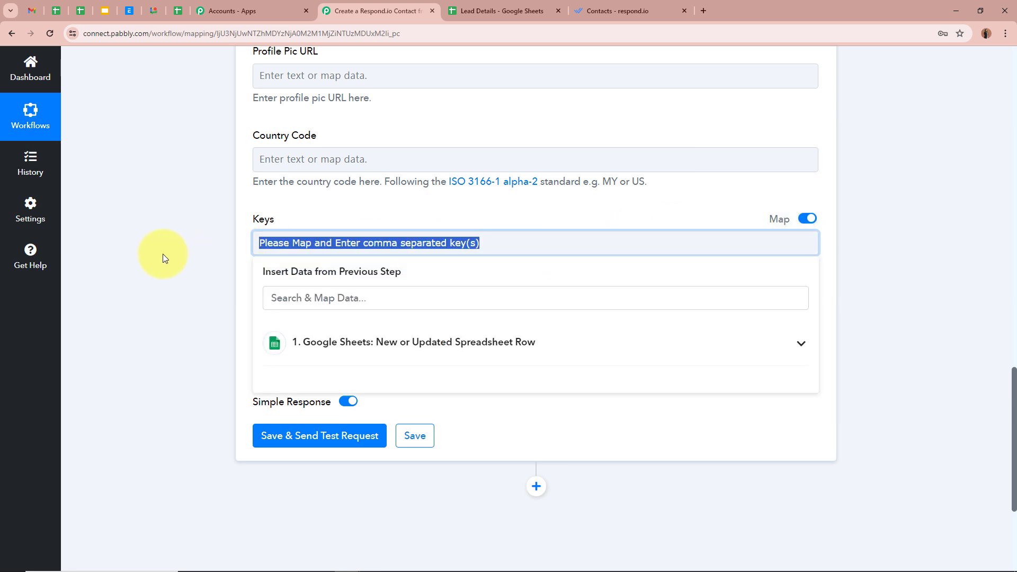
{"action": "key", "text": "BackSpace"}
{"action": "scroll", "coordinate": [940, 413], "scroll_direction": "up", "scroll_amount": 2}
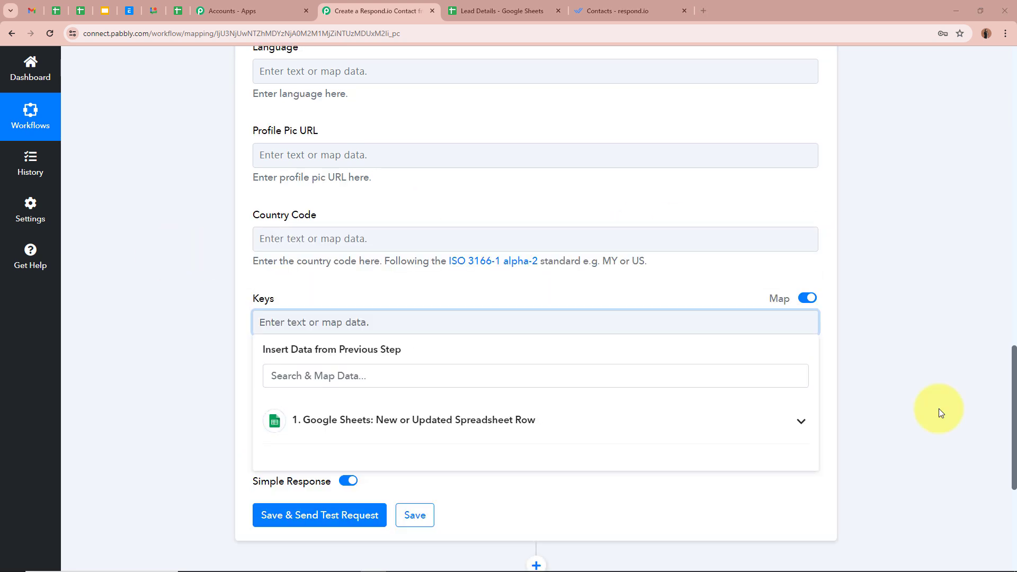
{"action": "left_click", "coordinate": [421, 320]}
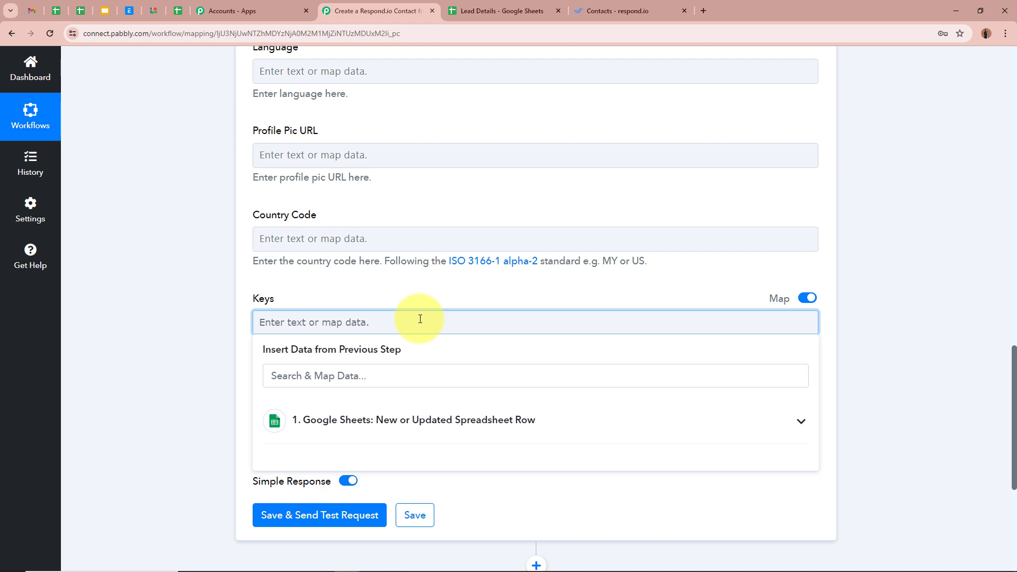
{"action": "type", "text": "gender"}
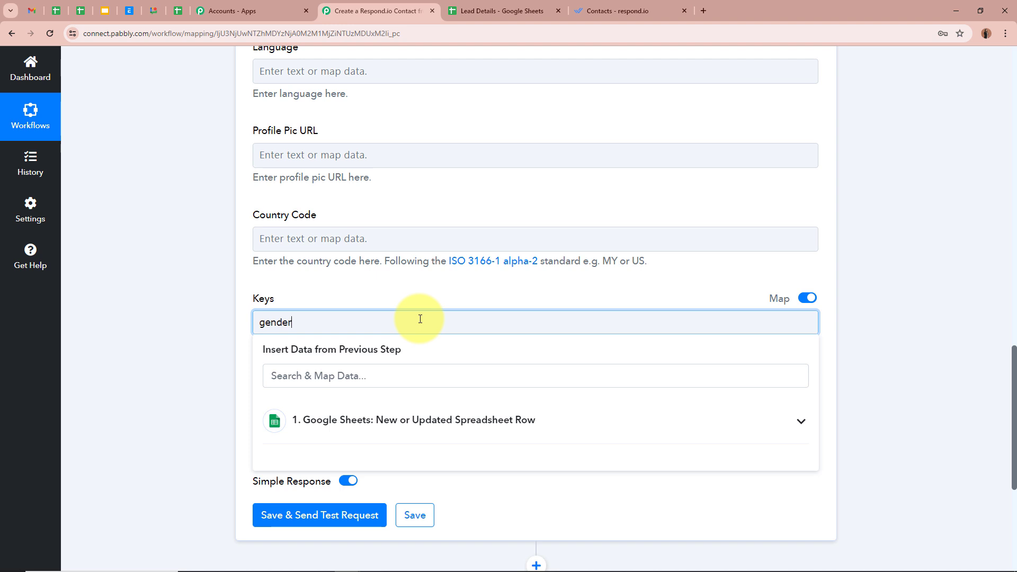
{"action": "left_click", "coordinate": [214, 370]}
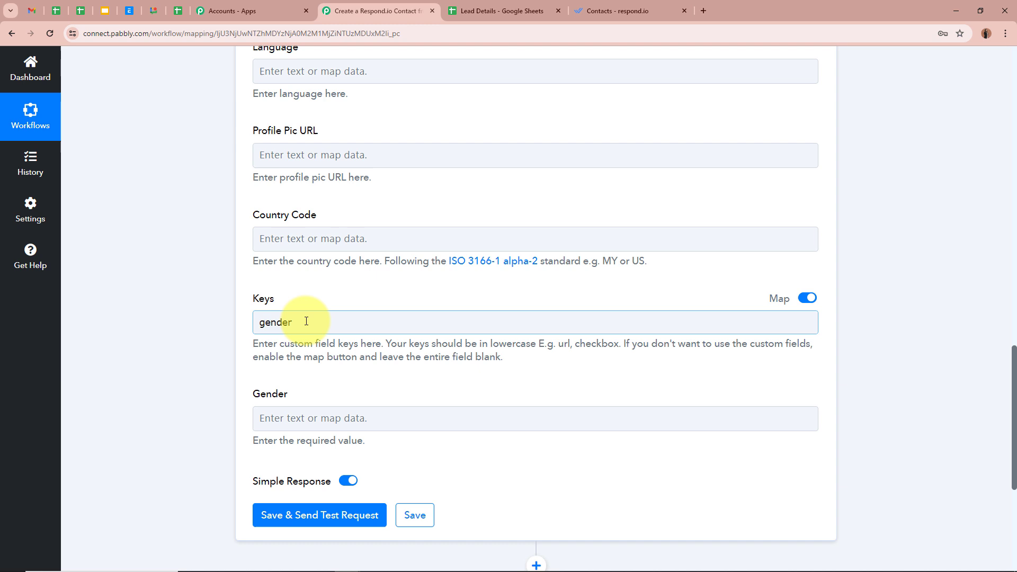
{"action": "left_click", "coordinate": [205, 370]}
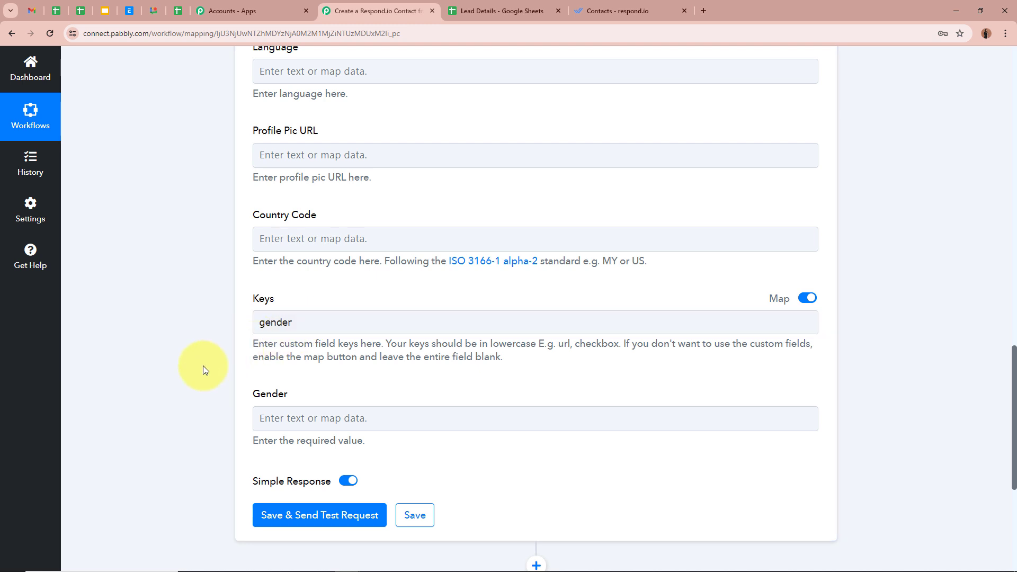
{"action": "left_click_drag", "start_coordinate": [385, 343], "coordinate": [535, 345]}
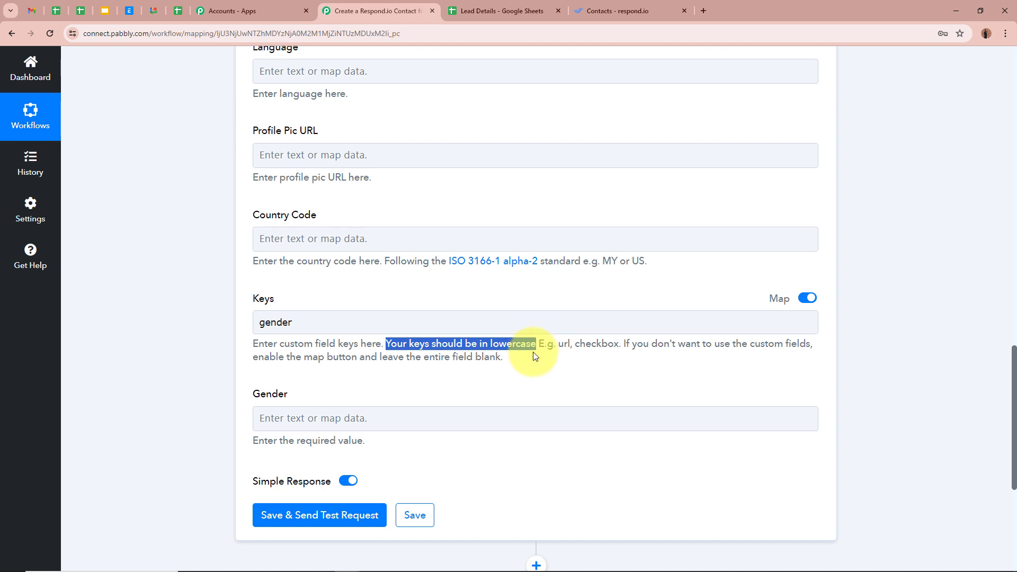
{"action": "left_click", "coordinate": [199, 352]}
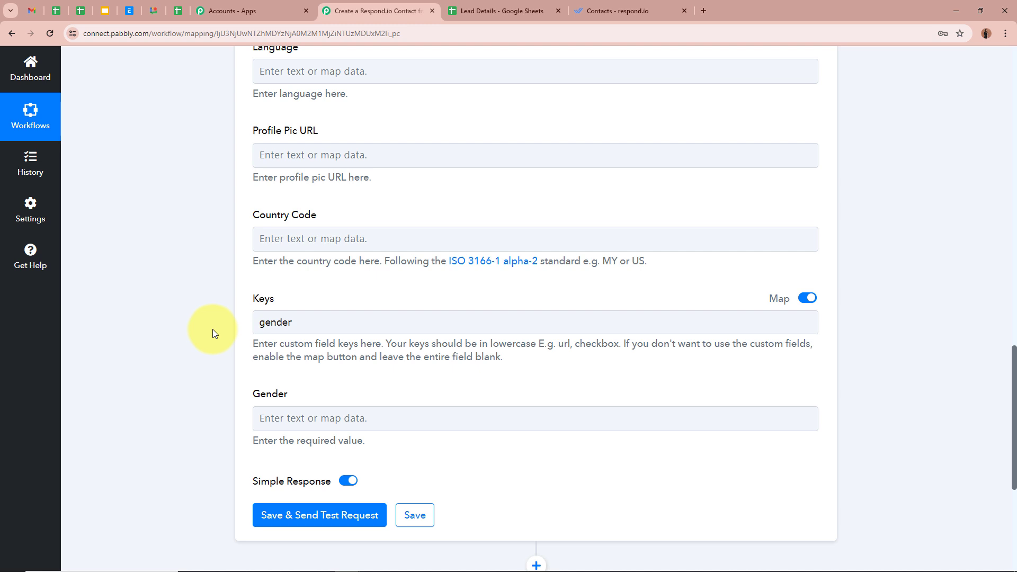
Step: Map the sheet's Gender value (Female) into the Gender field
{"action": "scroll", "coordinate": [212, 333], "scroll_direction": "down", "scroll_amount": 1}
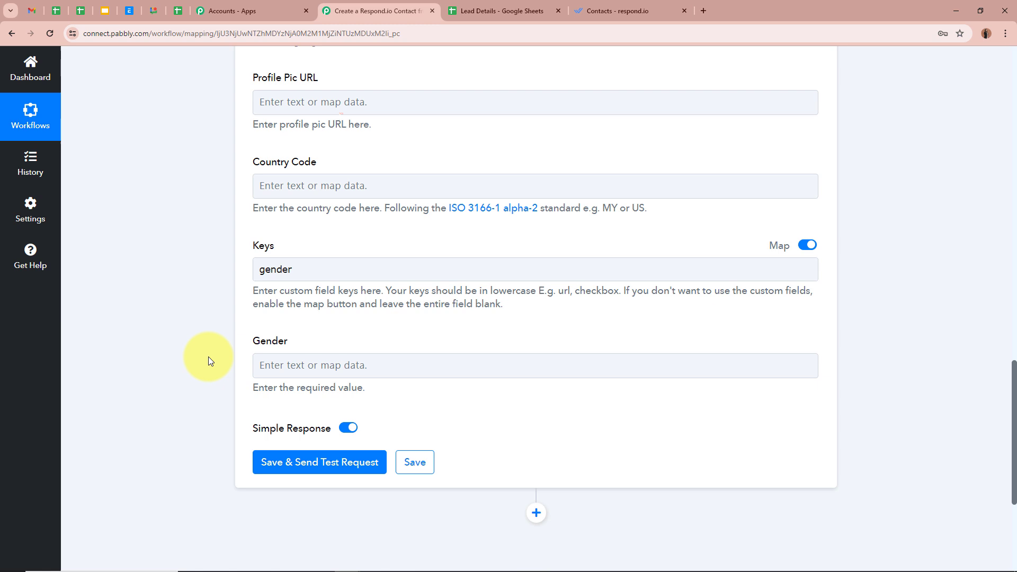
{"action": "scroll", "coordinate": [210, 333], "scroll_direction": "down", "scroll_amount": 1}
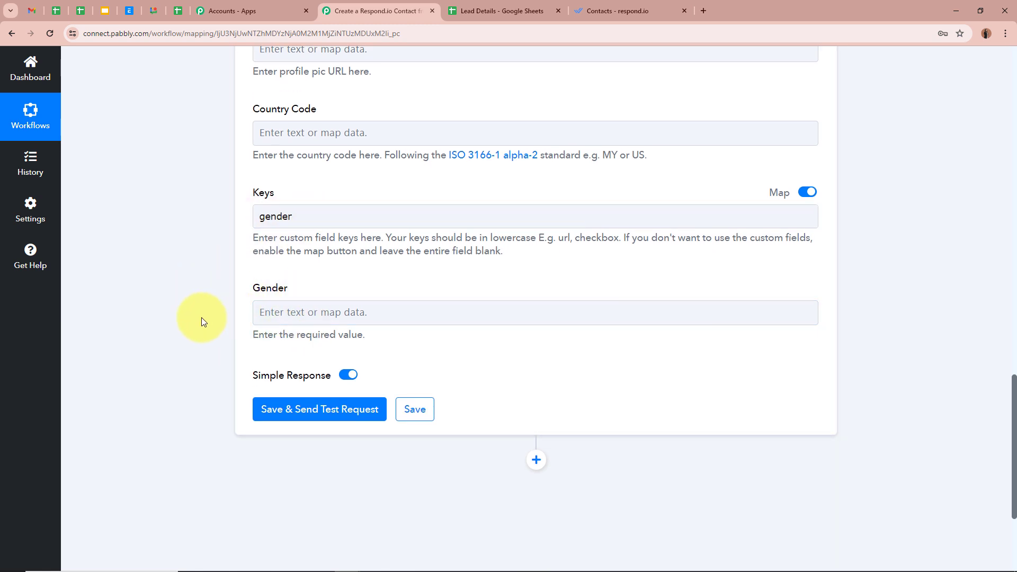
{"action": "left_click", "coordinate": [295, 311]}
{"action": "left_click", "coordinate": [769, 418]}
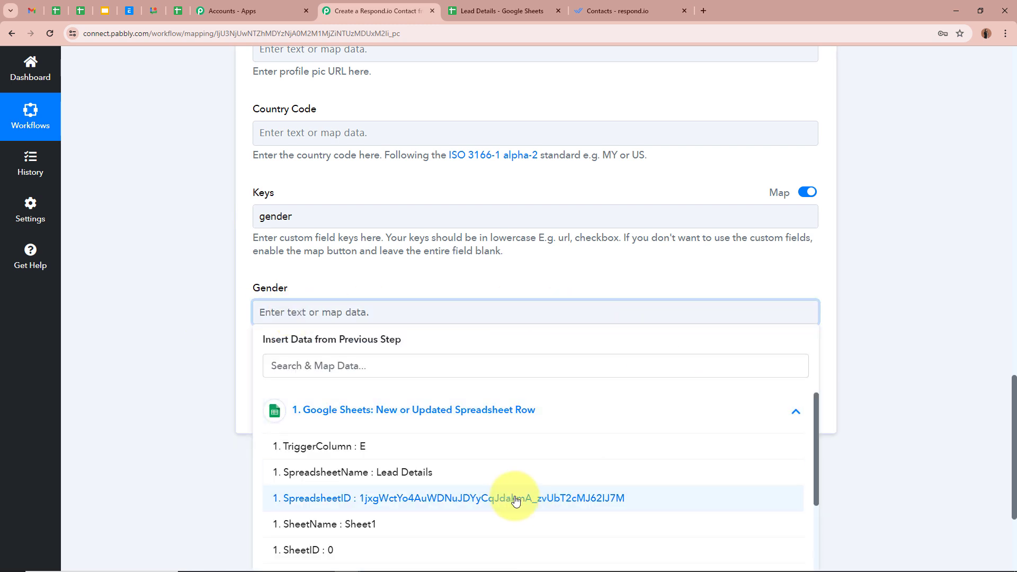
{"action": "scroll", "coordinate": [454, 431], "scroll_direction": "down", "scroll_amount": 5}
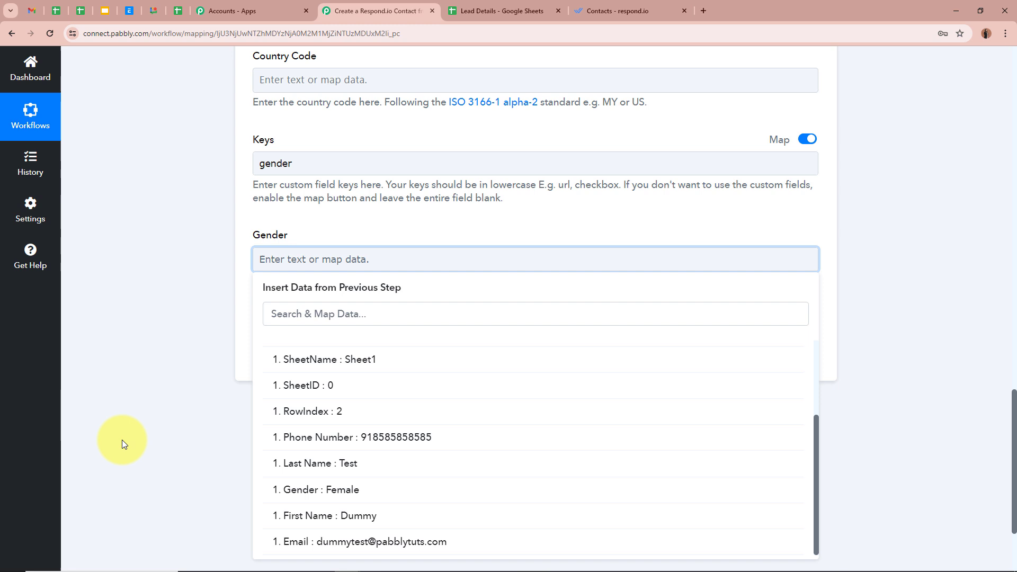
{"action": "left_click", "coordinate": [273, 488]}
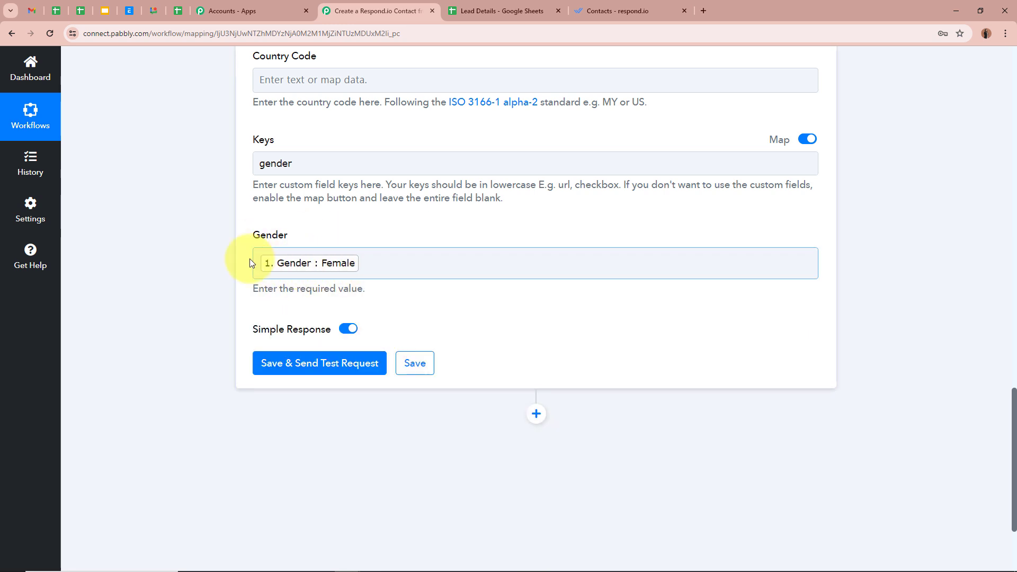
{"action": "scroll", "coordinate": [174, 309], "scroll_direction": "up", "scroll_amount": 9}
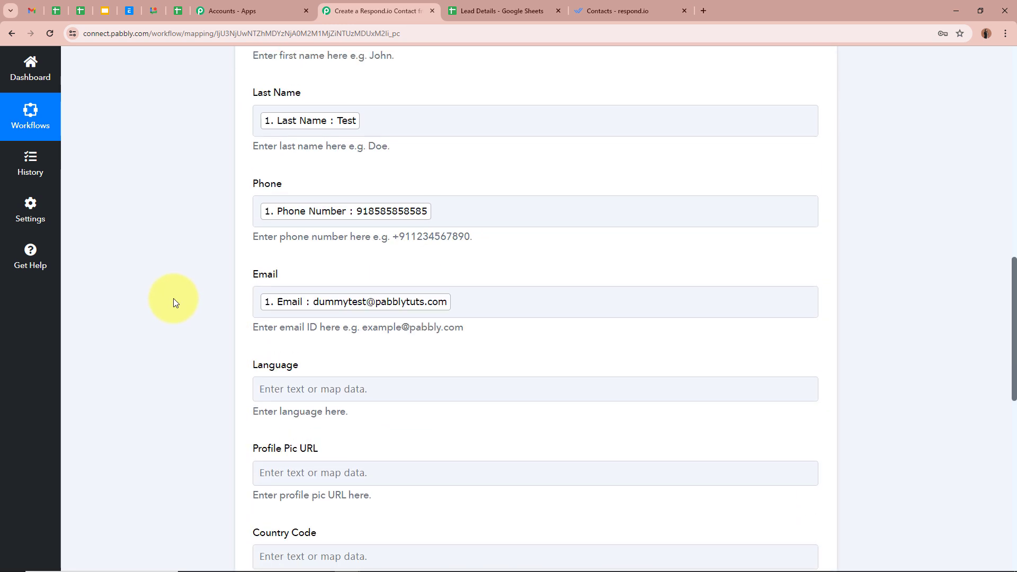
{"action": "scroll", "coordinate": [174, 301], "scroll_direction": "down", "scroll_amount": 11}
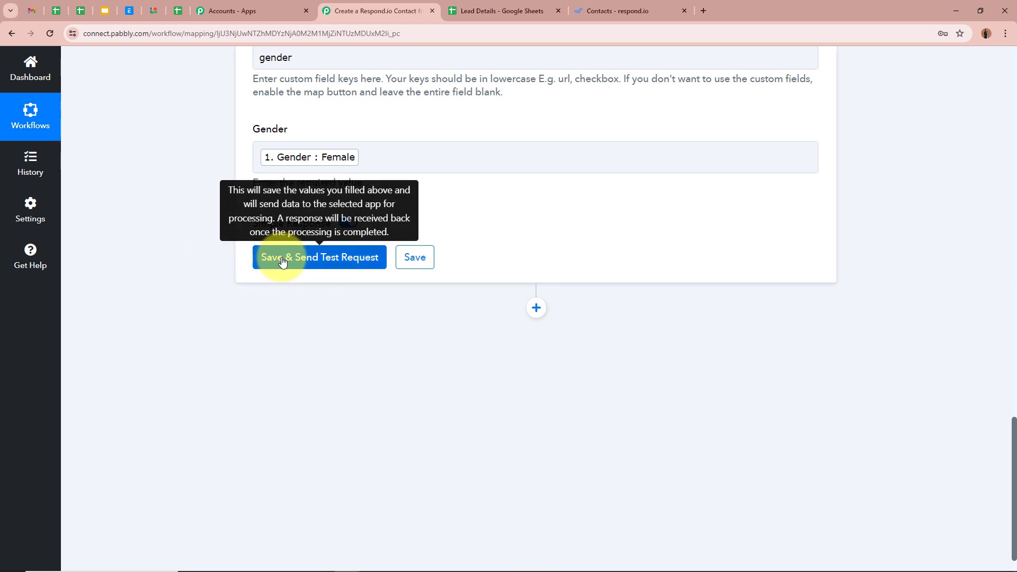
Step: Save and send a test request, confirming Code 200 and 'Contact added successfully!'
{"action": "left_click", "coordinate": [282, 261]}
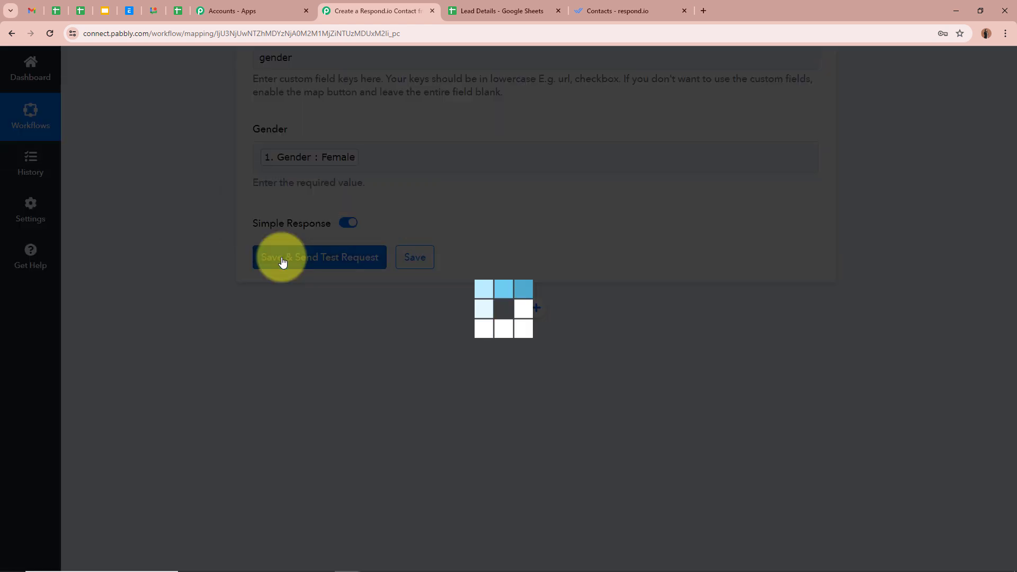
{"action": "scroll", "coordinate": [226, 364], "scroll_direction": "down", "scroll_amount": 2}
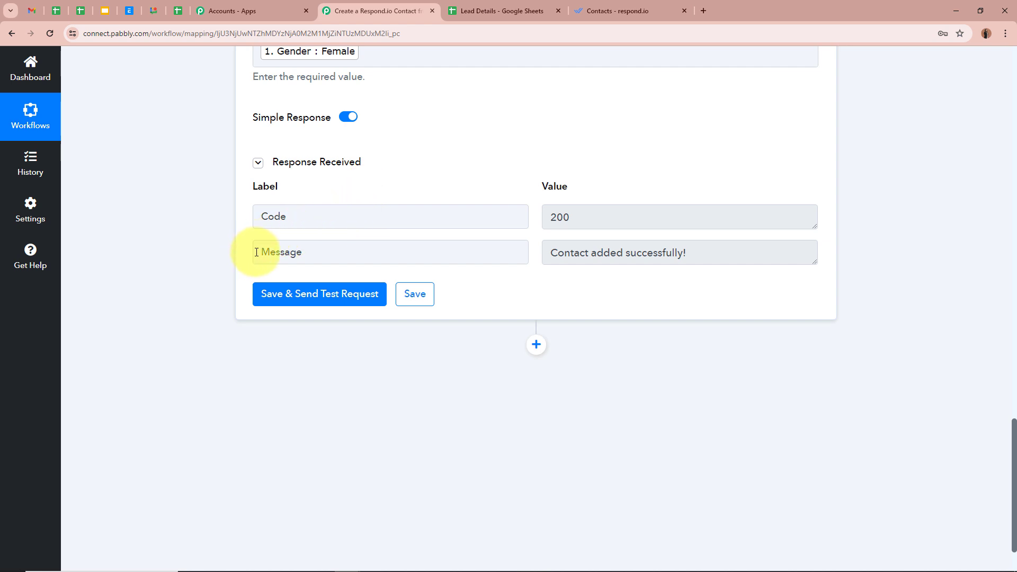
{"action": "left_click_drag", "start_coordinate": [256, 252], "coordinate": [371, 257]}
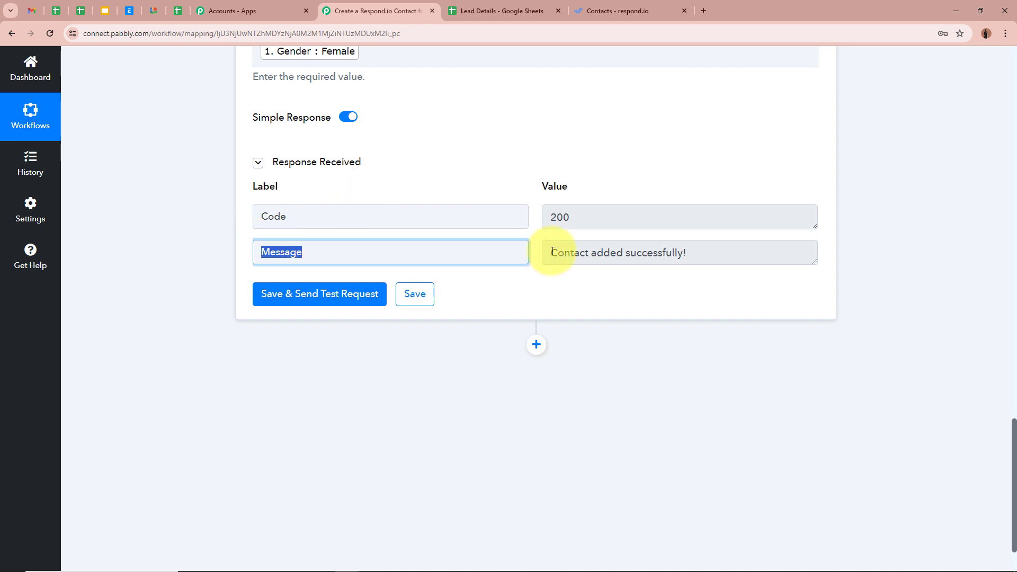
{"action": "left_click_drag", "start_coordinate": [551, 253], "coordinate": [736, 365]}
{"action": "left_click", "coordinate": [736, 366]}
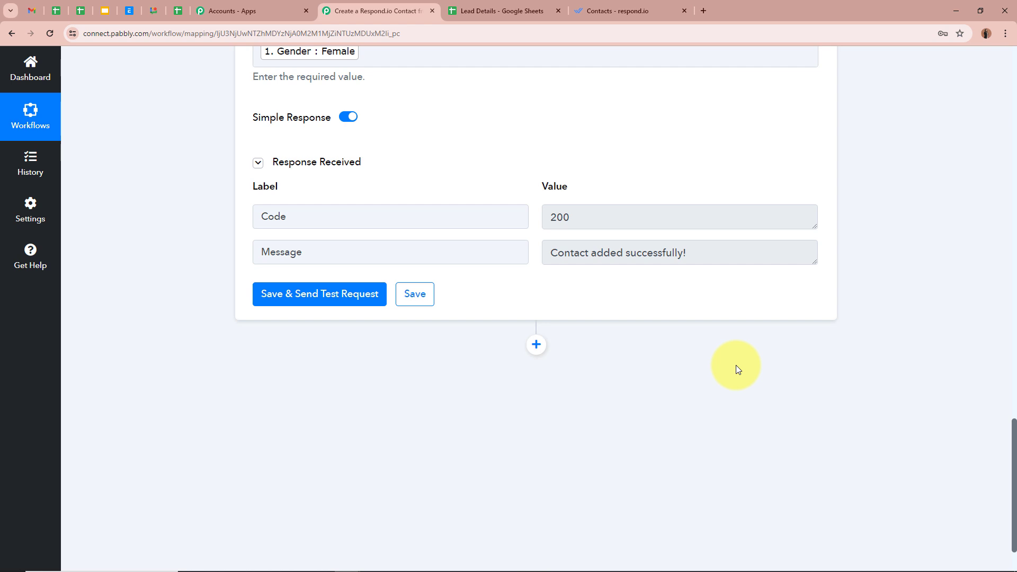
{"action": "scroll", "coordinate": [737, 370], "scroll_direction": "up", "scroll_amount": 5}
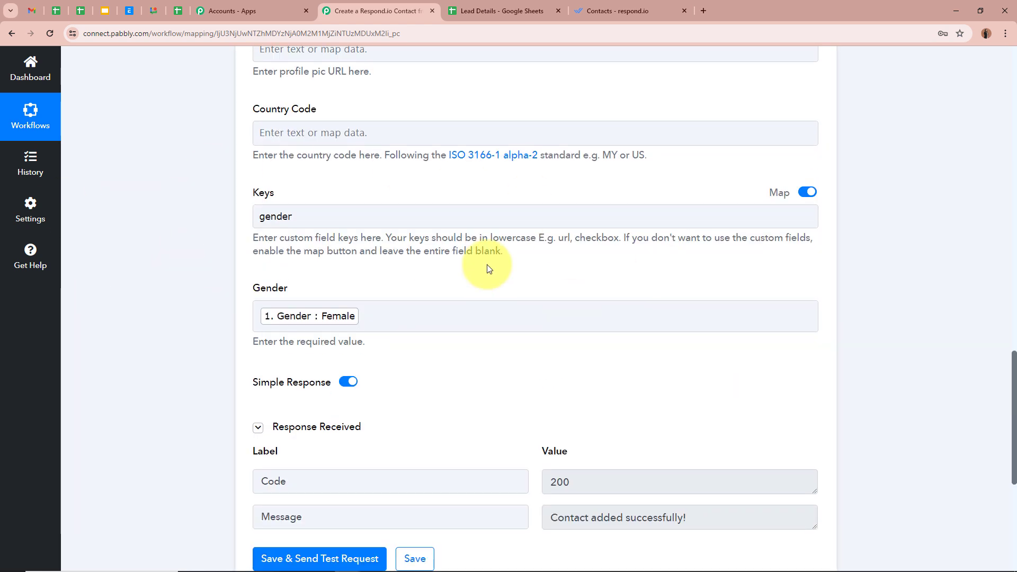
{"action": "scroll", "coordinate": [154, 355], "scroll_direction": "down", "scroll_amount": 4}
{"action": "scroll", "coordinate": [151, 354], "scroll_direction": "down", "scroll_amount": 2}
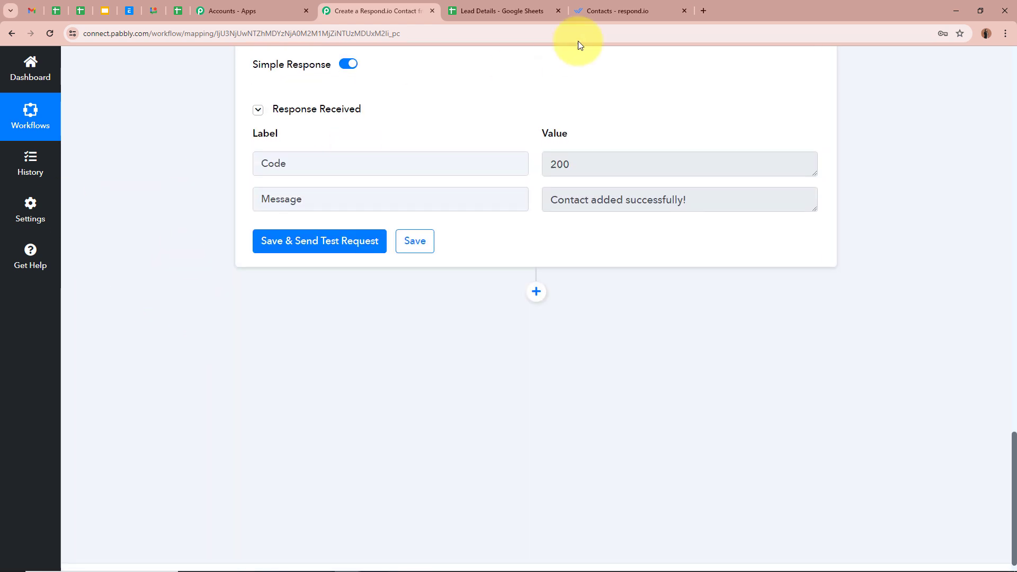
Step: Reload respond.io Contacts, check the new contact's Gender is Female, then return to Lead Details
{"action": "left_click", "coordinate": [608, 12]}
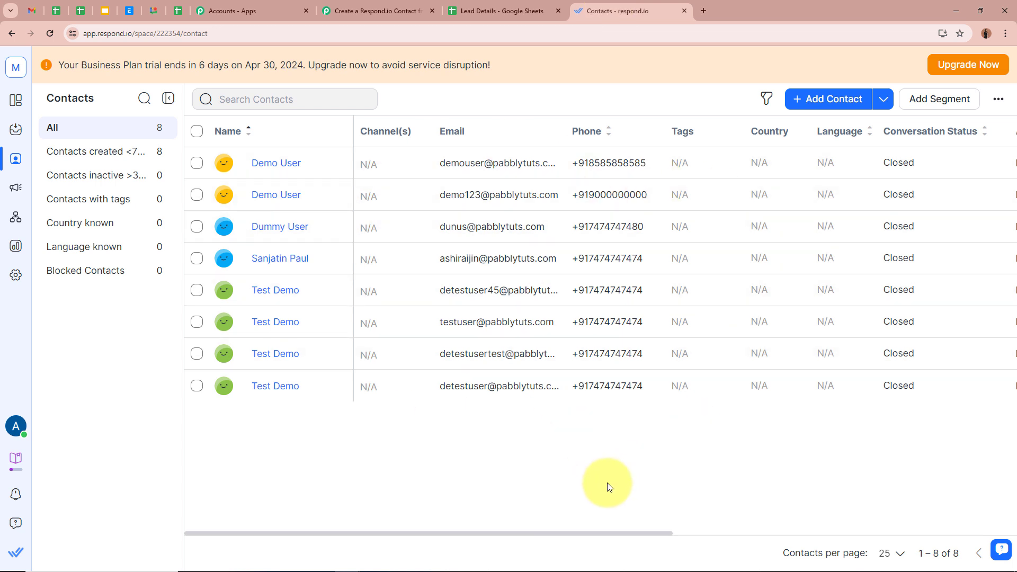
{"action": "left_click", "coordinate": [50, 32]}
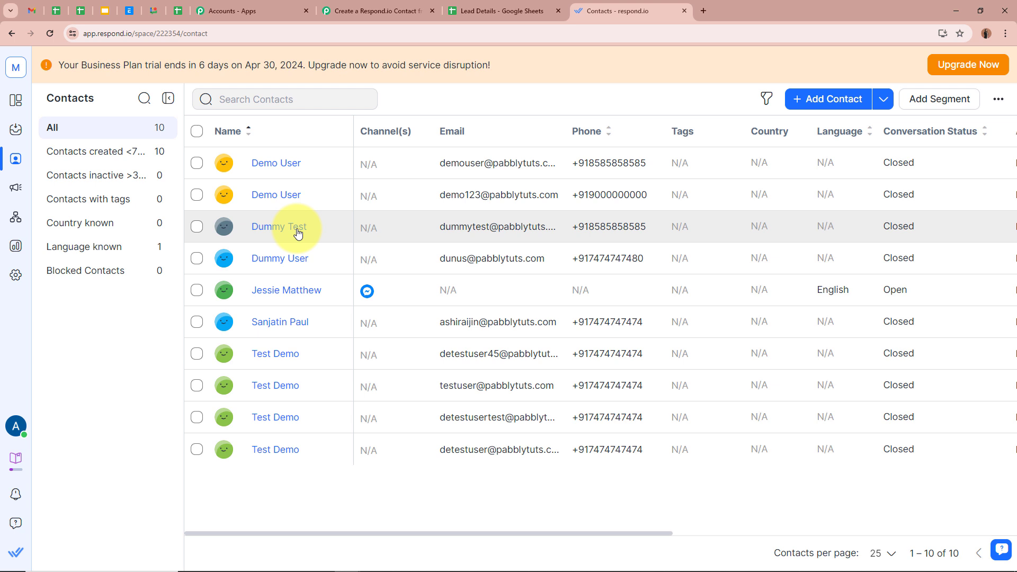
{"action": "left_click", "coordinate": [270, 232]}
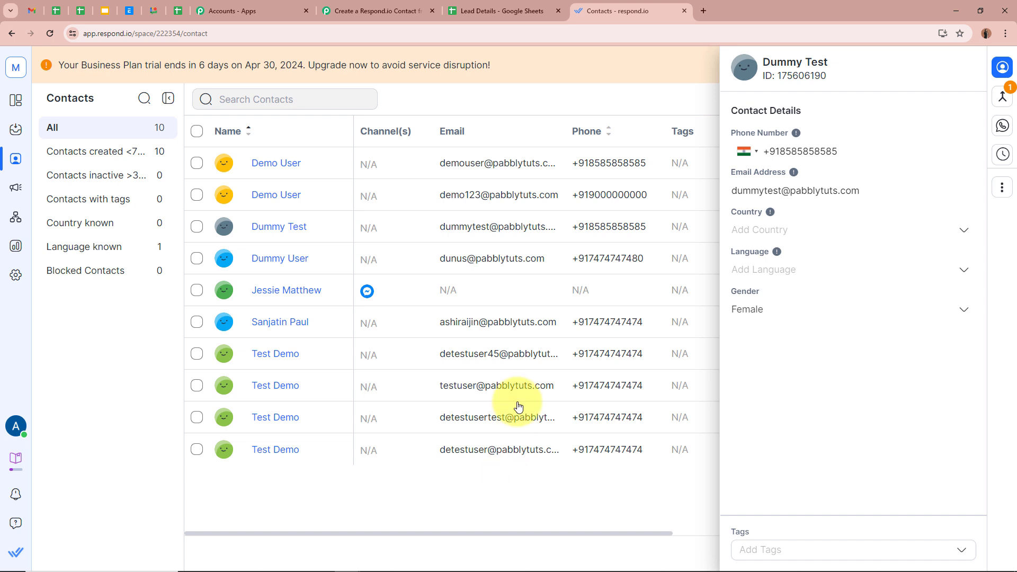
{"action": "left_click", "coordinate": [519, 10]}
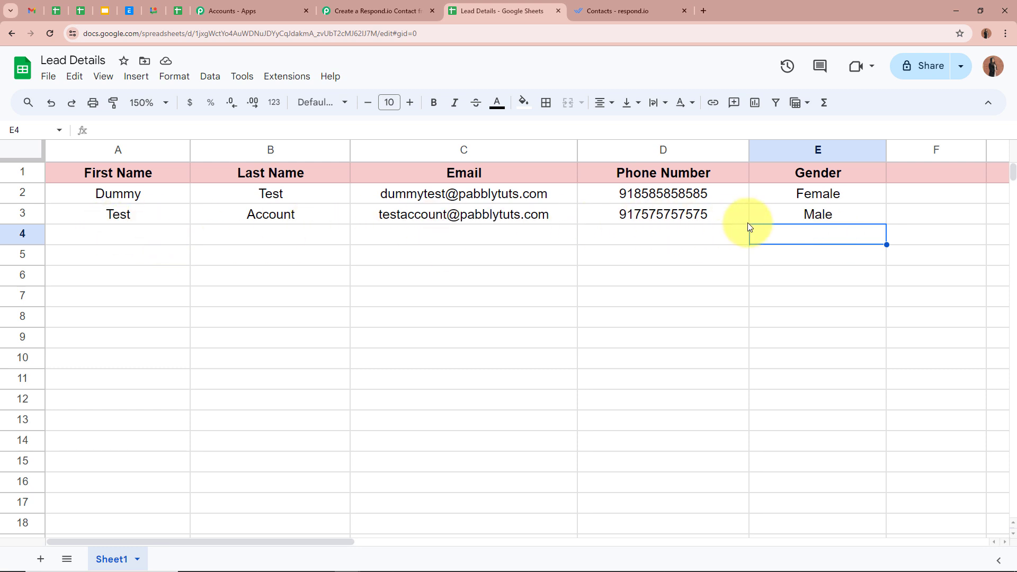
Step: Review row 3's lead name, email, phone and gender Male, then return to respond.io Contacts
{"action": "left_click", "coordinate": [143, 213]}
{"action": "left_click", "coordinate": [211, 215]}
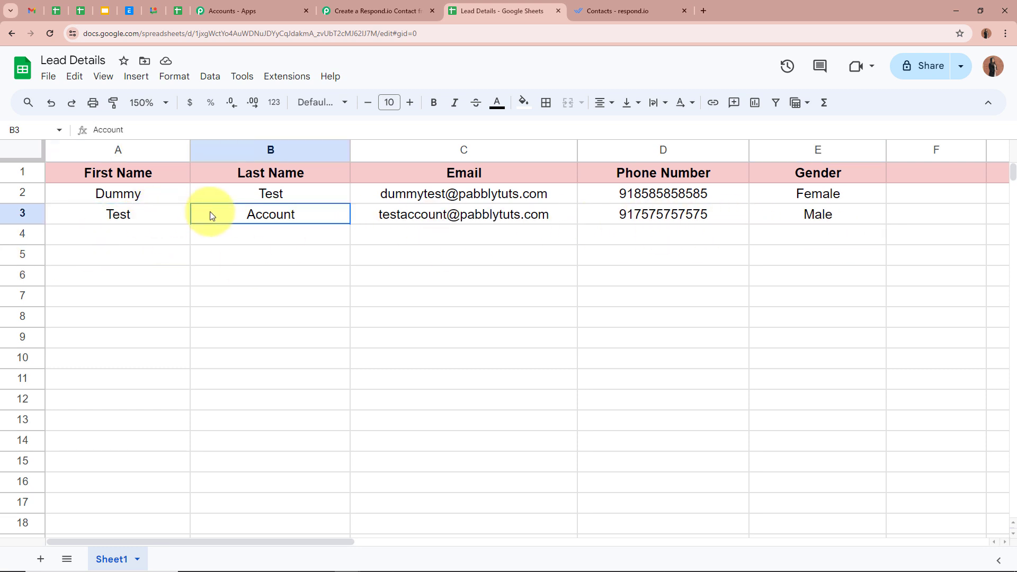
{"action": "left_click", "coordinate": [367, 215]}
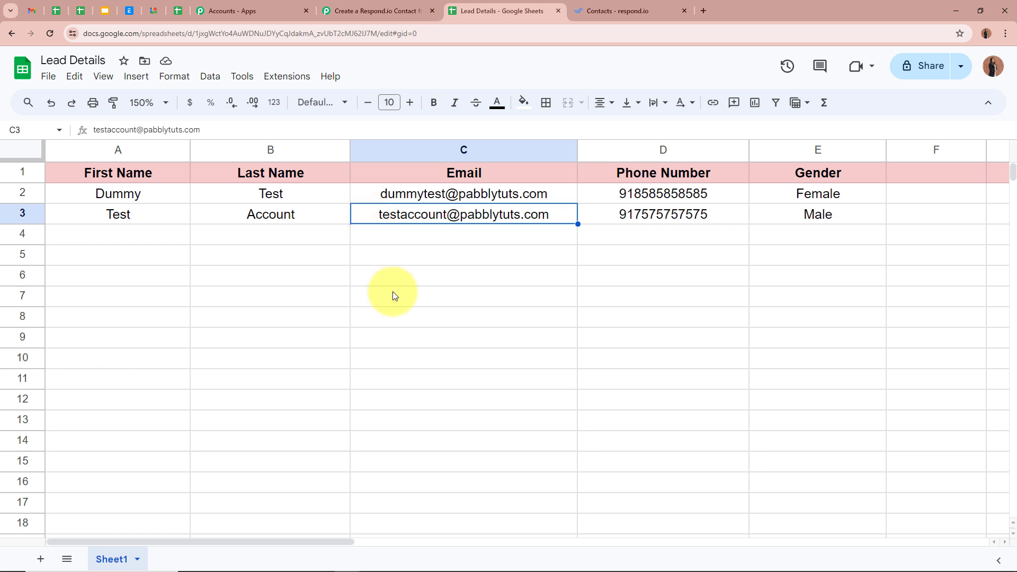
{"action": "left_click", "coordinate": [602, 215]}
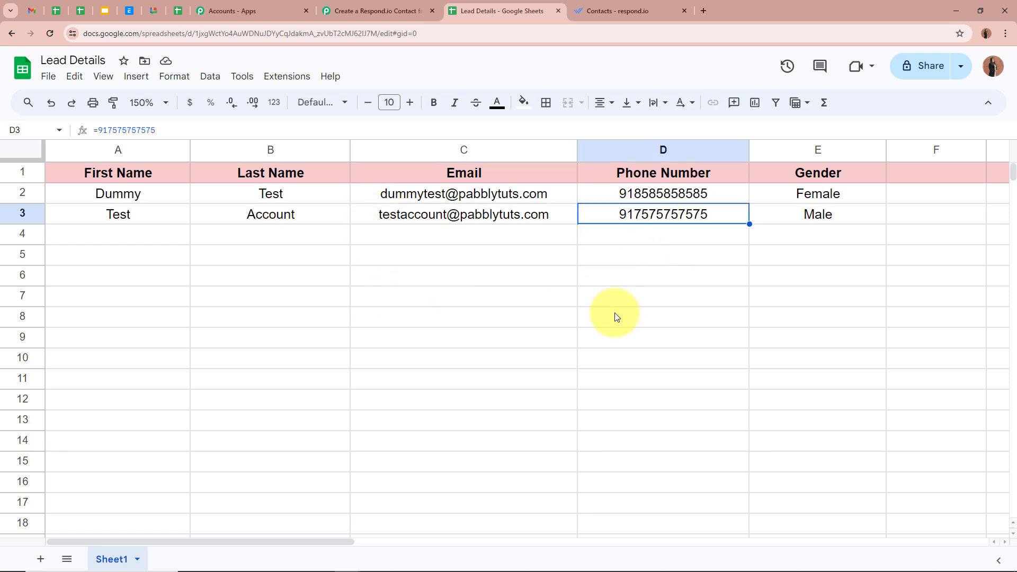
{"action": "left_click", "coordinate": [783, 220]}
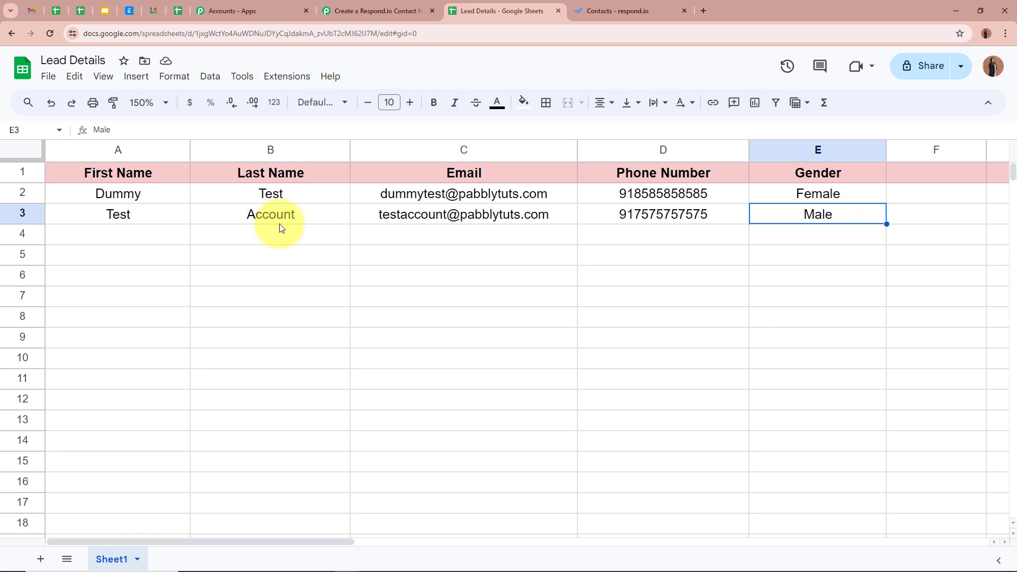
{"action": "left_click", "coordinate": [164, 251]}
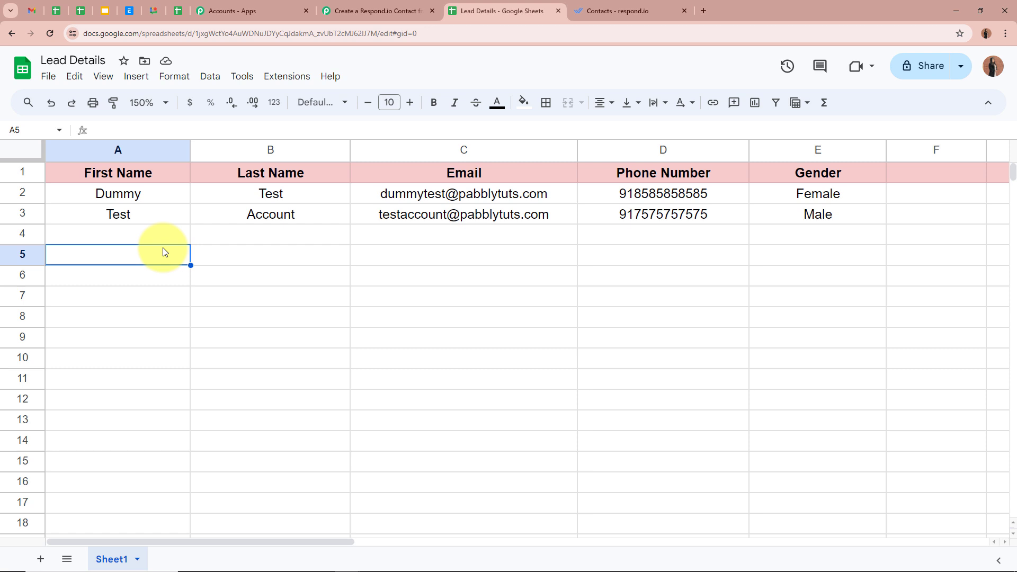
{"action": "left_click", "coordinate": [797, 212]}
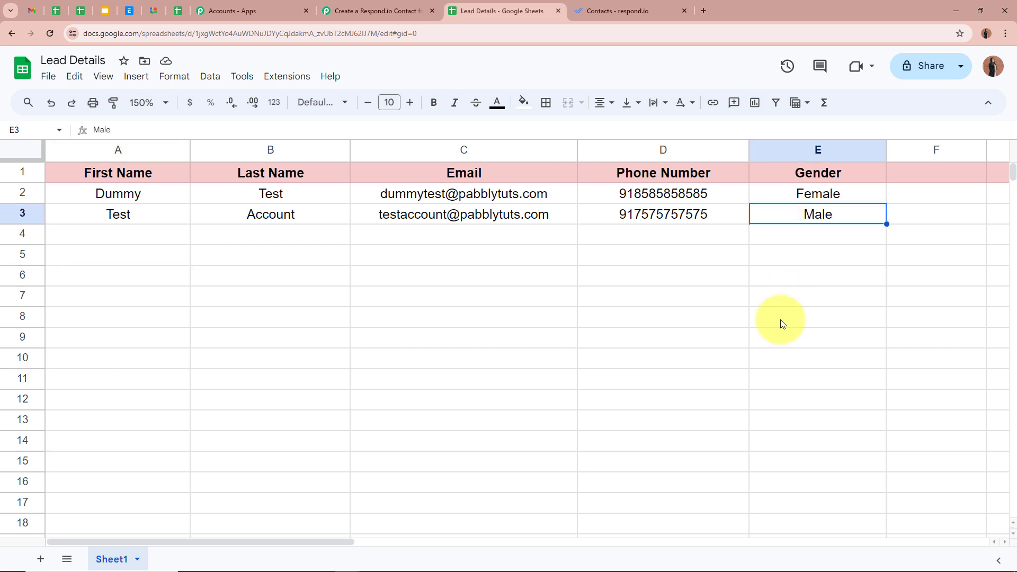
{"action": "left_click", "coordinate": [656, 11]}
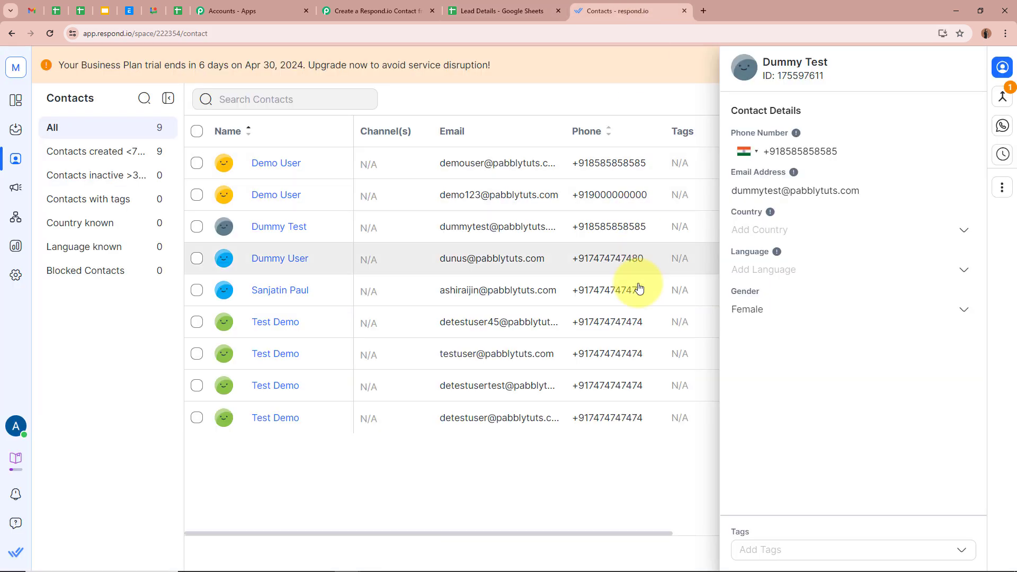
Step: Refresh respond.io Contacts and verify the new test contact shows Gender Male, then return to Pabbly
{"action": "left_click", "coordinate": [43, 30]}
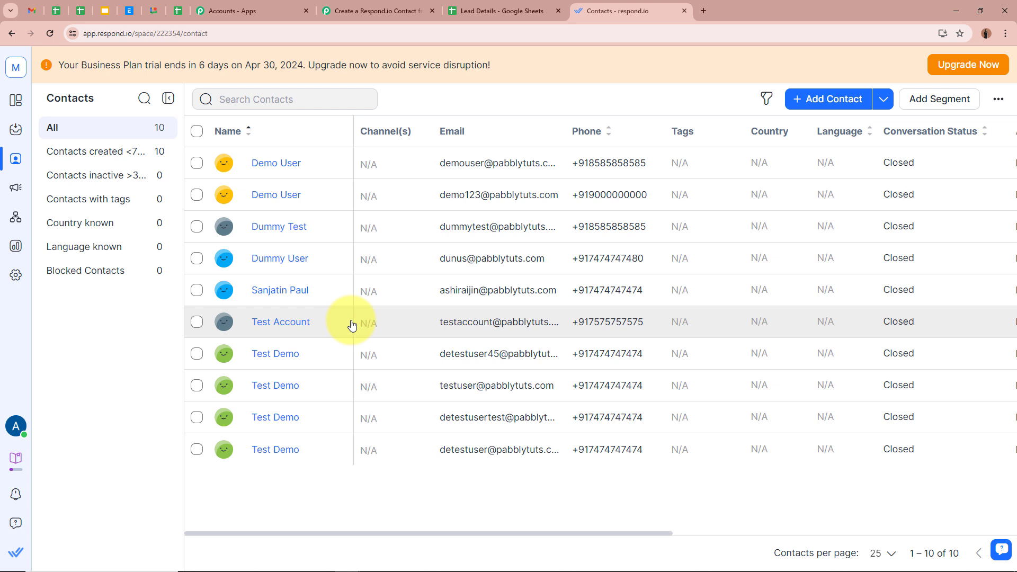
{"action": "left_click", "coordinate": [280, 327]}
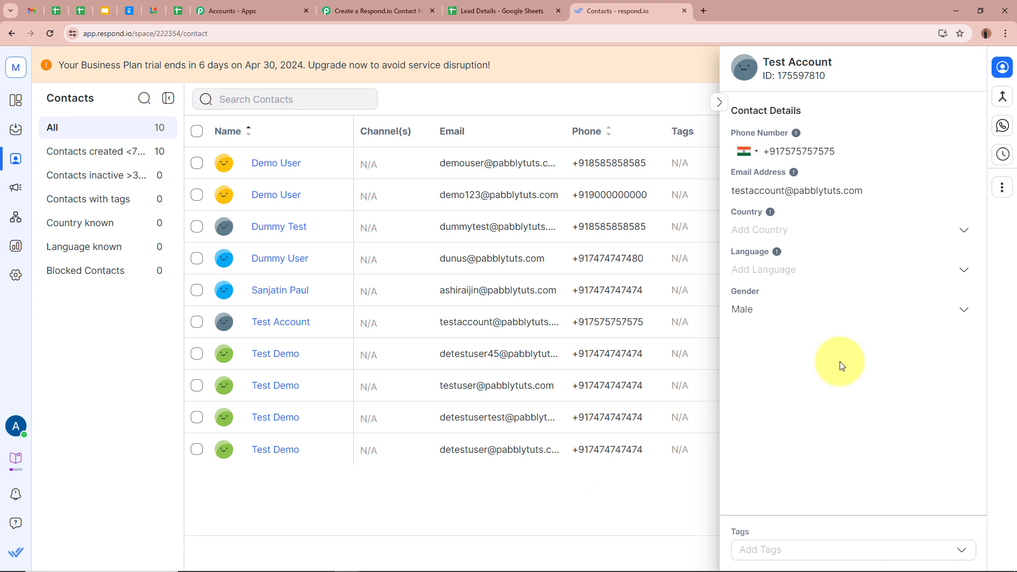
{"action": "left_click", "coordinate": [371, 11]}
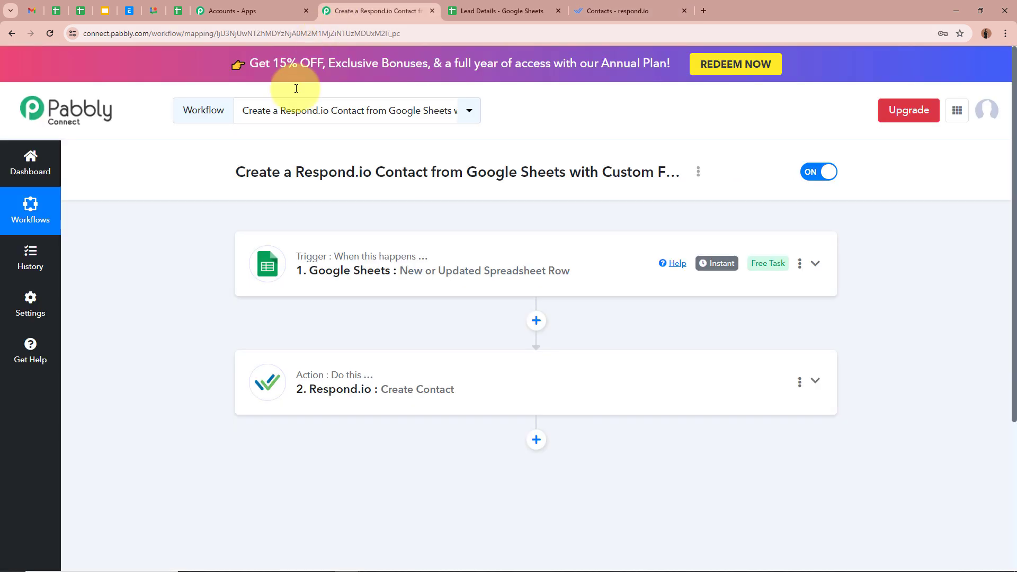